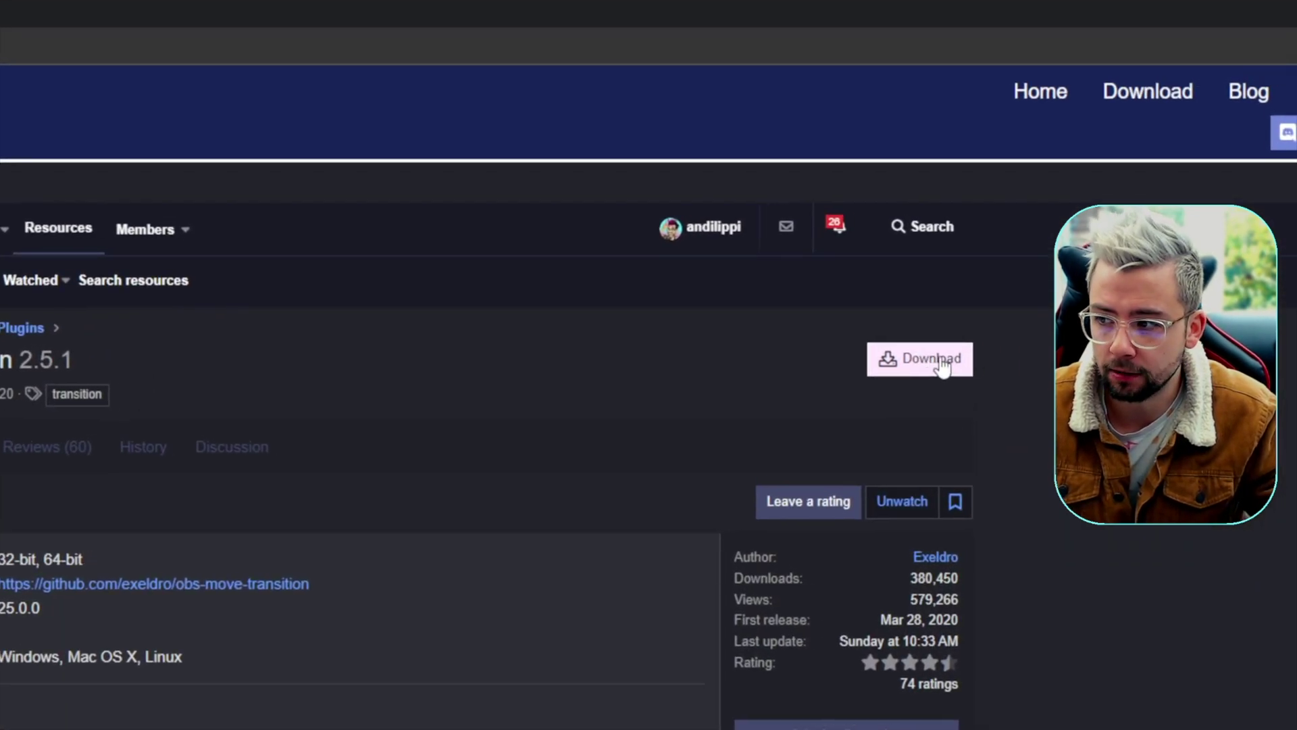
- Open the Move transition download list to get the 2.5.1 Windows zip
{"action": "left_click", "coordinate": [928, 194]}
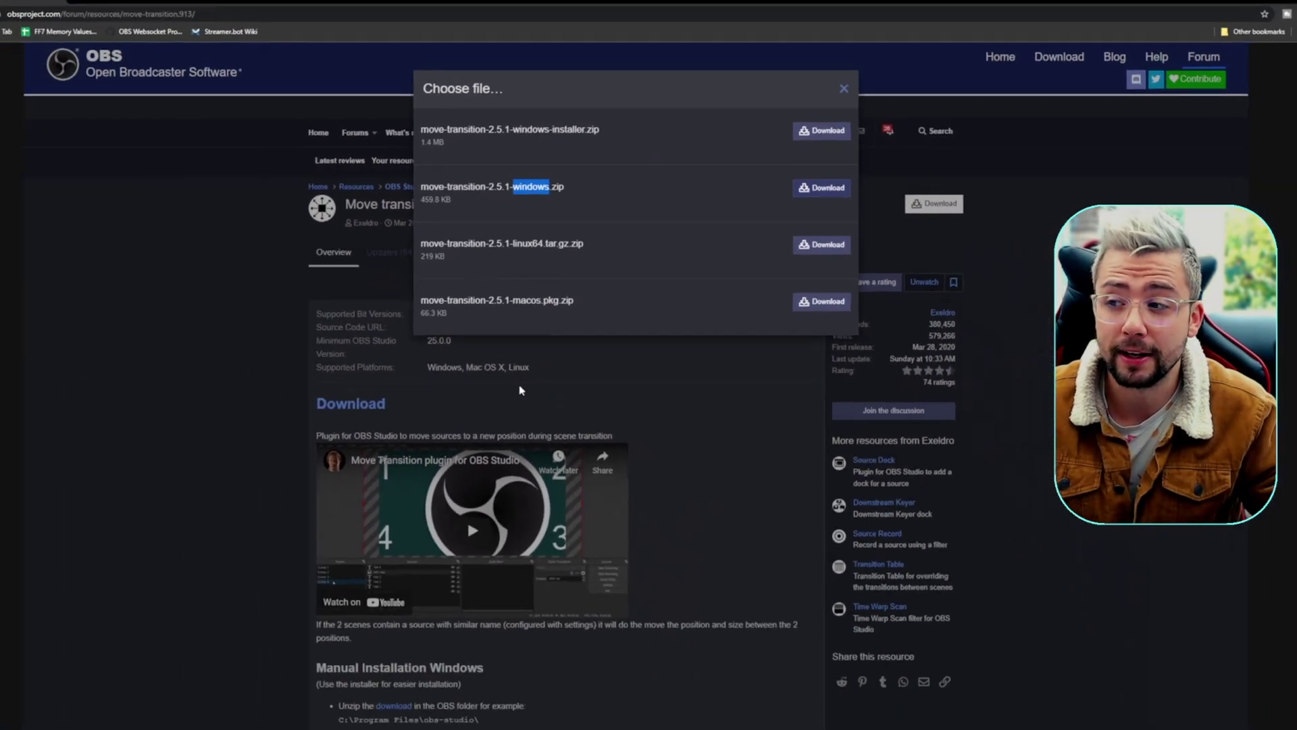
- Copy the data and obs-plugins folders from the downloaded move-transition zip
{"action": "left_click", "coordinate": [311, 720]}
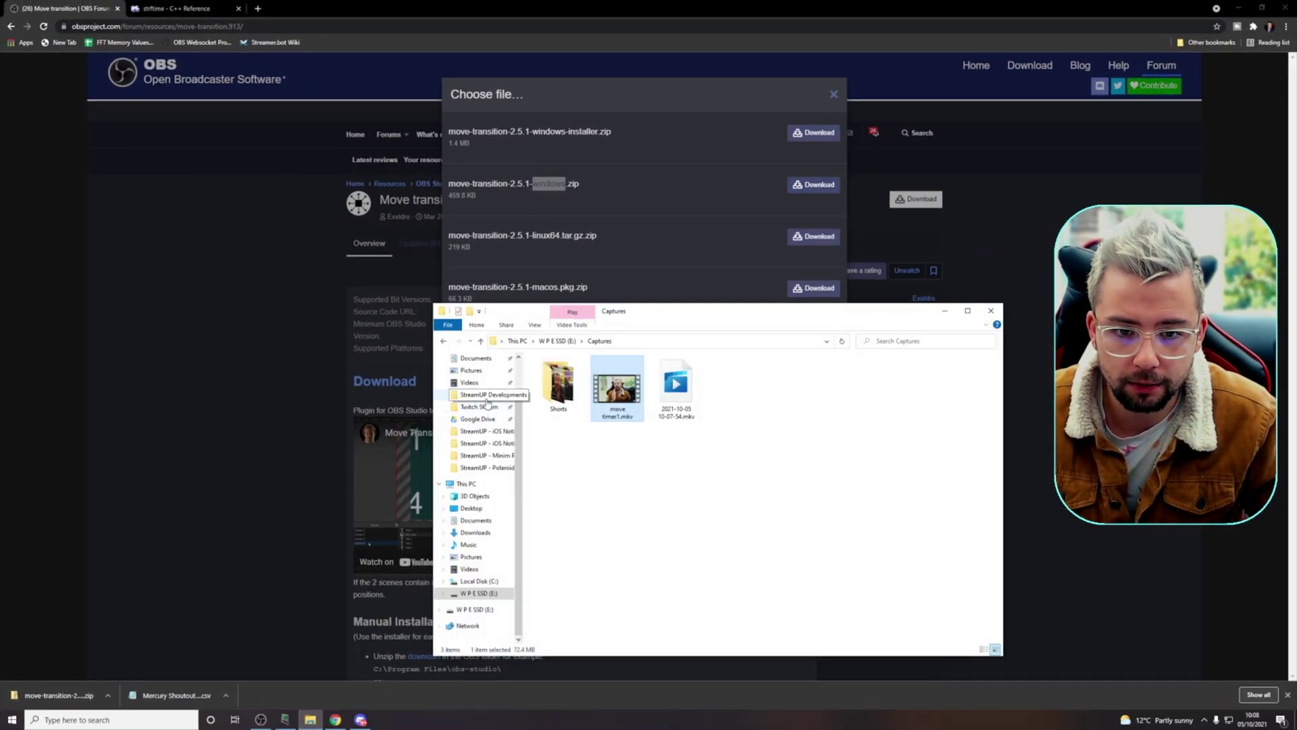
{"action": "left_click", "coordinate": [476, 390]}
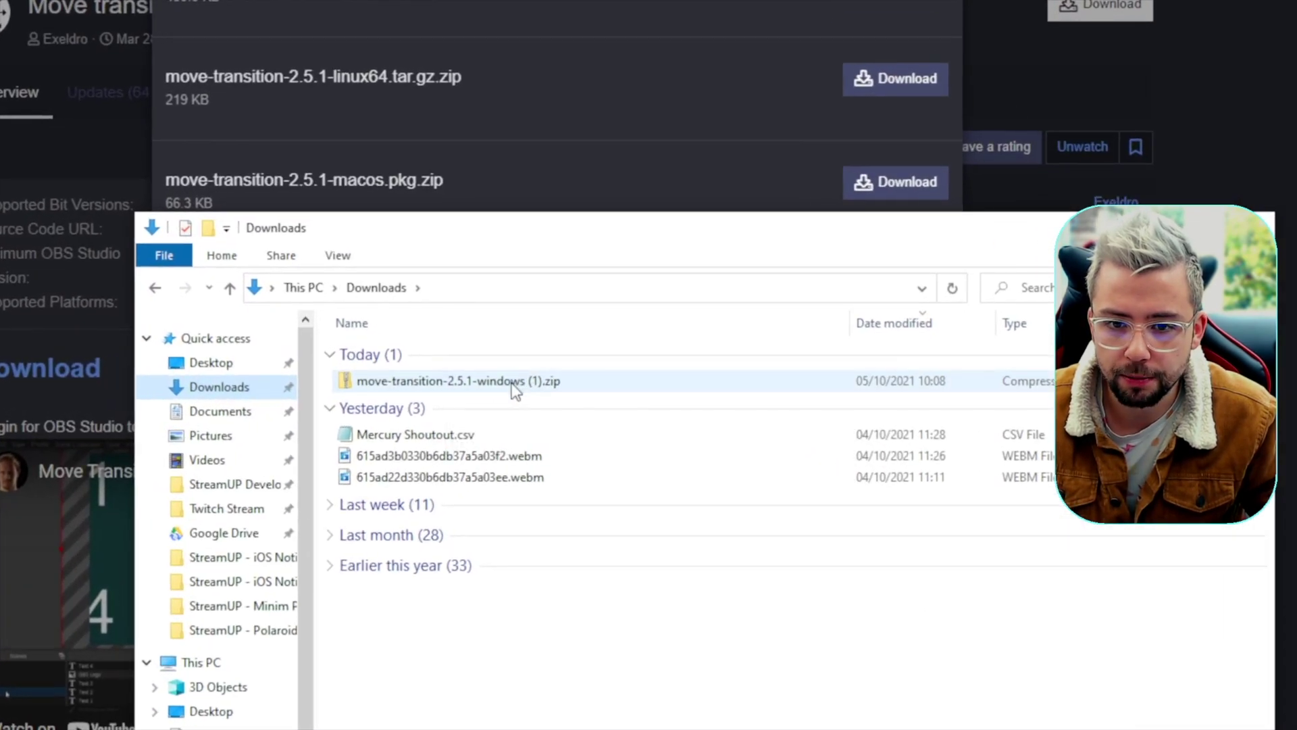
{"action": "double_click", "coordinate": [513, 390]}
{"action": "left_click_drag", "start_coordinate": [448, 431], "coordinate": [352, 336]}
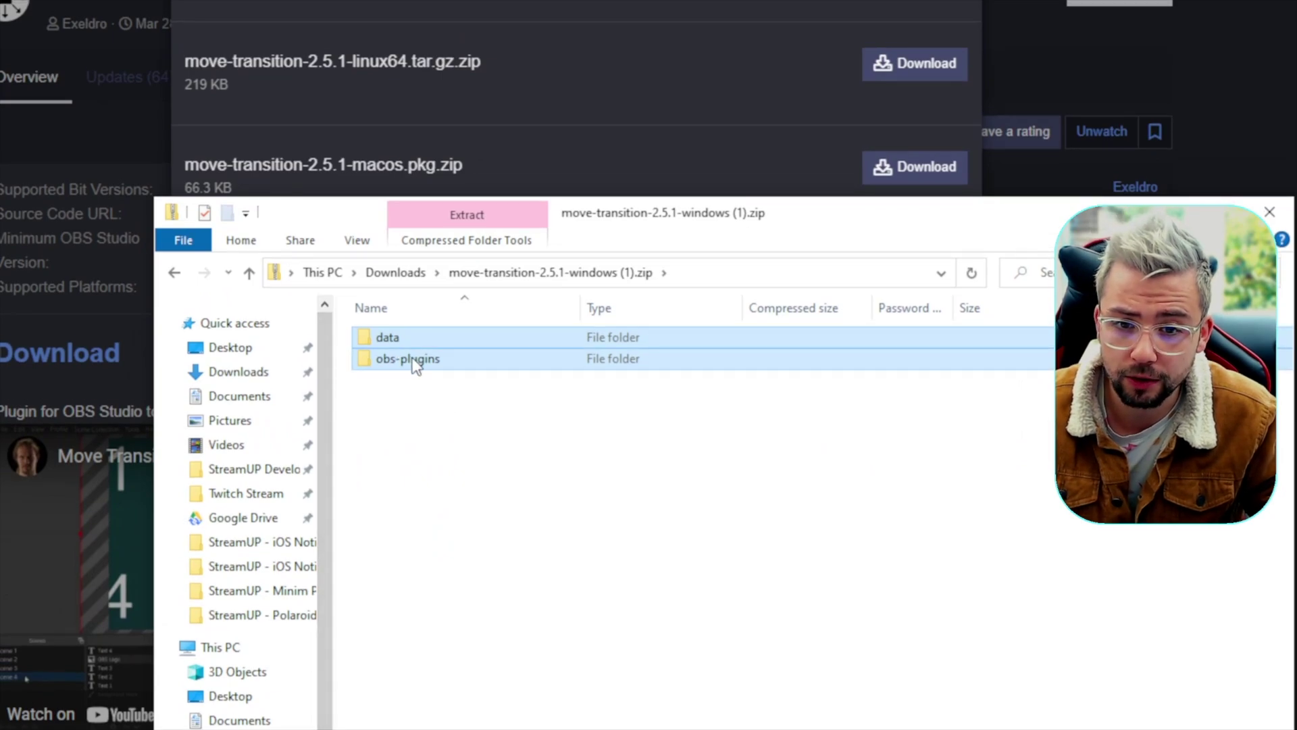
{"action": "right_click", "coordinate": [414, 370]}
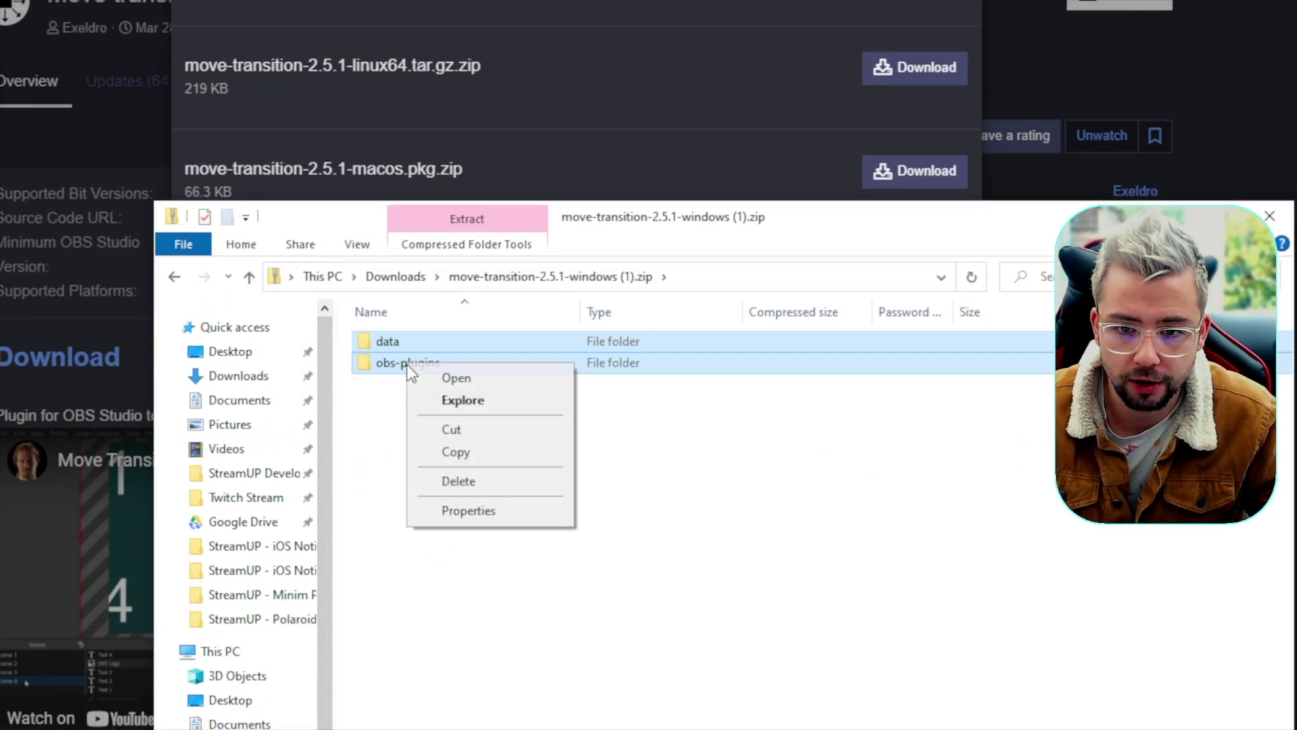
{"action": "left_click", "coordinate": [432, 427]}
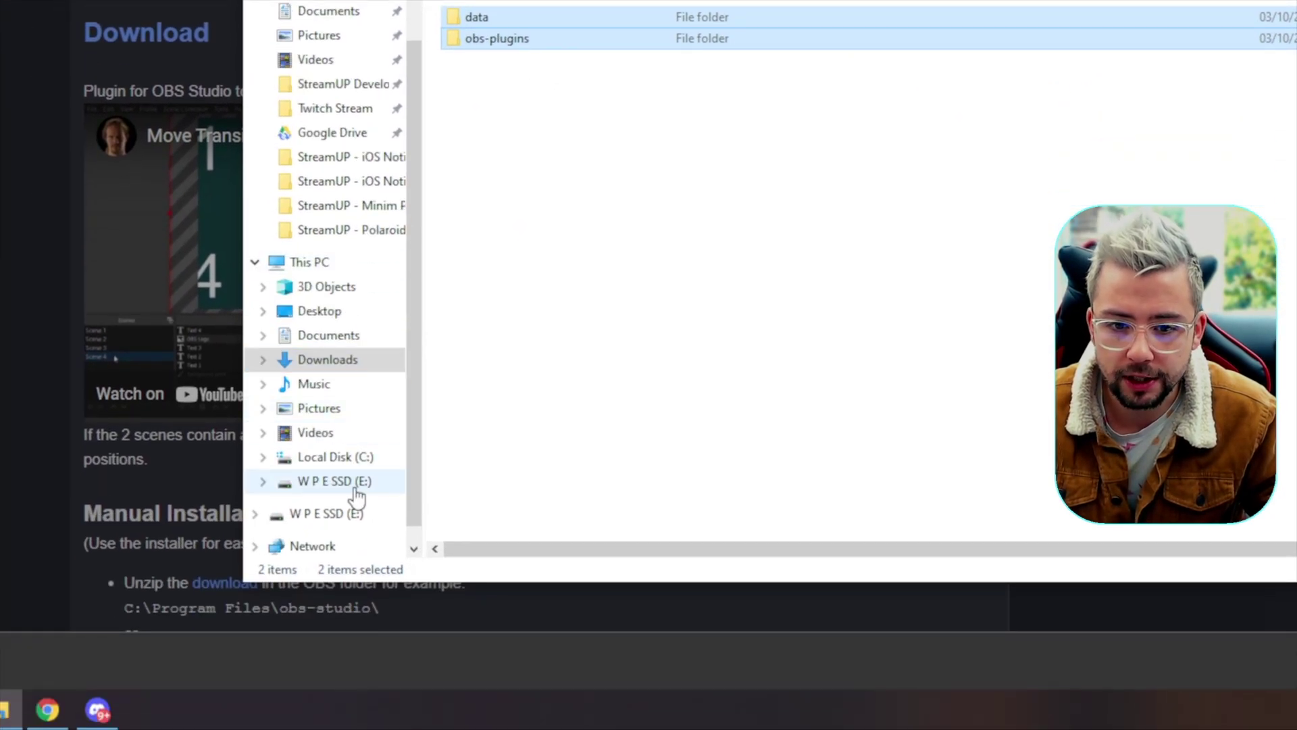
- Navigate to the obs-studio folder under C:\Program Files
{"action": "left_click", "coordinate": [352, 538]}
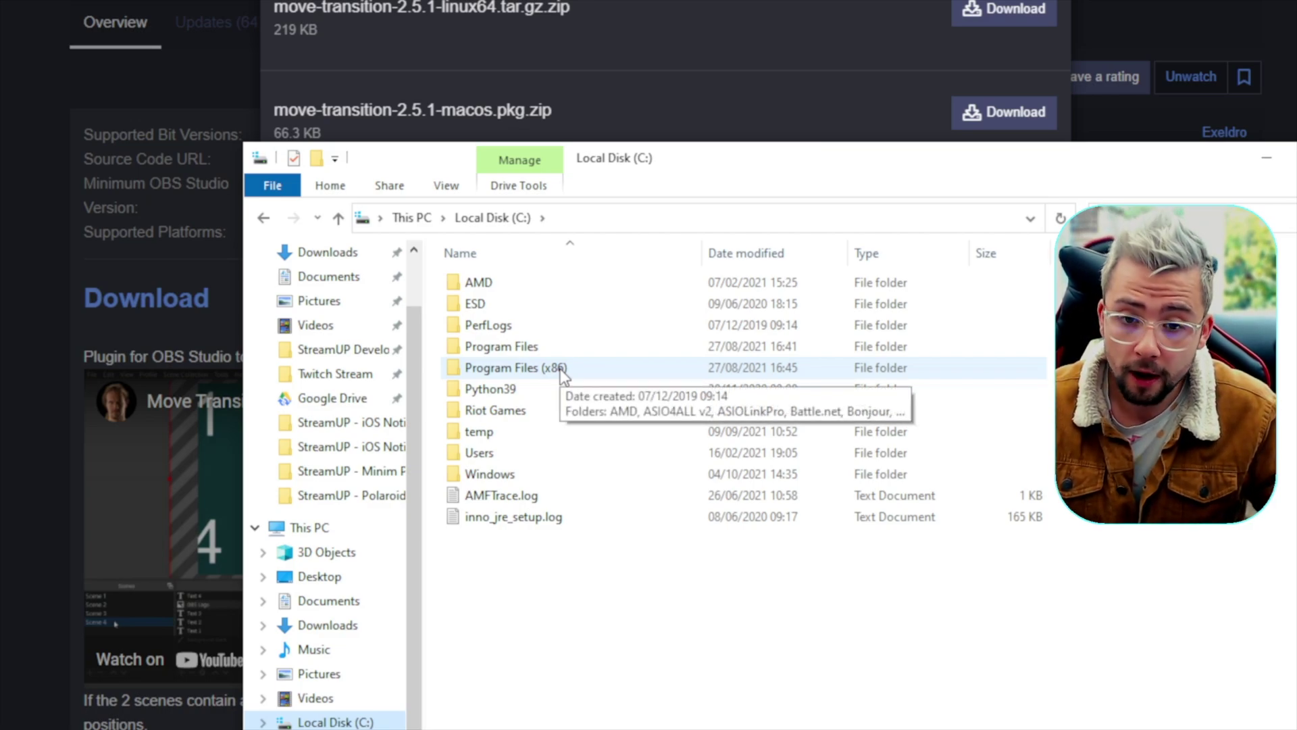
{"action": "double_click", "coordinate": [525, 348]}
{"action": "scroll", "coordinate": [537, 396], "scroll_direction": "down", "scroll_amount": 3}
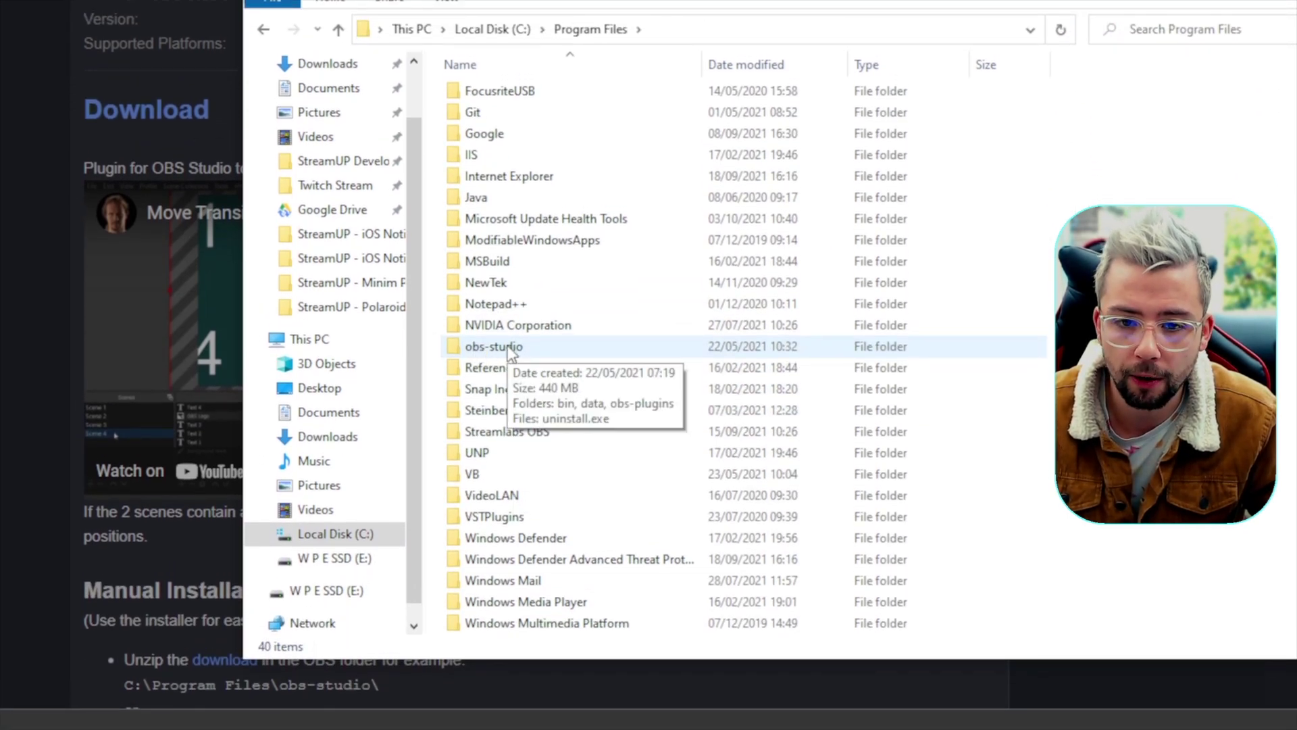
{"action": "double_click", "coordinate": [508, 348]}
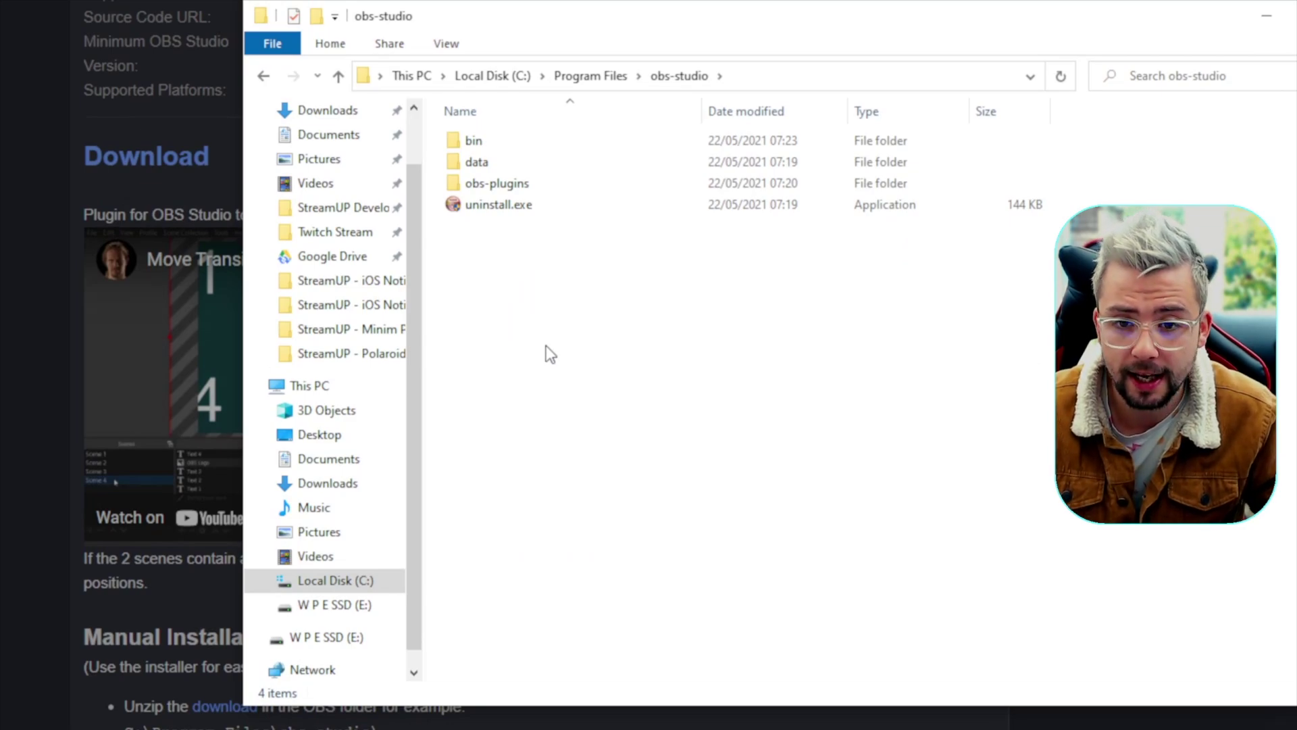
- Paste the plugin folders into obs-studio, replacing existing files with administrator permission
{"action": "key", "text": "ctrl+v"}
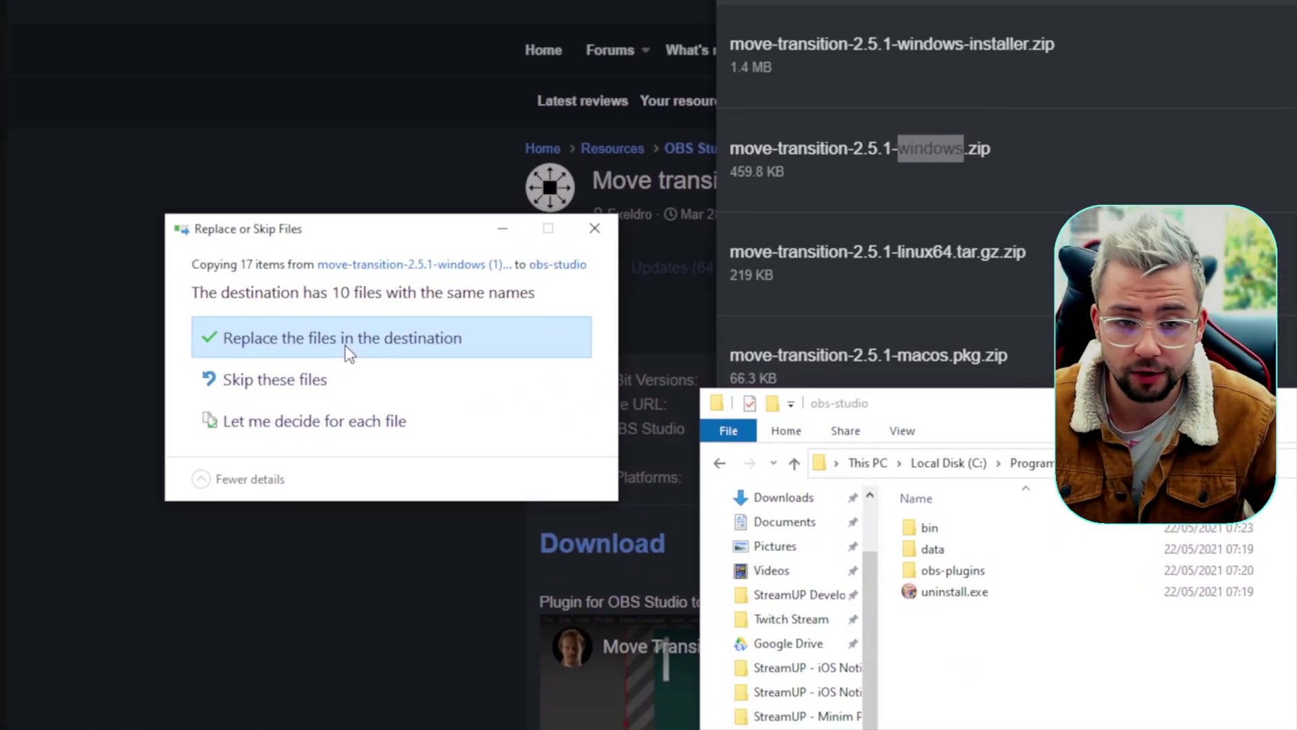
{"action": "left_click", "coordinate": [346, 345]}
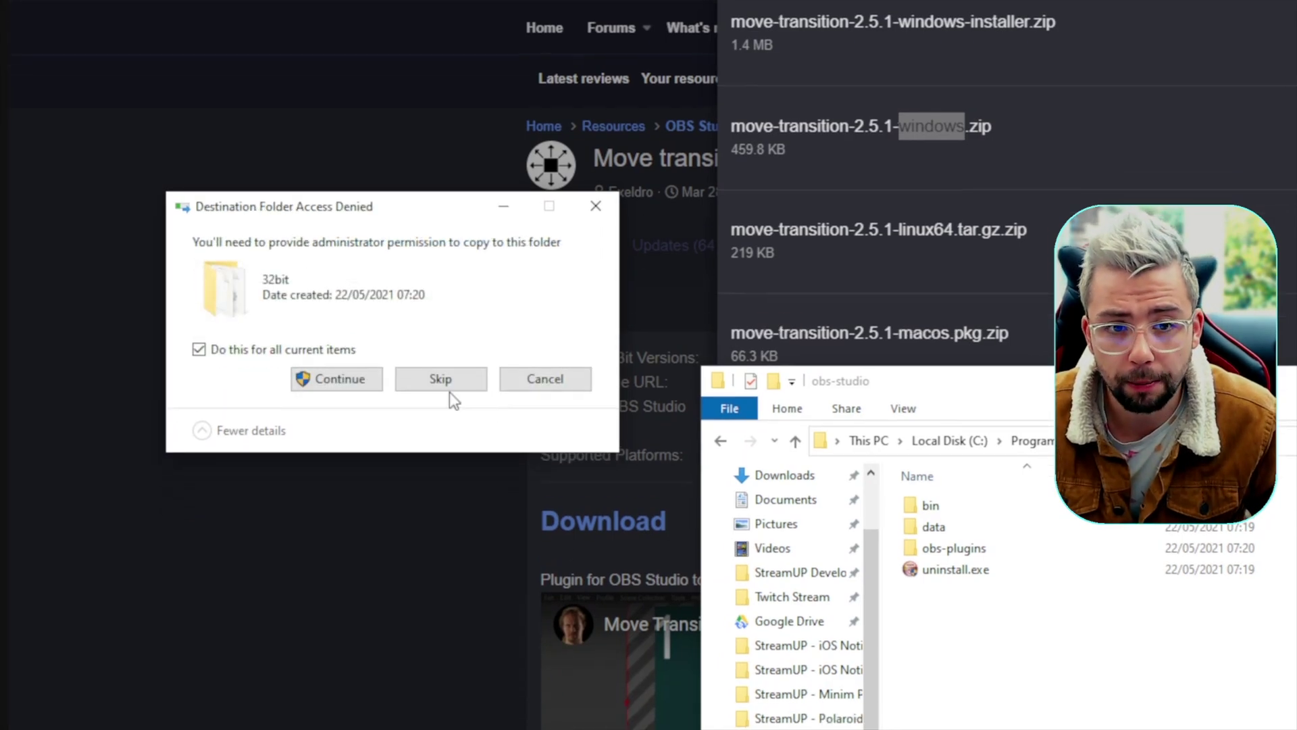
{"action": "left_click", "coordinate": [335, 402]}
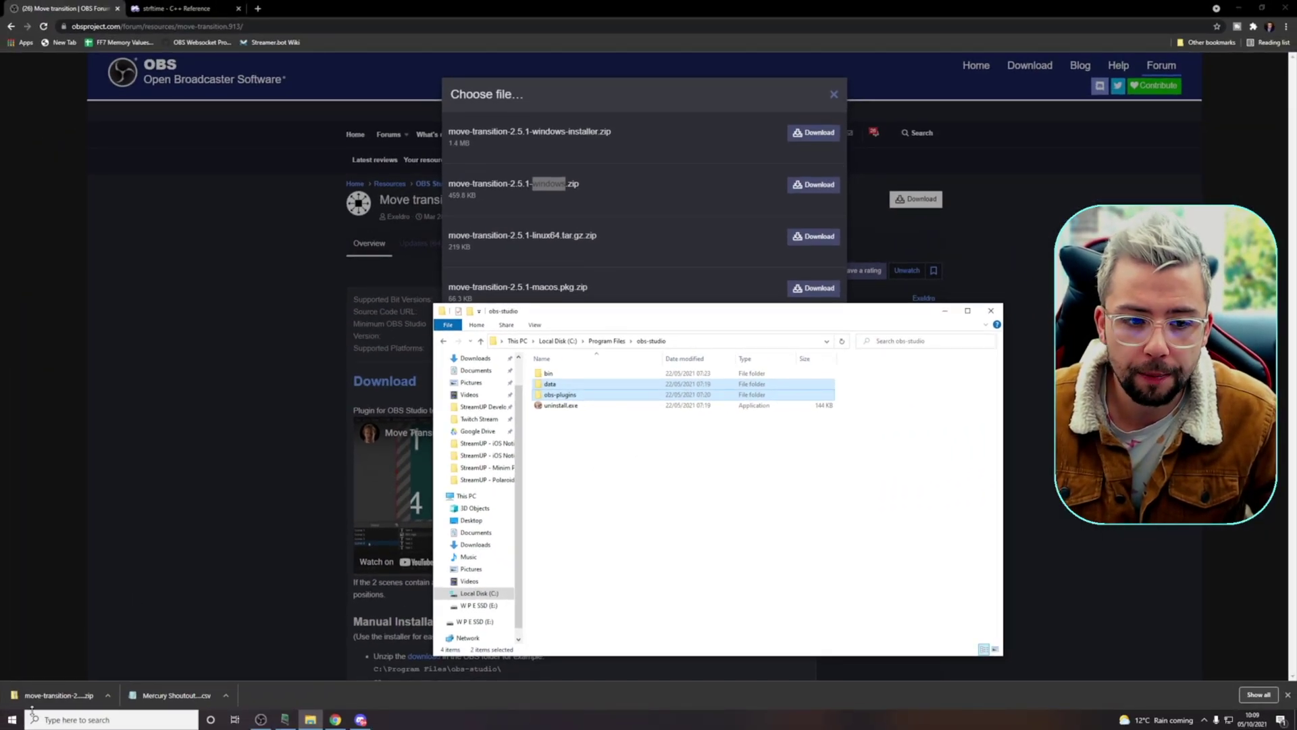
{"action": "key", "text": "super"}
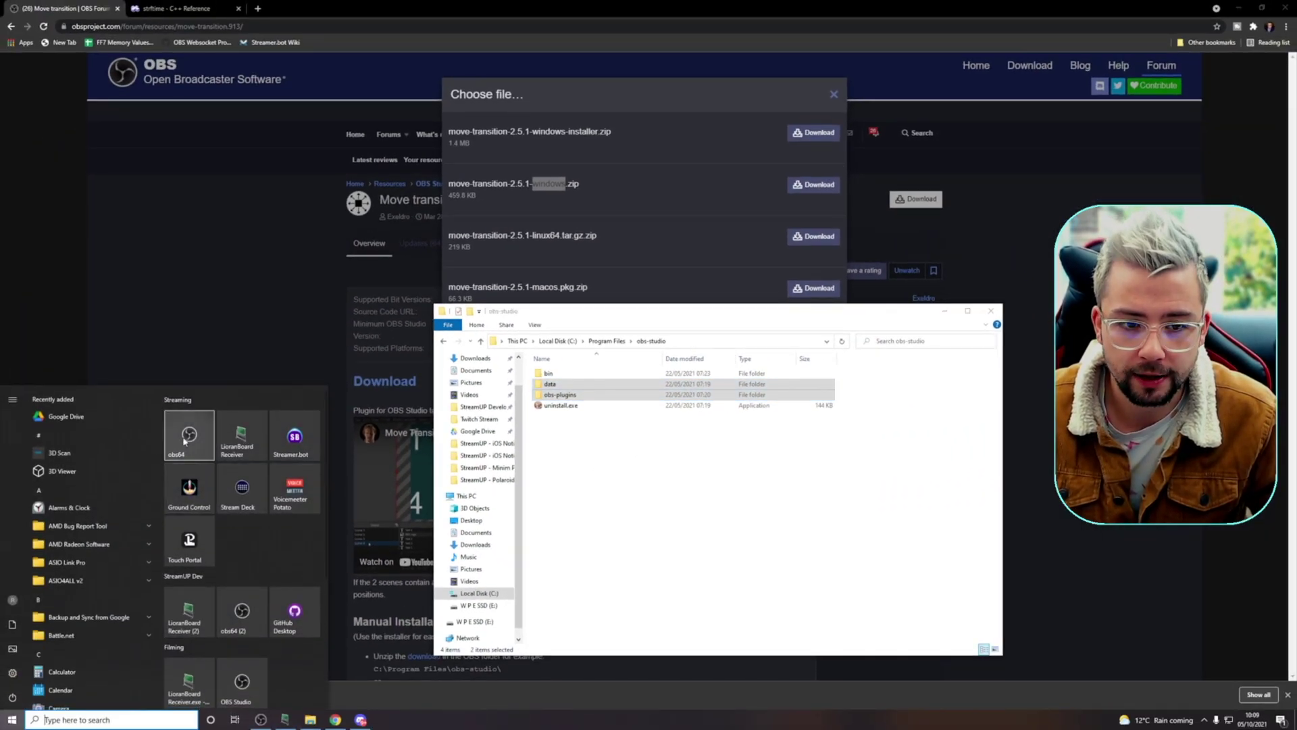
- Launch OBS Studio and add a Text (GDI+) source named Countdown
{"action": "left_click", "coordinate": [242, 625]}
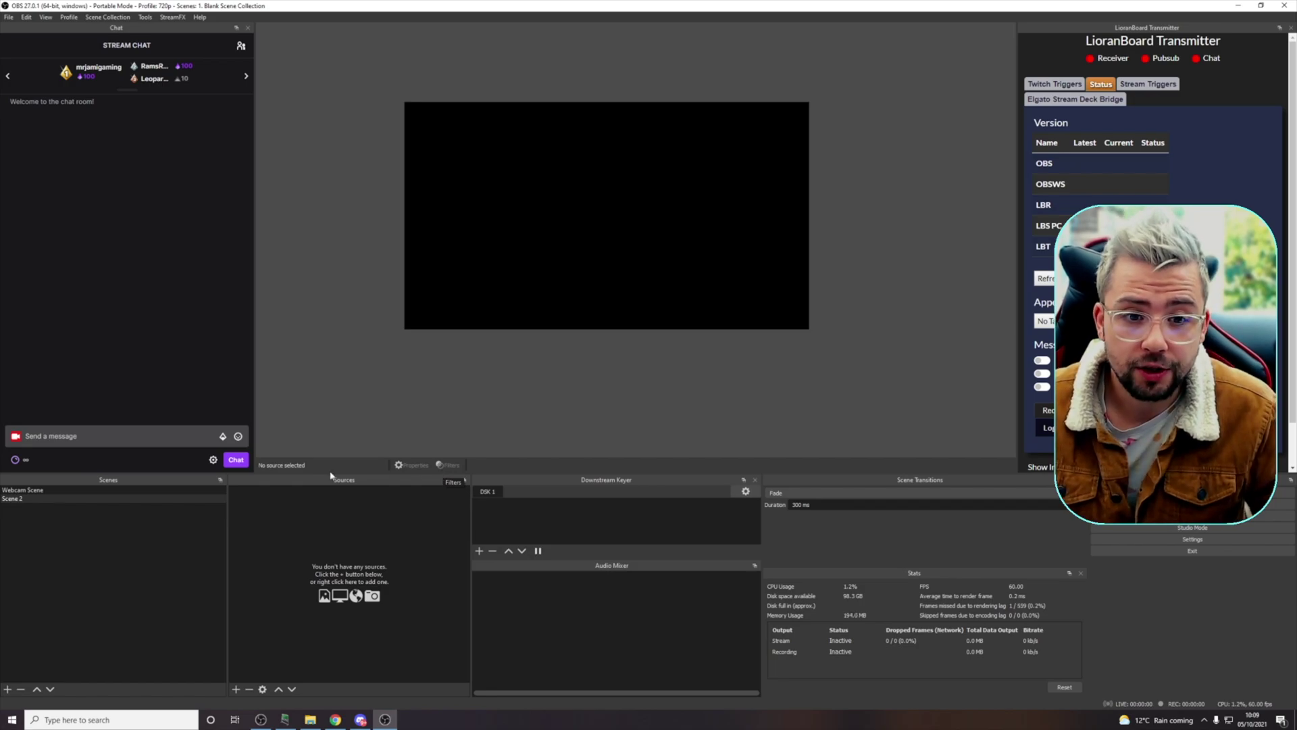
{"action": "right_click", "coordinate": [320, 522]}
{"action": "mouse_move", "coordinate": [349, 528]}
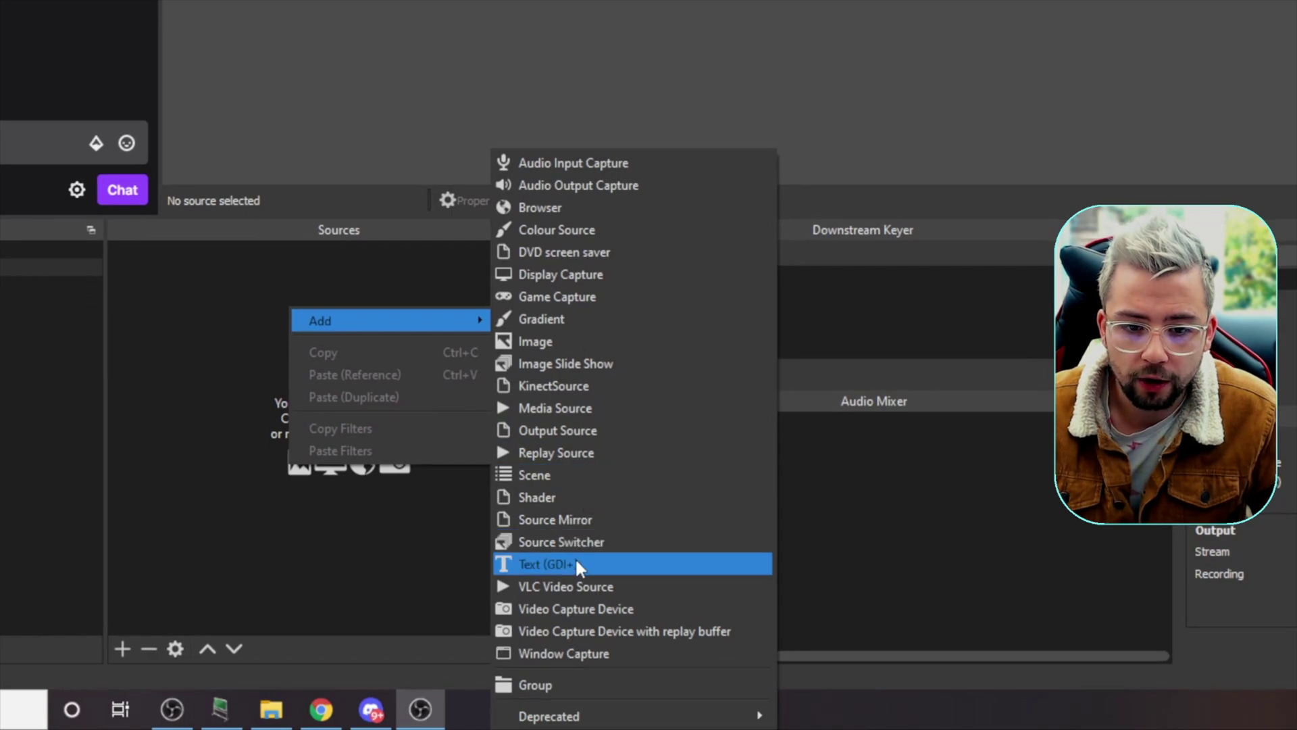
{"action": "left_click", "coordinate": [449, 647]}
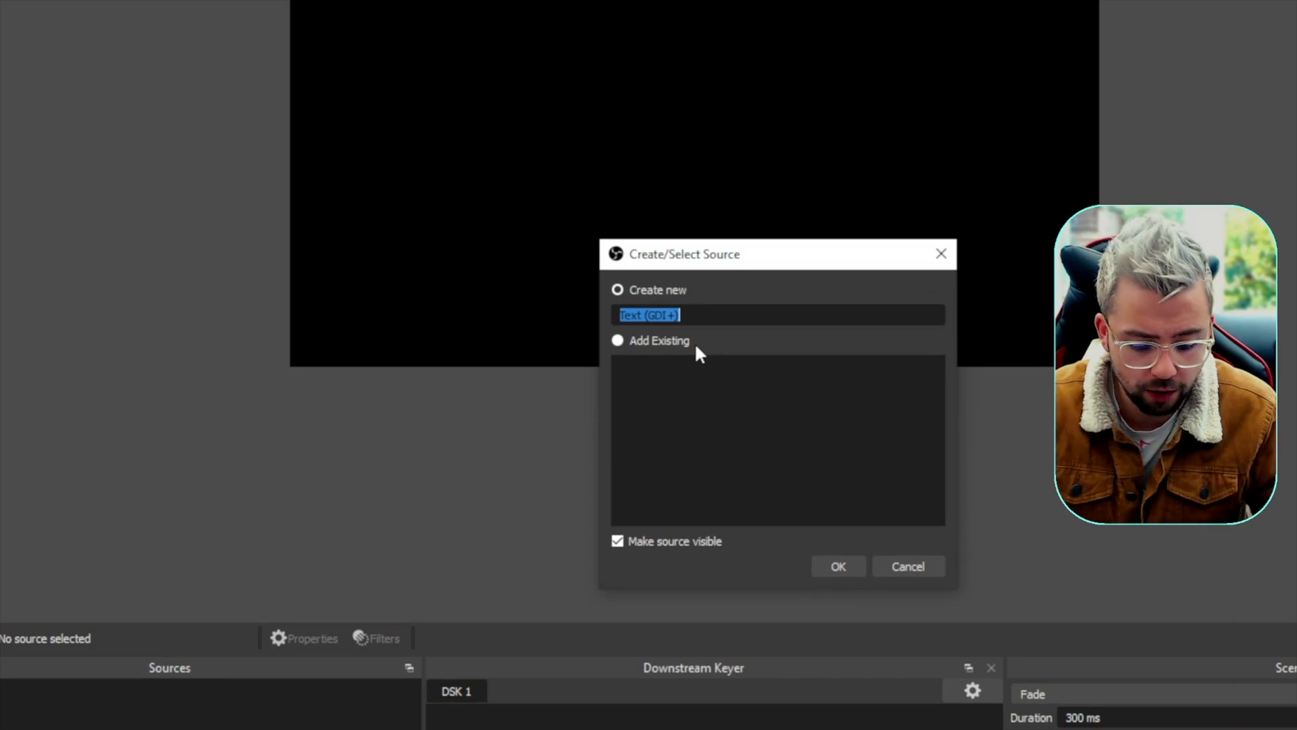
{"action": "type", "text": "Con"}
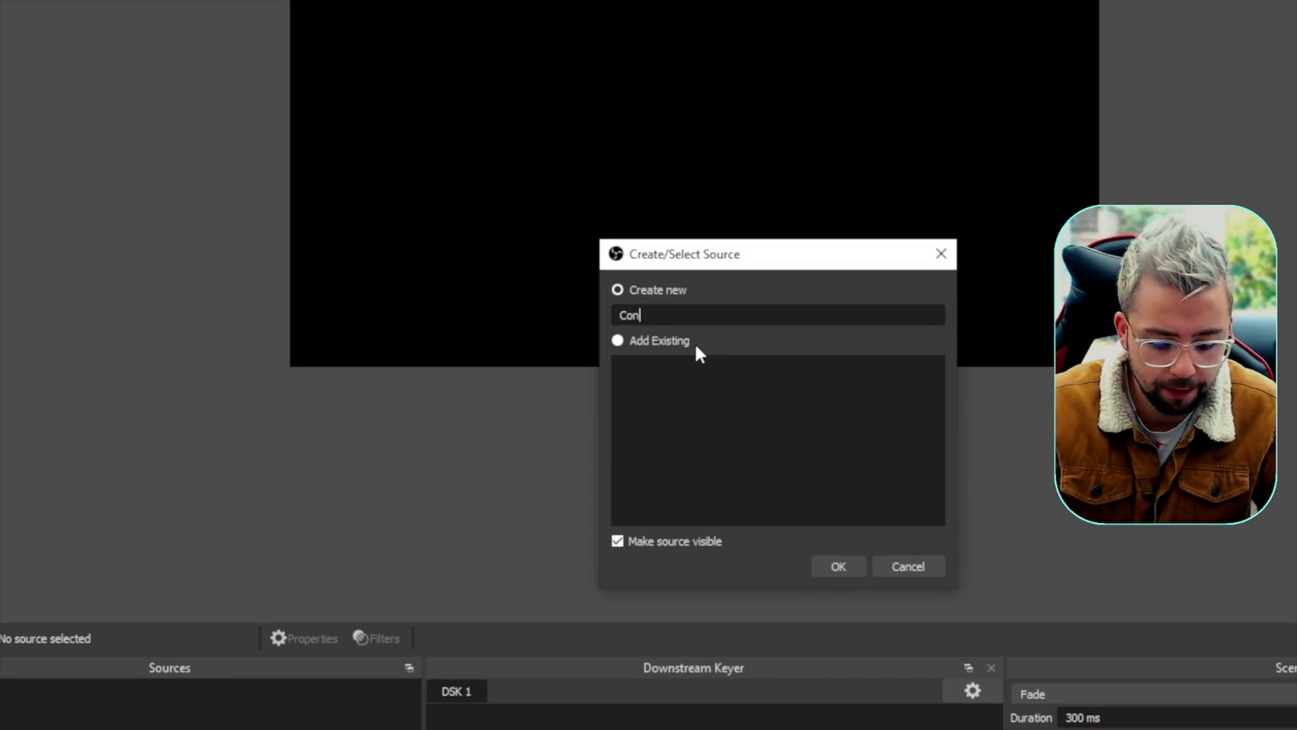
{"action": "type", "text": "tdown"}
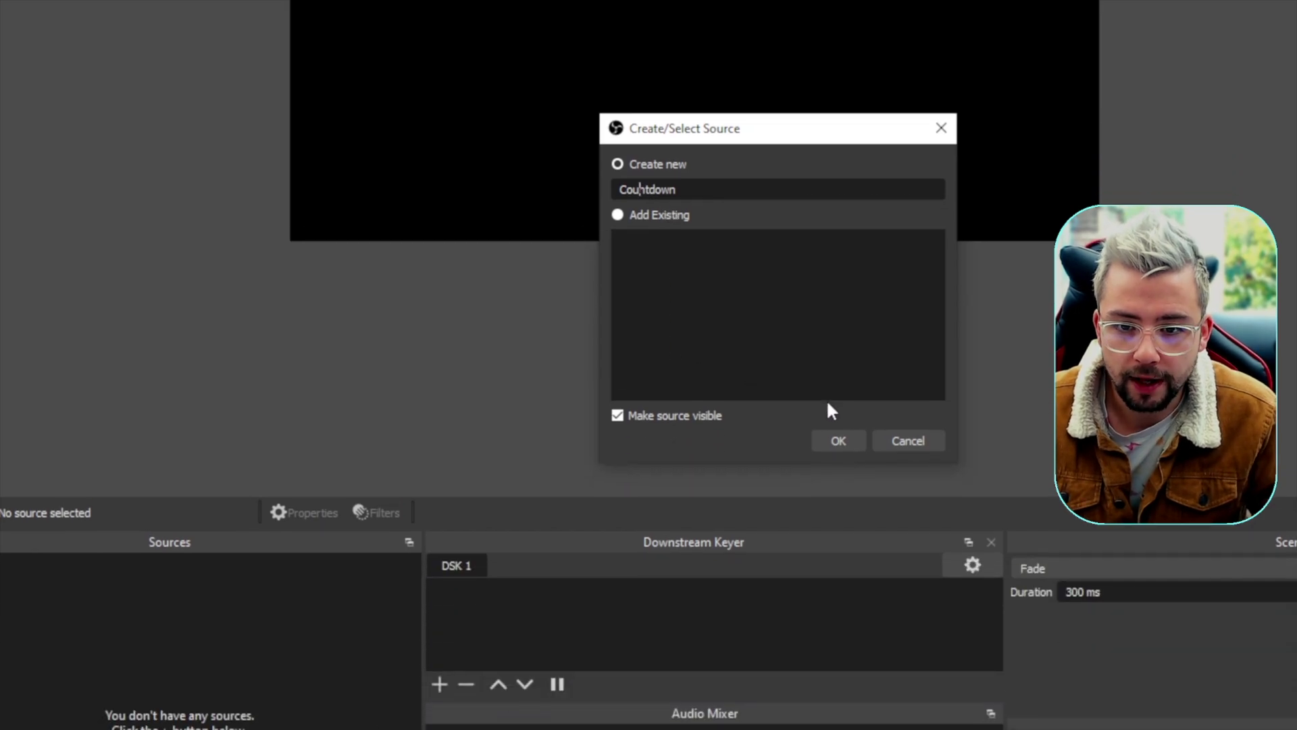
{"action": "left_click", "coordinate": [838, 609]}
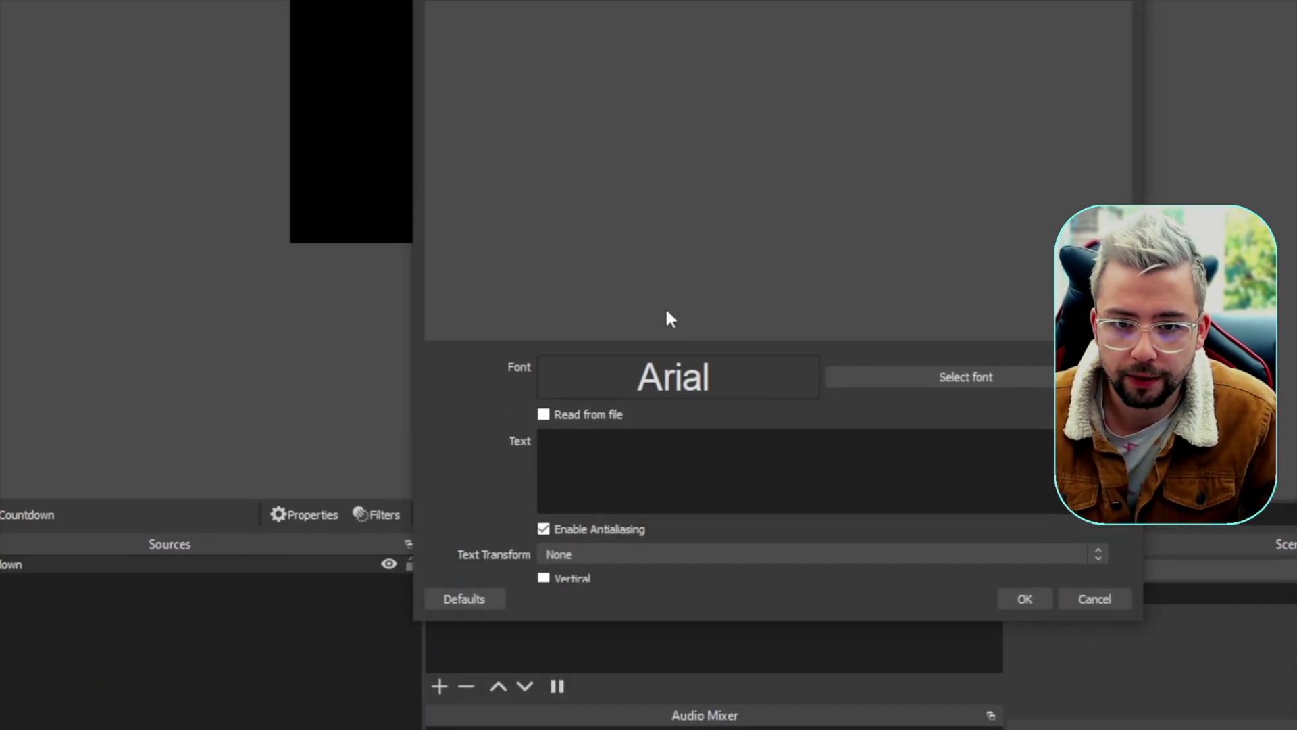
- Set the Countdown source's text to TEST and apply it
{"action": "left_click", "coordinate": [695, 451]}
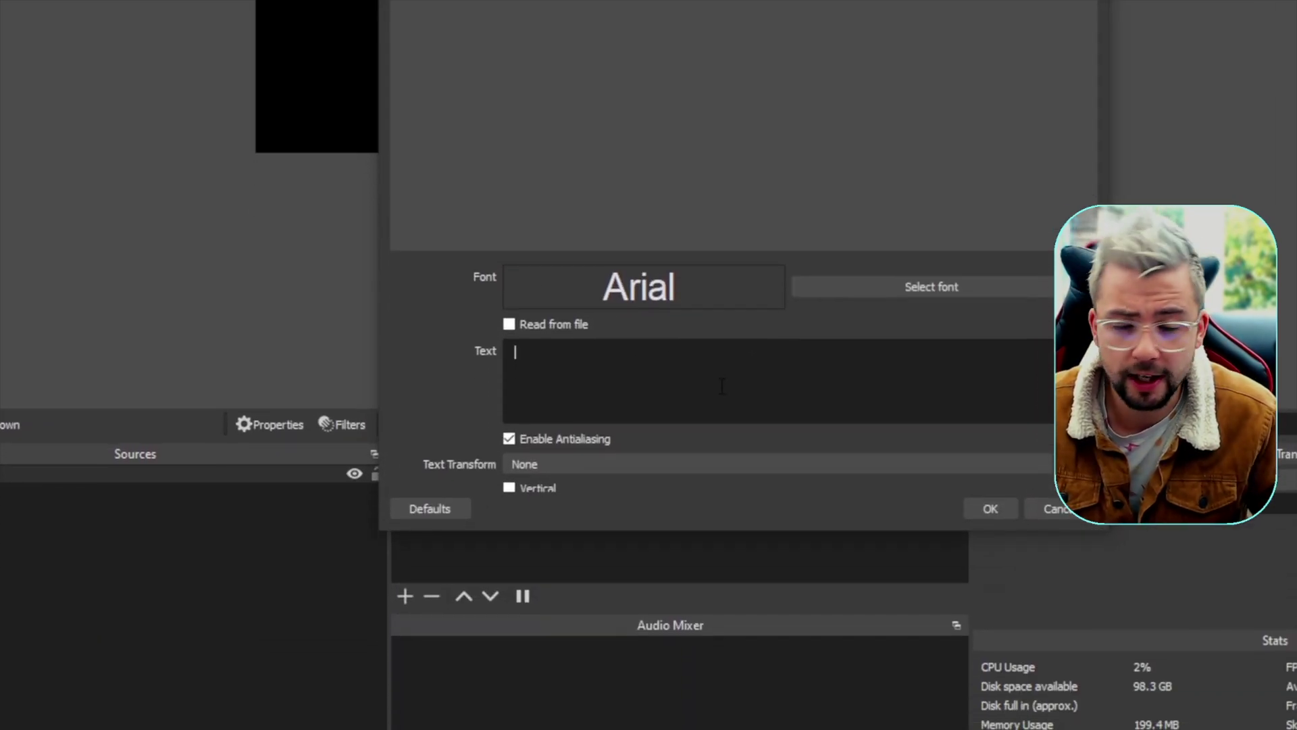
{"action": "type", "text": "TEST"}
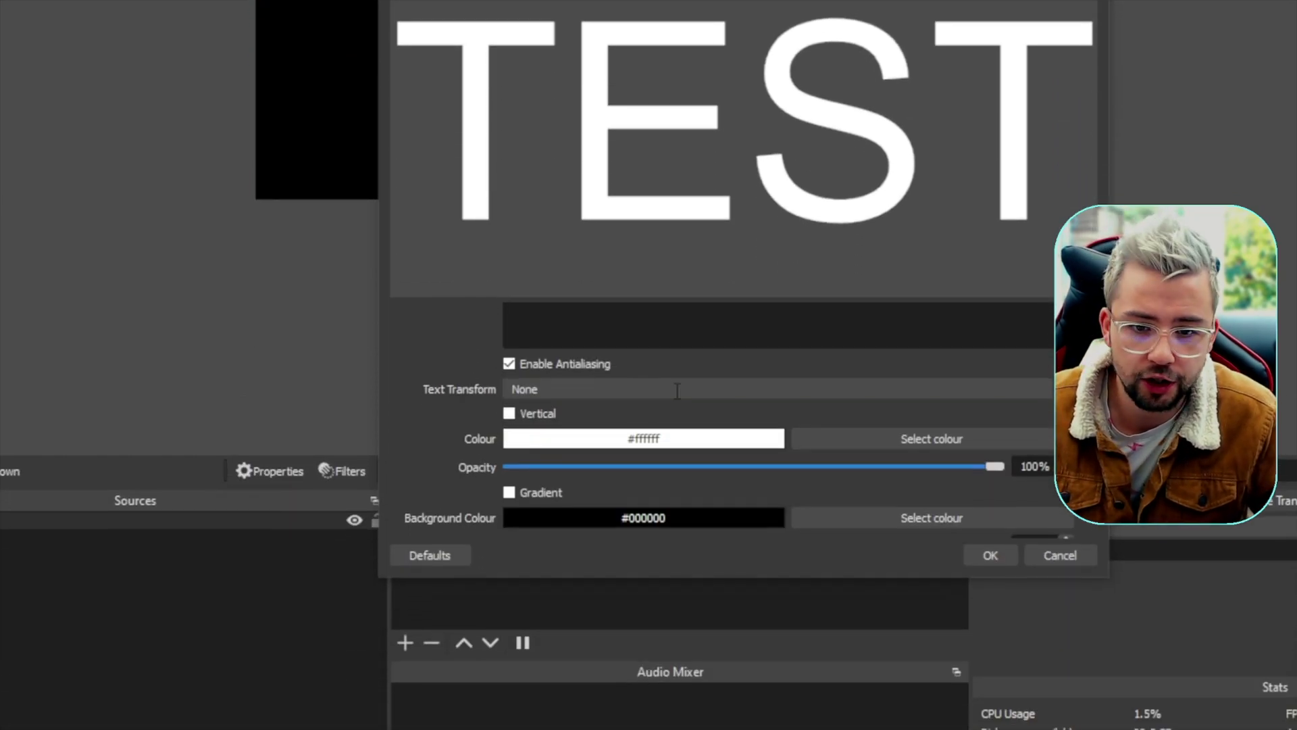
{"action": "scroll", "coordinate": [677, 391], "scroll_direction": "down", "scroll_amount": 5}
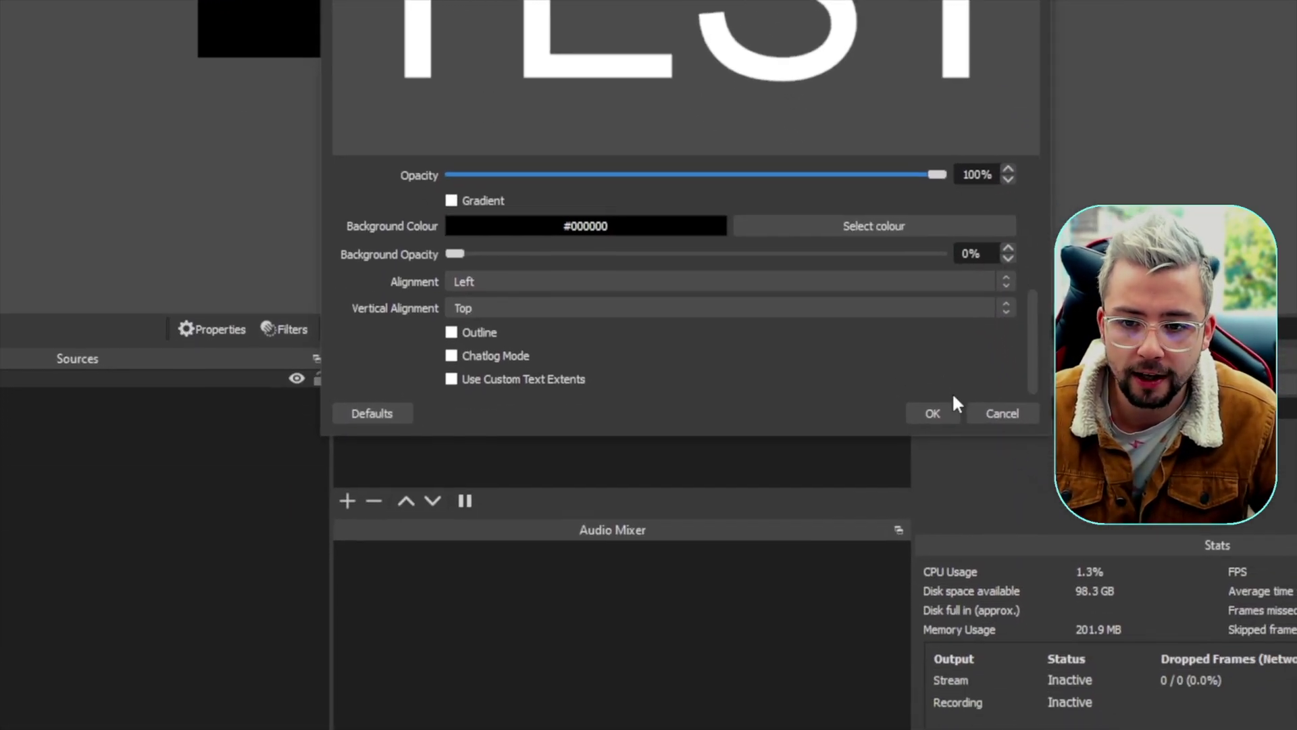
{"action": "left_click", "coordinate": [940, 413]}
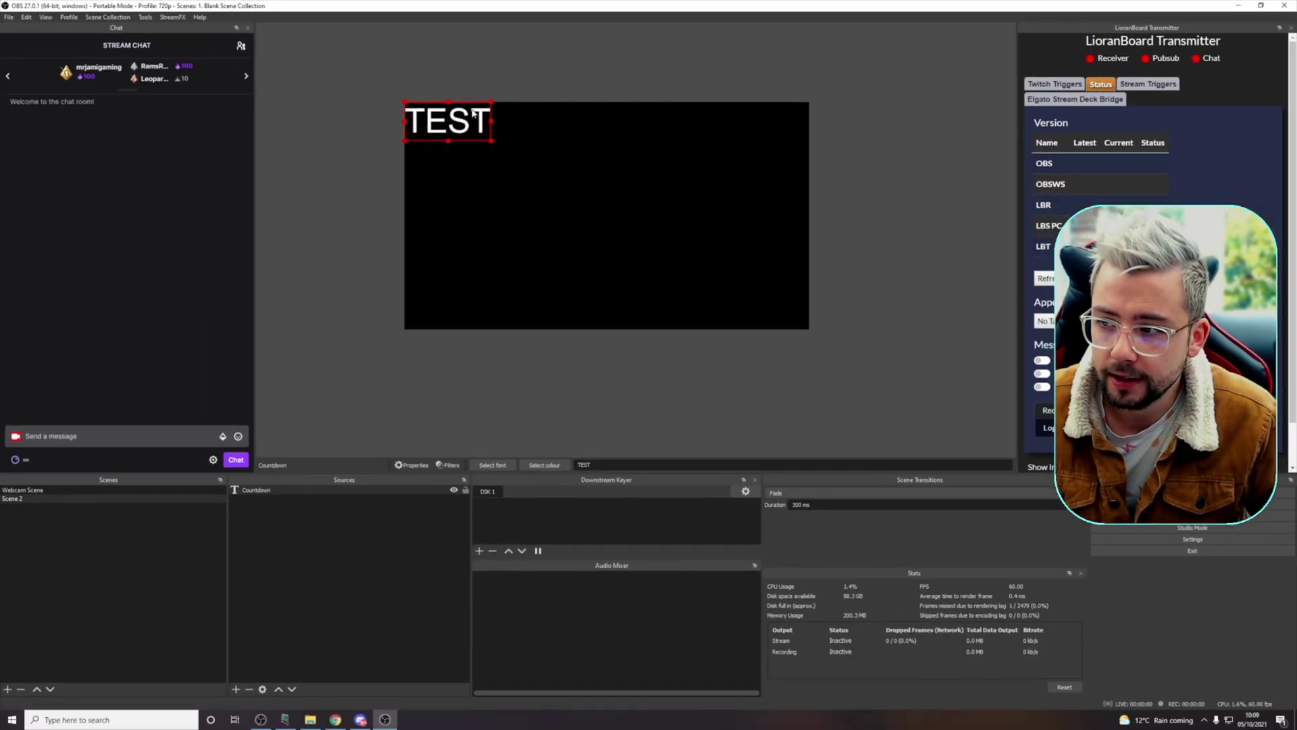
- Place the TEST text at the canvas top-left and open the Countdown source's filters
{"action": "mouse_move", "coordinate": [415, 116]}
{"action": "left_mouse_down"}
{"action": "mouse_move", "coordinate": [533, 240]}
{"action": "mouse_move", "coordinate": [416, 130]}
{"action": "mouse_move", "coordinate": [426, 123]}
{"action": "left_mouse_up"}
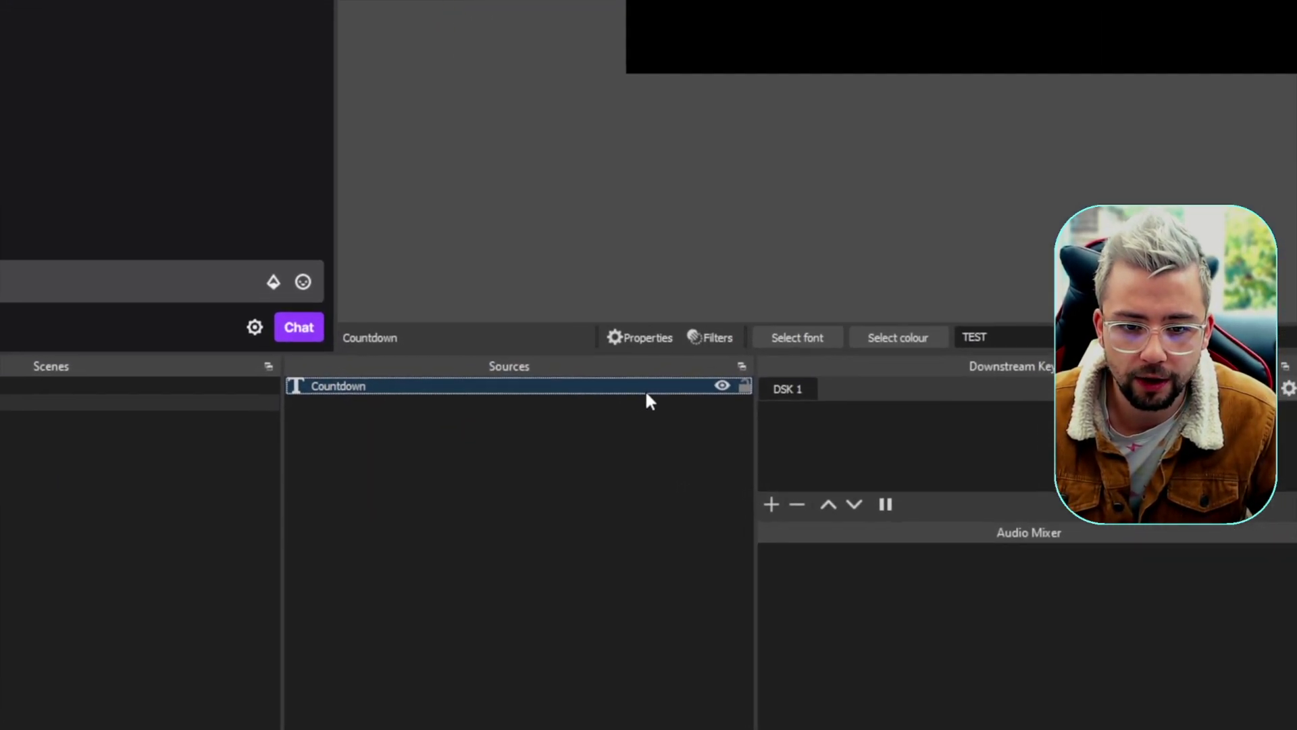
{"action": "left_click", "coordinate": [449, 465]}
{"action": "right_click", "coordinate": [408, 394]}
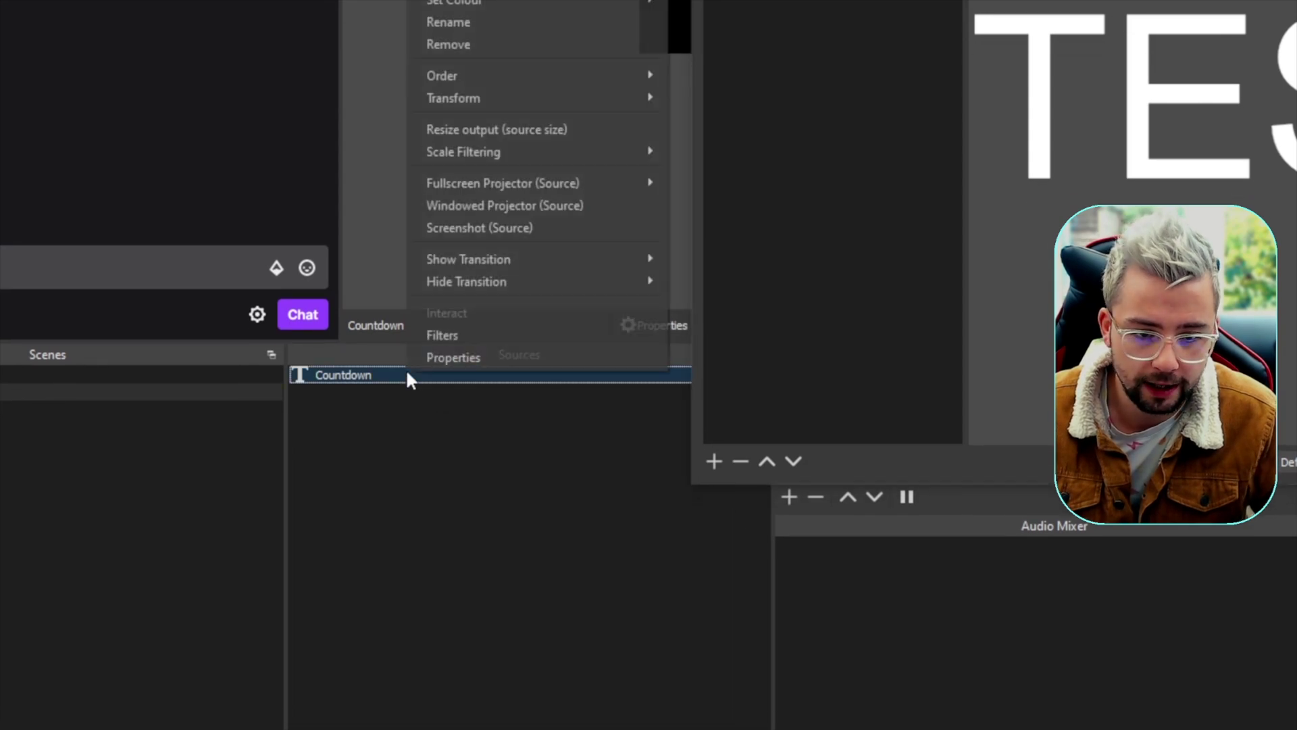
{"action": "left_click", "coordinate": [802, 306]}
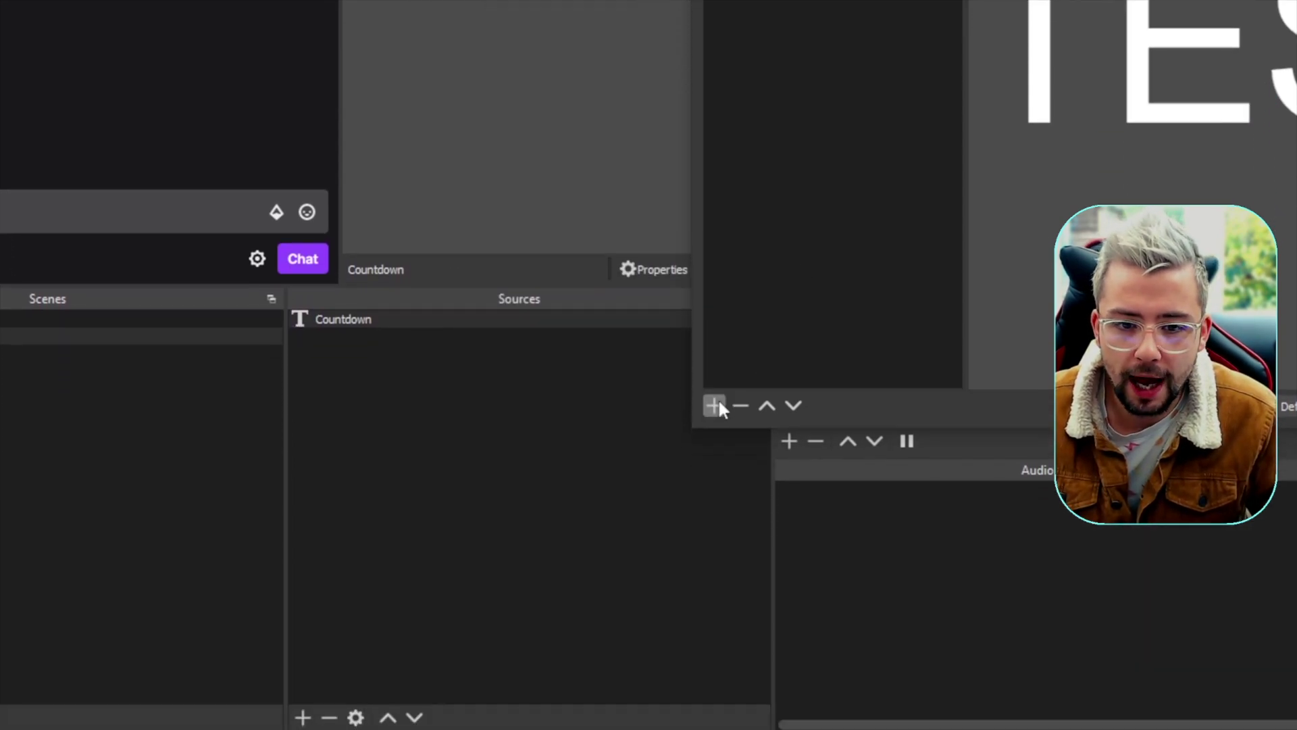
- Add a Move Value filter named Countdown
{"action": "left_click", "coordinate": [714, 498]}
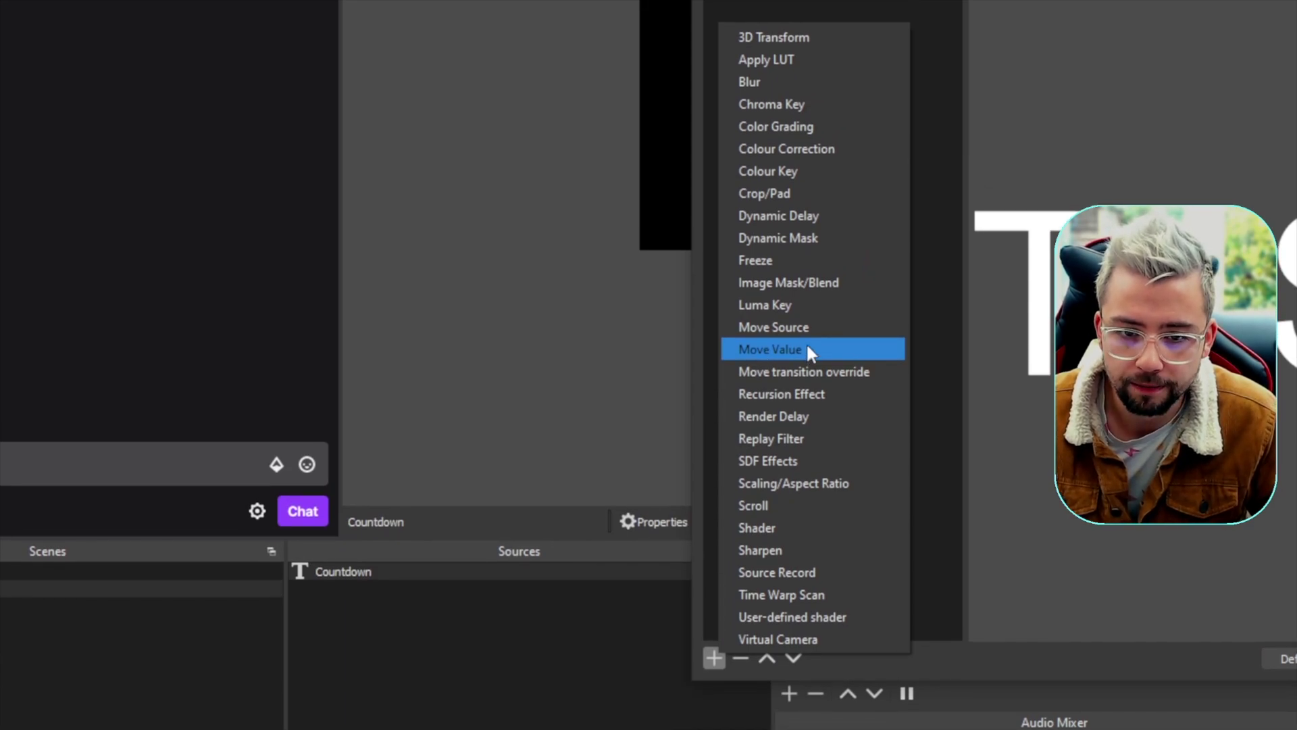
{"action": "left_click", "coordinate": [806, 345]}
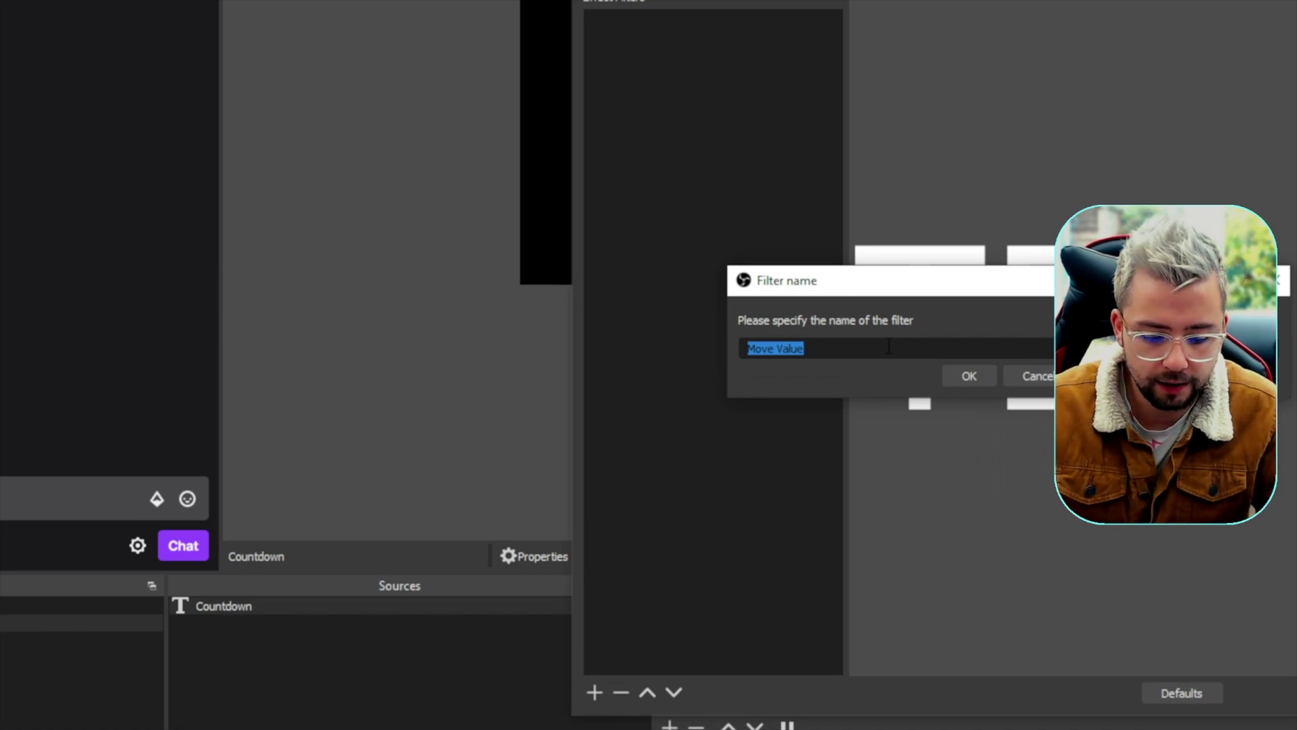
{"action": "type", "text": "Countdown"}
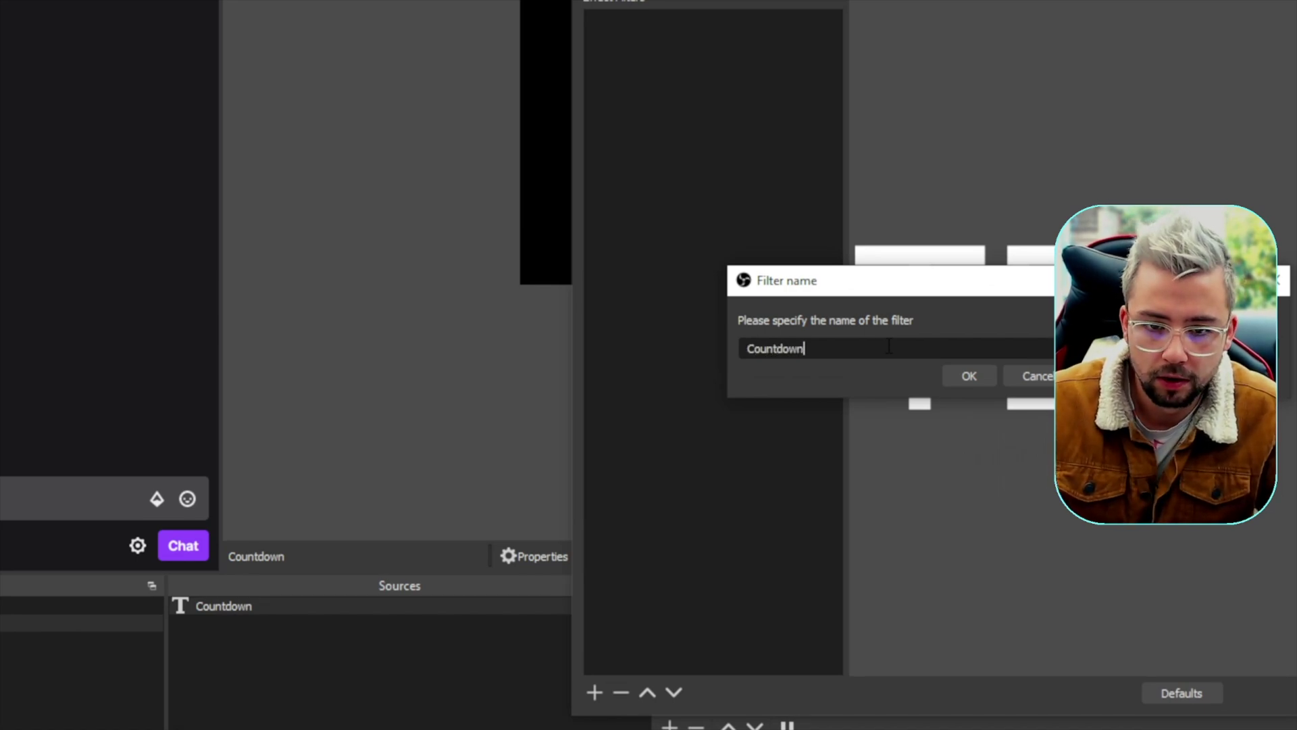
{"action": "left_click", "coordinate": [968, 376]}
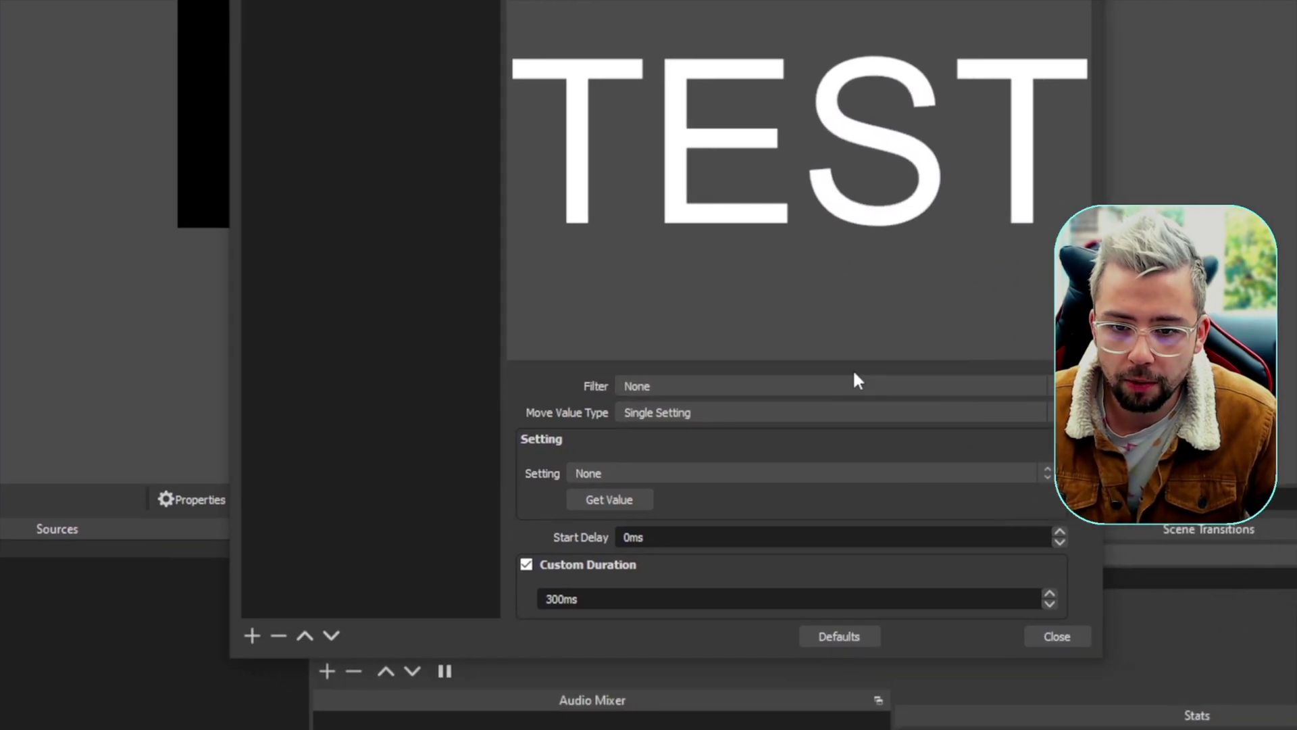
- Keep Filter None and Single Setting, target Text, and use 'Time format using strftime'
{"action": "left_click", "coordinate": [855, 387]}
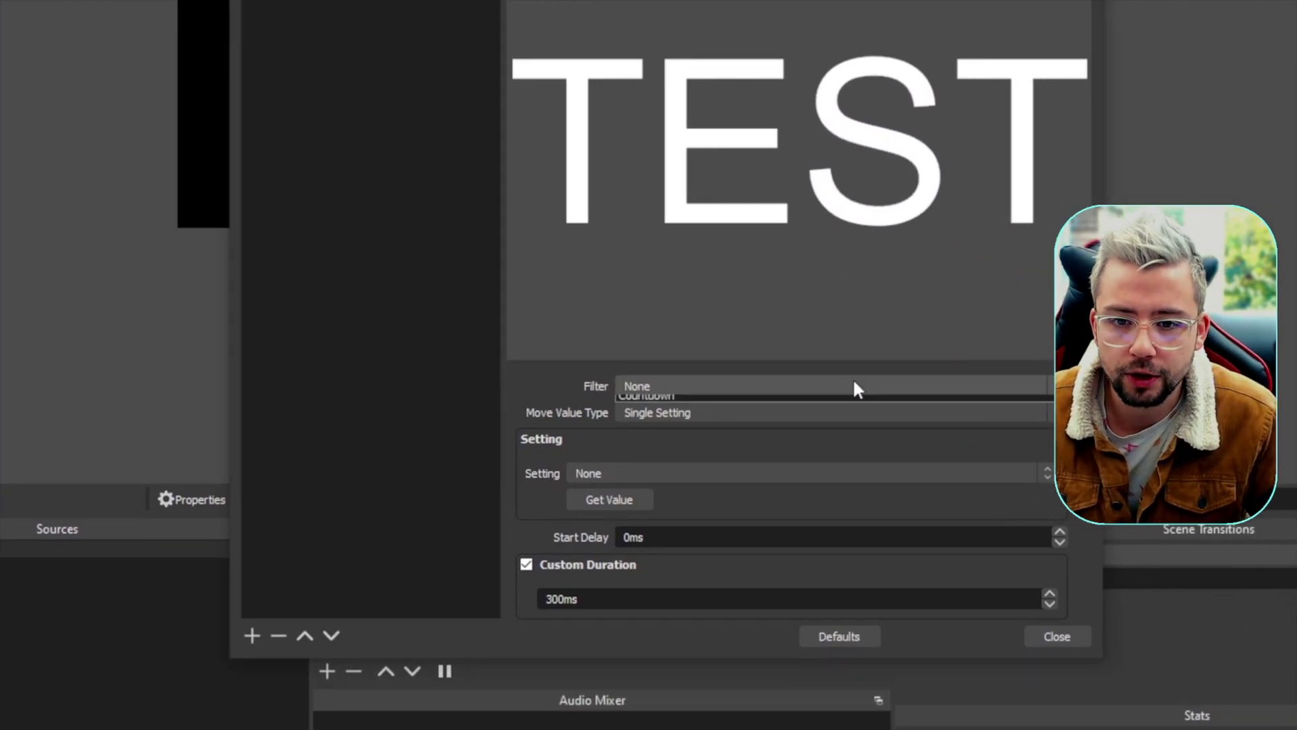
{"action": "left_click", "coordinate": [662, 385]}
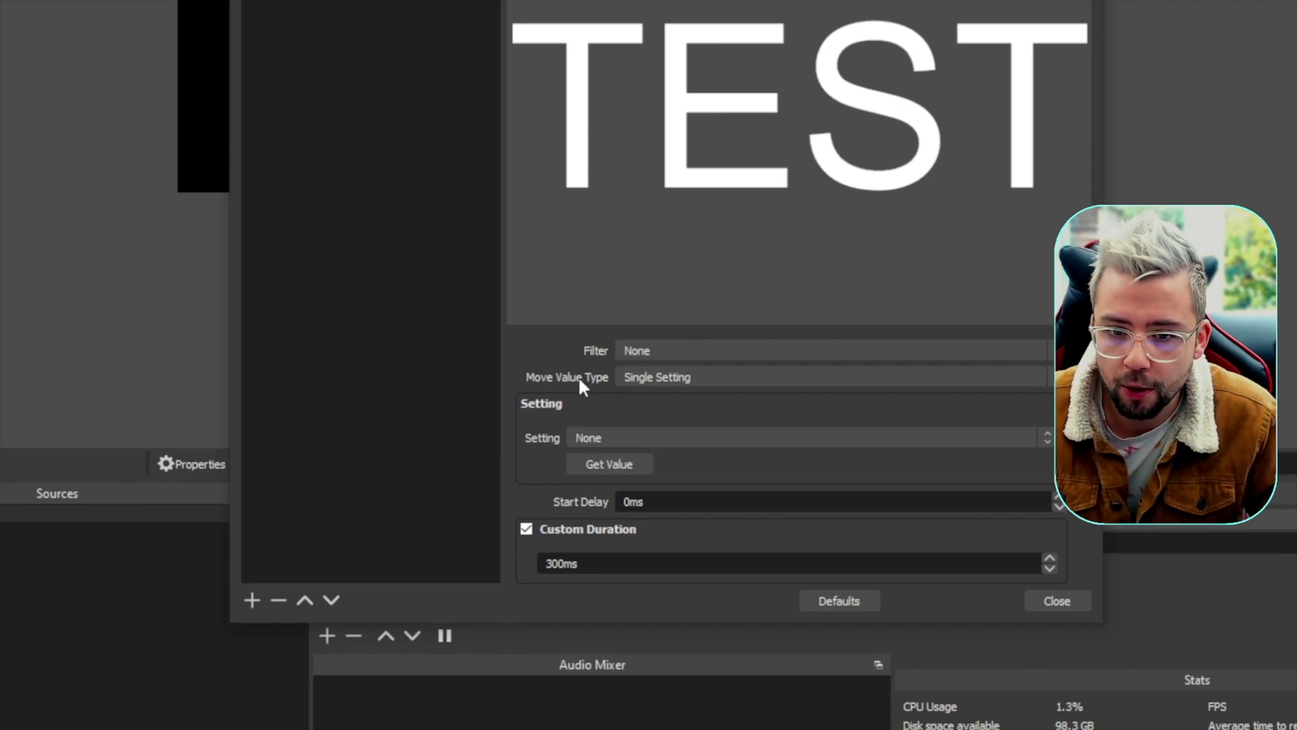
{"action": "left_click", "coordinate": [632, 377]}
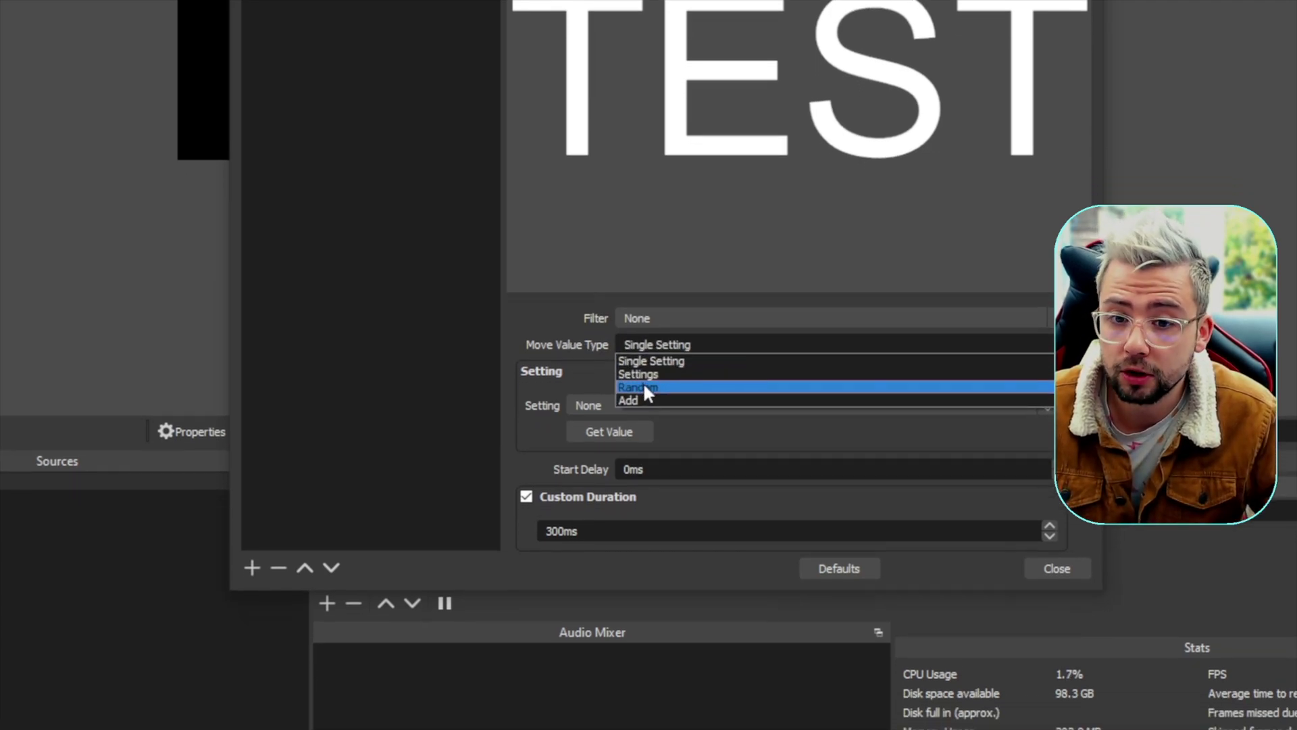
{"action": "left_click", "coordinate": [654, 355]}
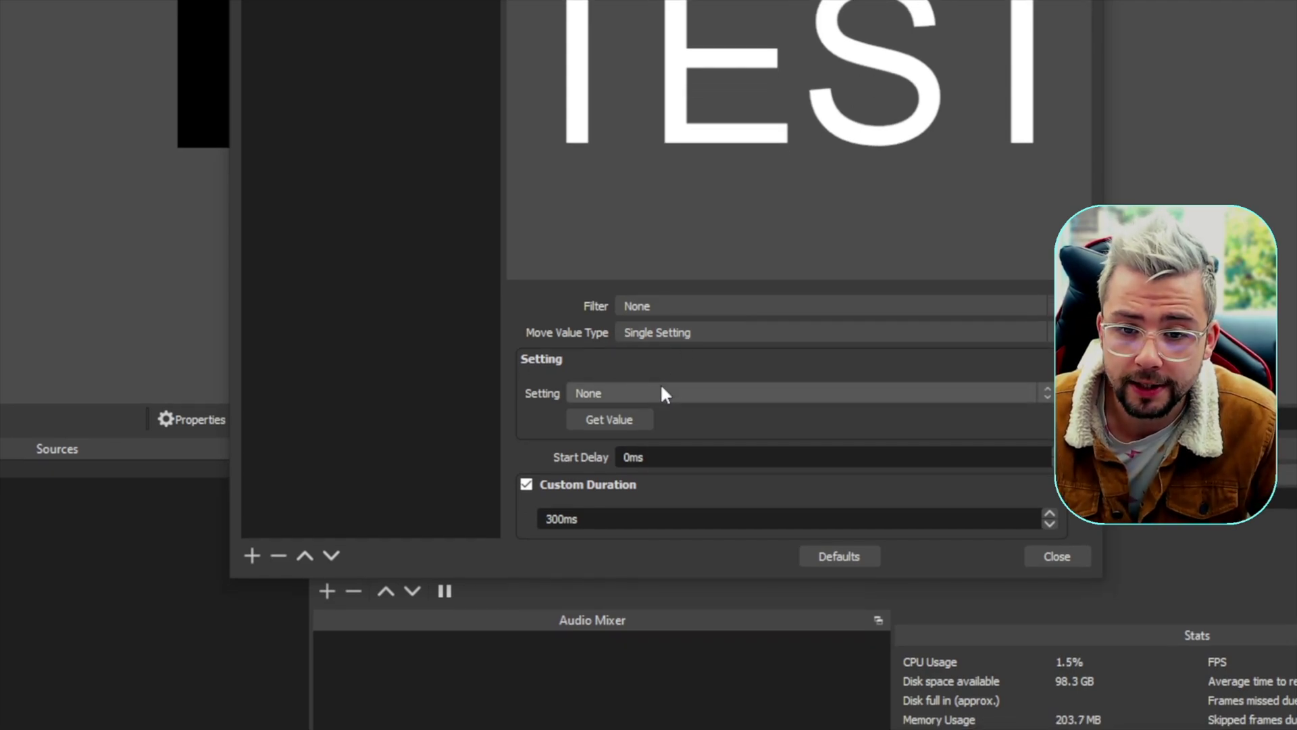
{"action": "left_click", "coordinate": [662, 397]}
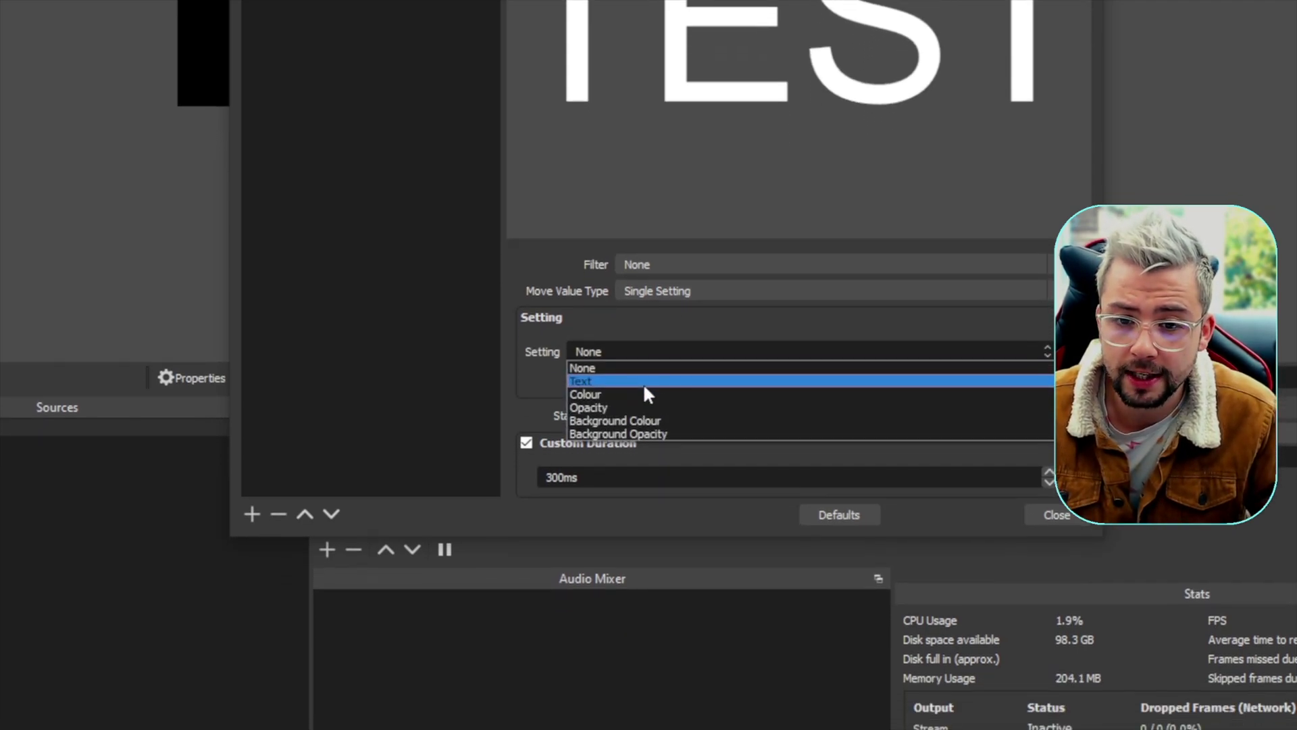
{"action": "left_click", "coordinate": [644, 383]}
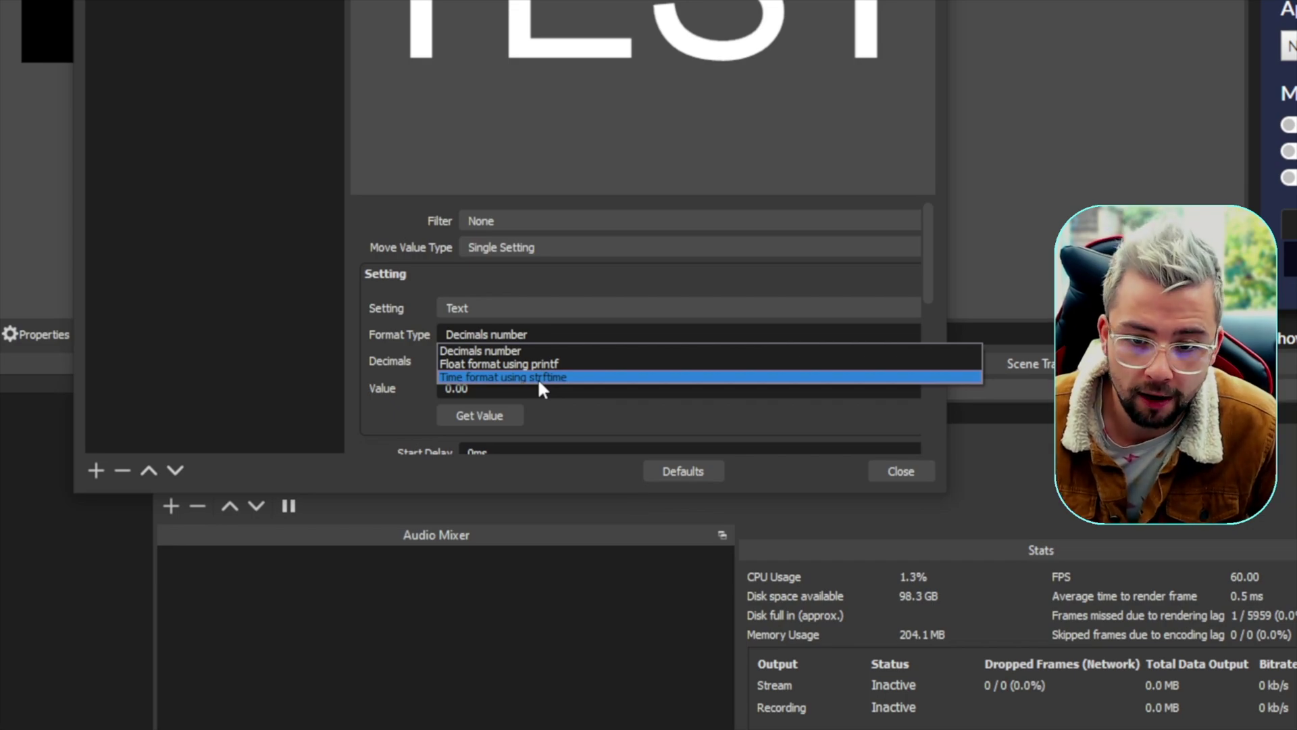
{"action": "left_click", "coordinate": [537, 379]}
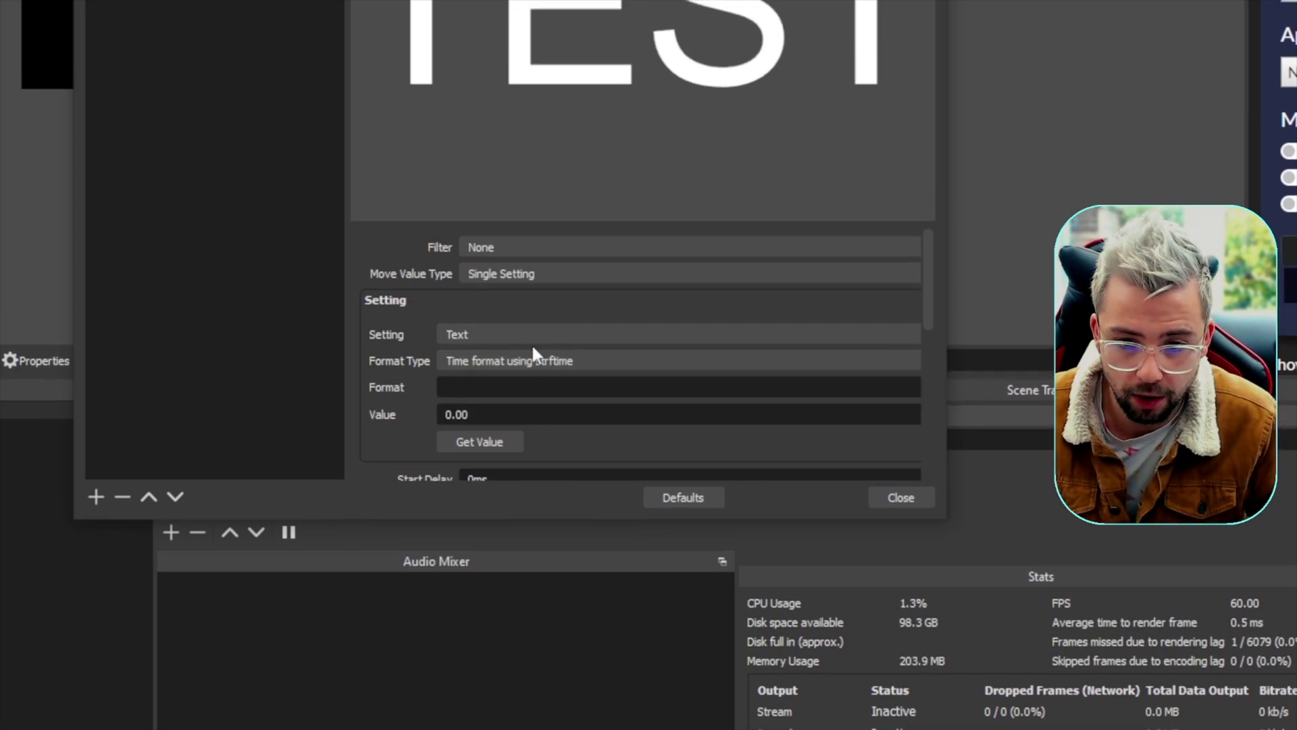
{"action": "left_click", "coordinate": [471, 387]}
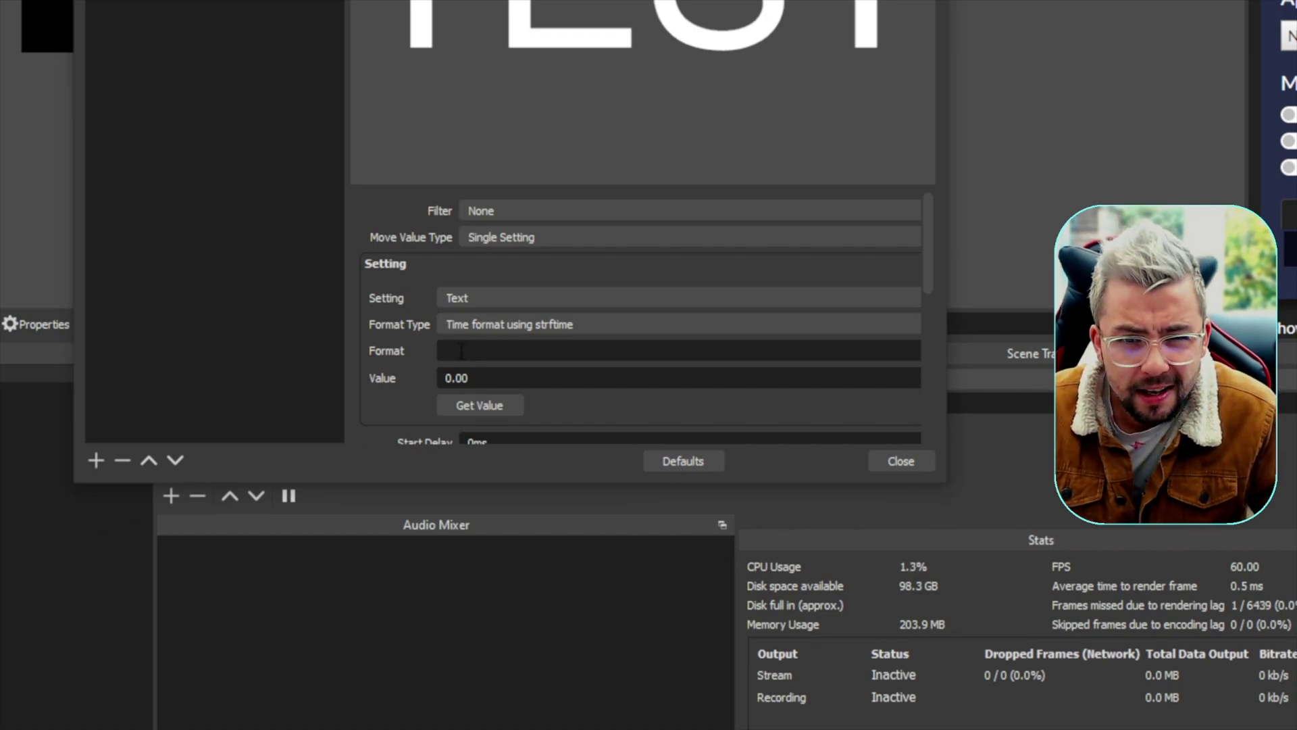
- Test the Format field with 'This is a test/', then delete that text
{"action": "type", "text": "This is a te"}
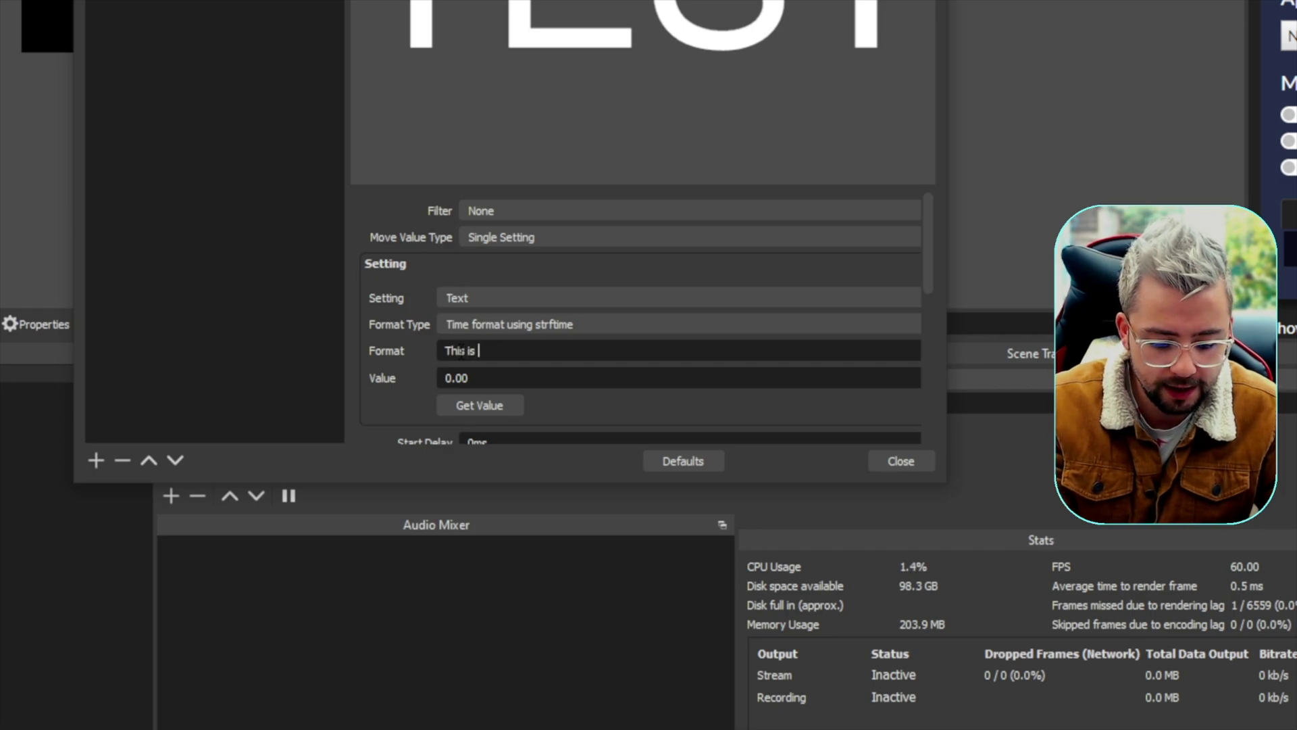
{"action": "type", "text": "st/"}
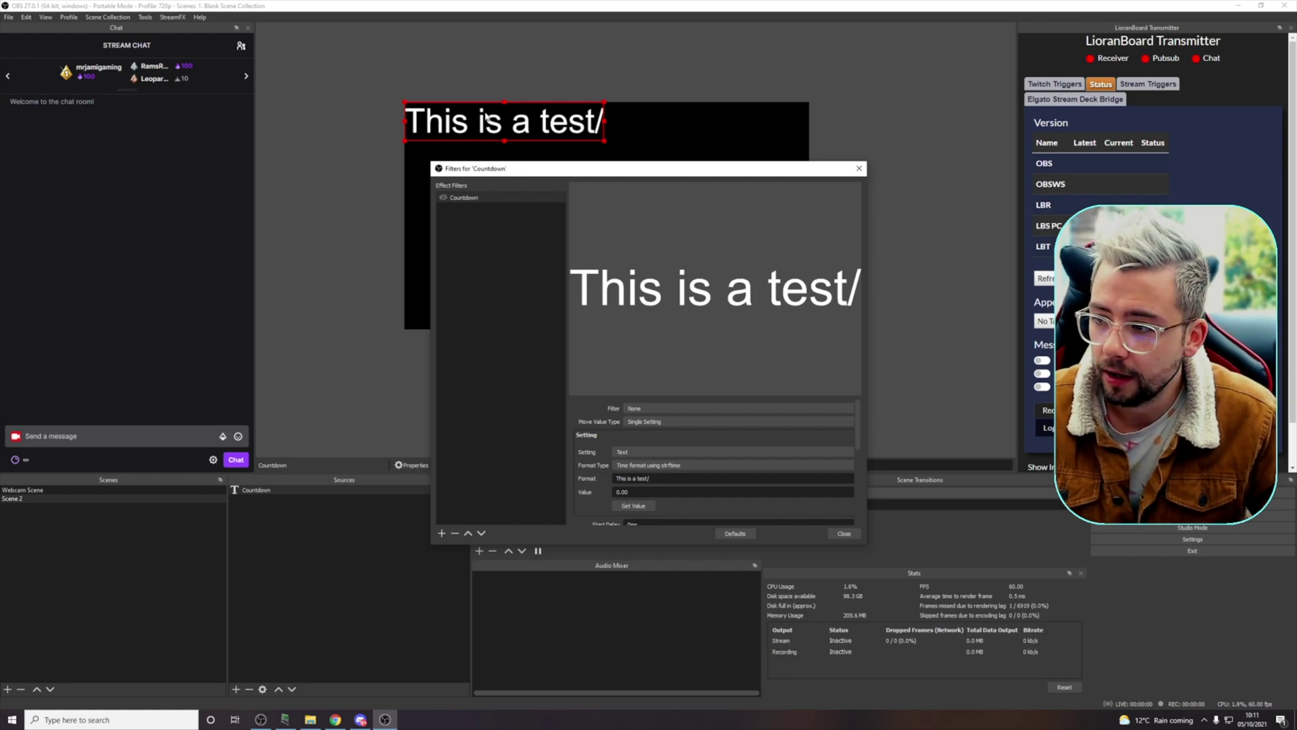
{"action": "left_click_drag", "start_coordinate": [653, 482], "coordinate": [498, 464]}
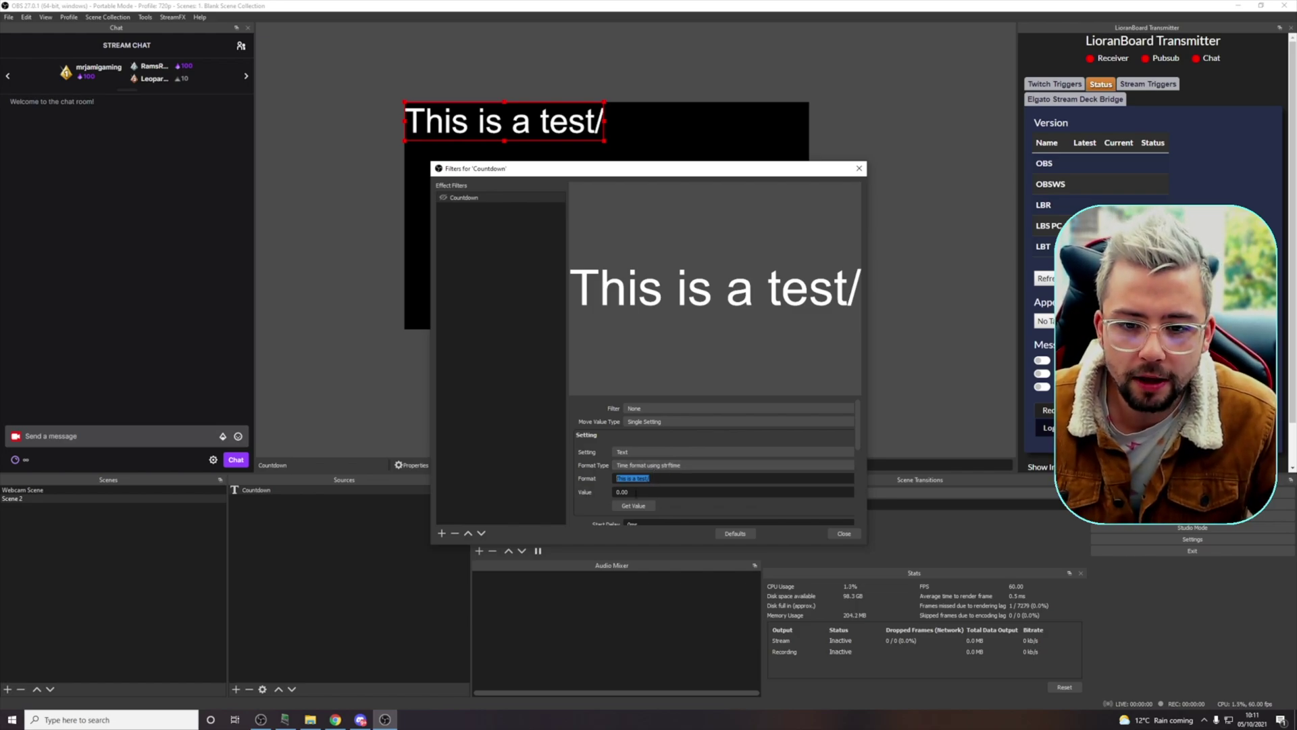
{"action": "key", "text": "BackSpace"}
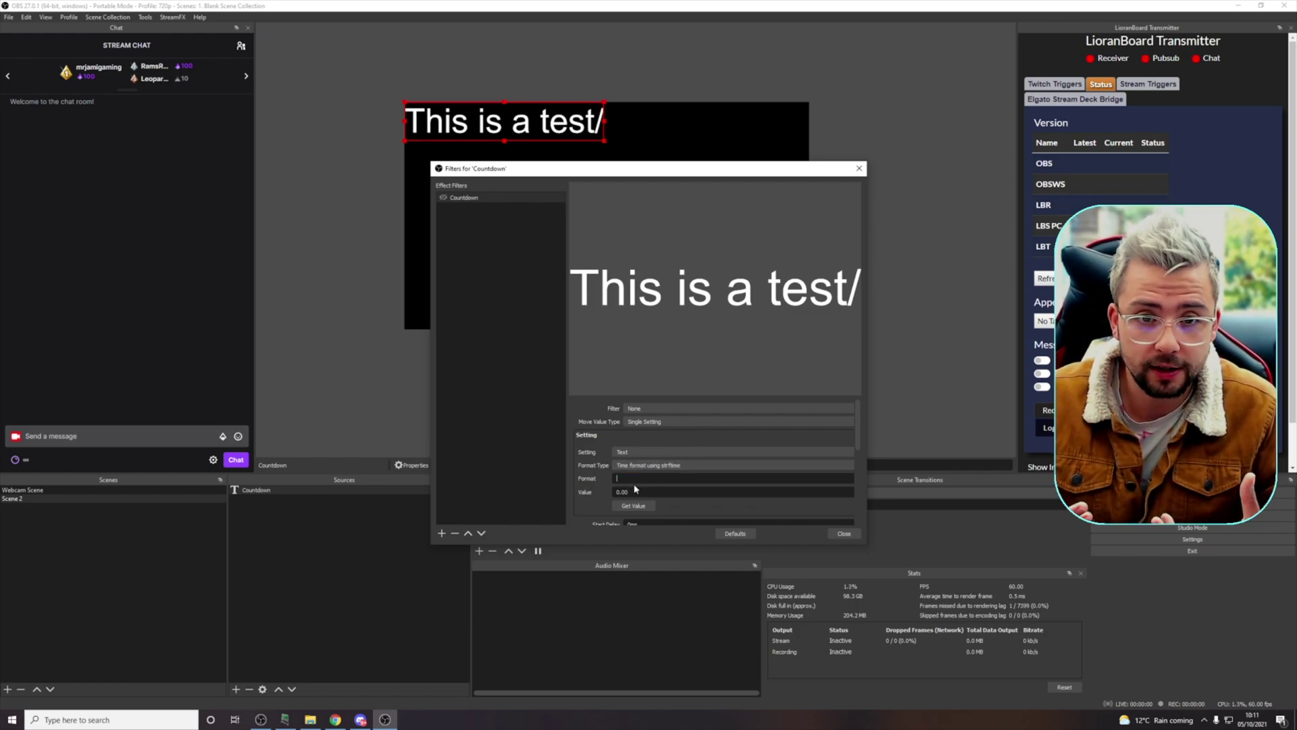
- Open the strftime C++ Reference page in Chrome and browse its contents
{"action": "left_click", "coordinate": [337, 719]}
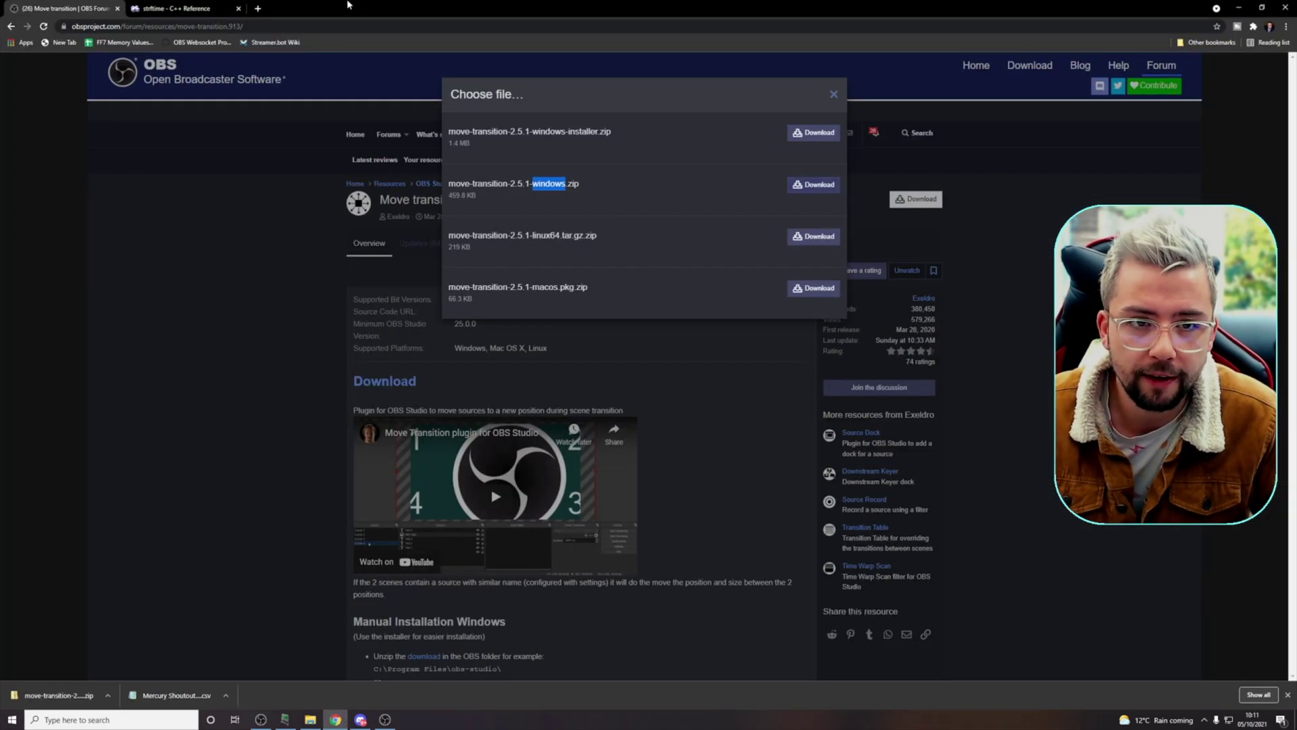
{"action": "left_click", "coordinate": [146, 9]}
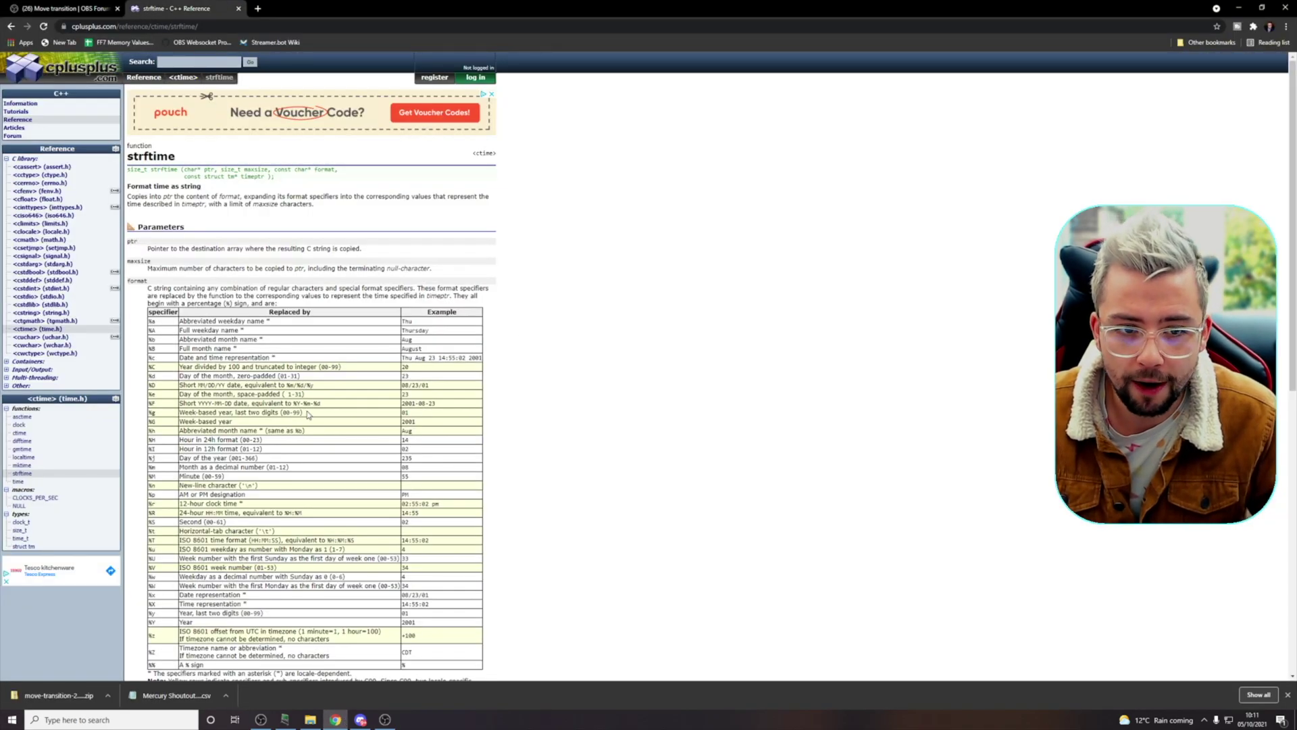
{"action": "scroll", "coordinate": [268, 466], "scroll_direction": "down", "scroll_amount": 1}
{"action": "scroll", "coordinate": [268, 466], "scroll_direction": "down", "scroll_amount": 2}
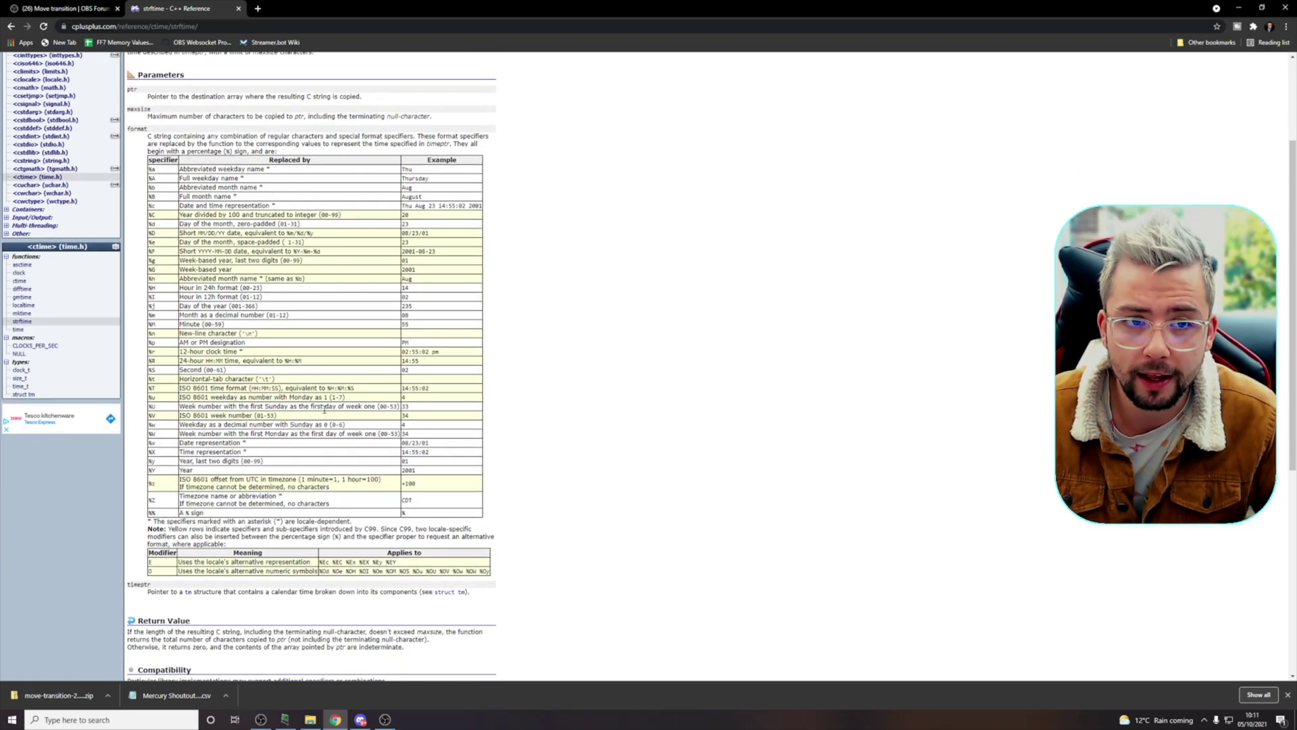
- Check the Move transition update notes for the %X time format example
{"action": "left_click", "coordinate": [64, 8]}
{"action": "left_click", "coordinate": [308, 250]}
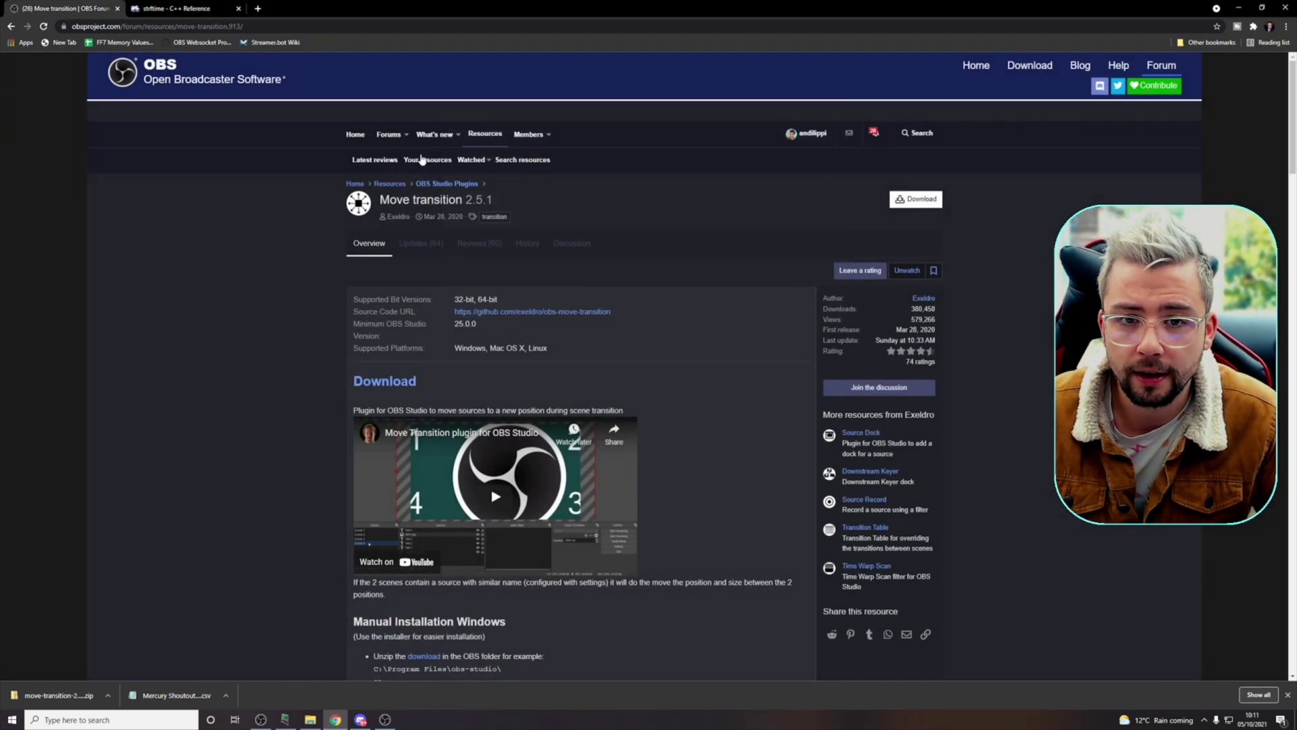
{"action": "left_click", "coordinate": [421, 245]}
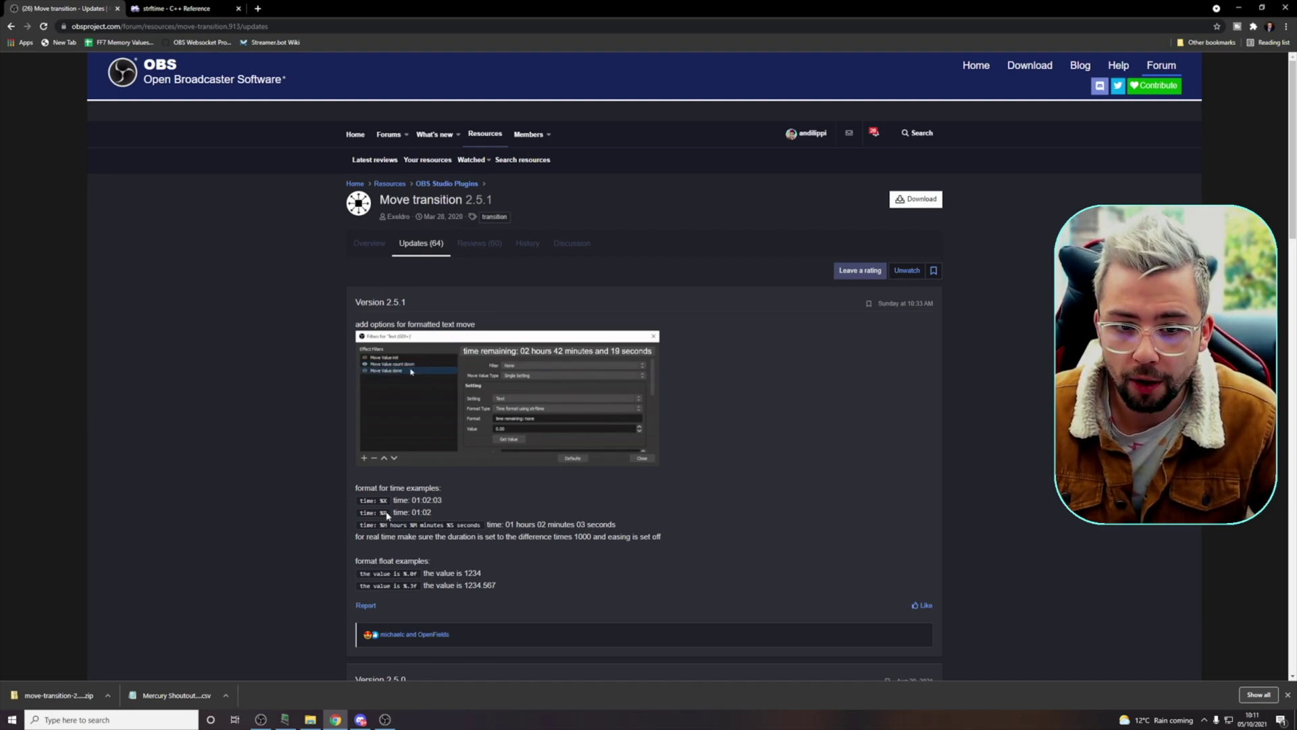
{"action": "left_click_drag", "start_coordinate": [369, 501], "coordinate": [388, 501]}
- Review the strftime specifier table, then return to the OBS Countdown filter
{"action": "left_click", "coordinate": [140, 8]}
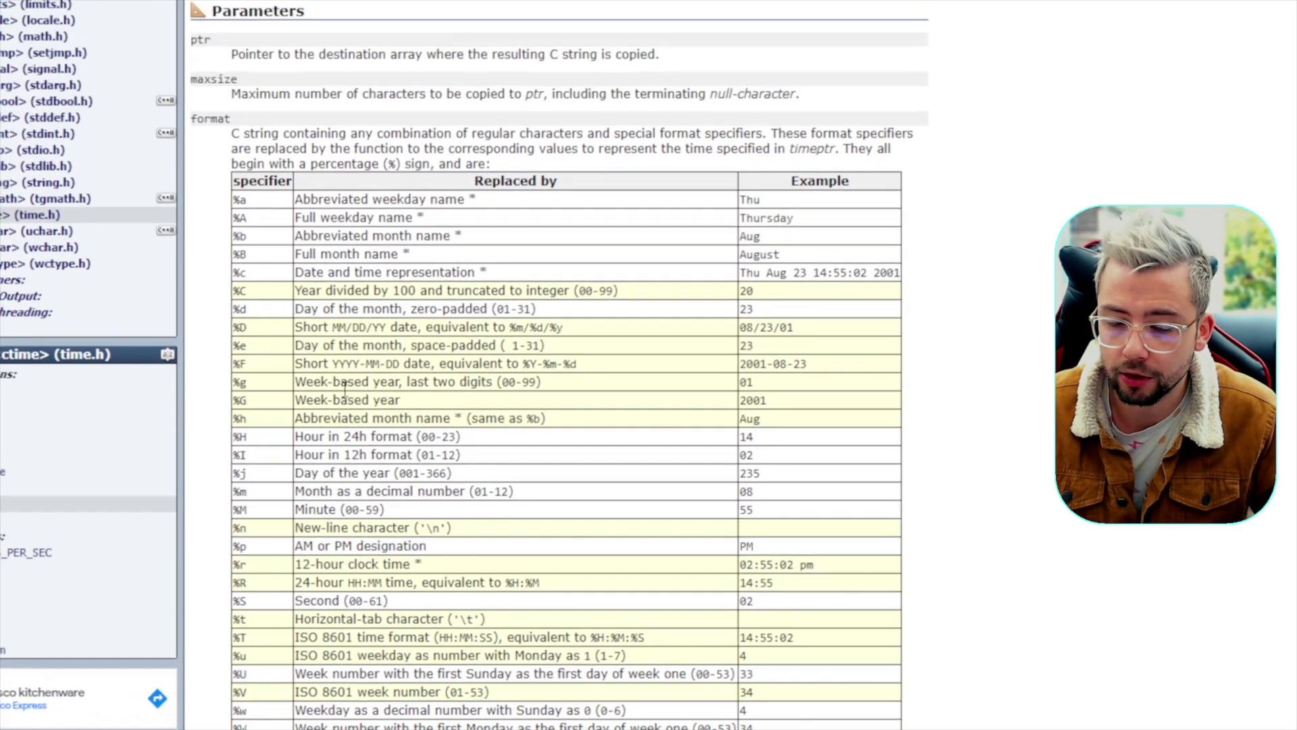
{"action": "scroll", "coordinate": [340, 351], "scroll_direction": "down", "scroll_amount": 5}
{"action": "scroll", "coordinate": [367, 408], "scroll_direction": "down", "scroll_amount": 1}
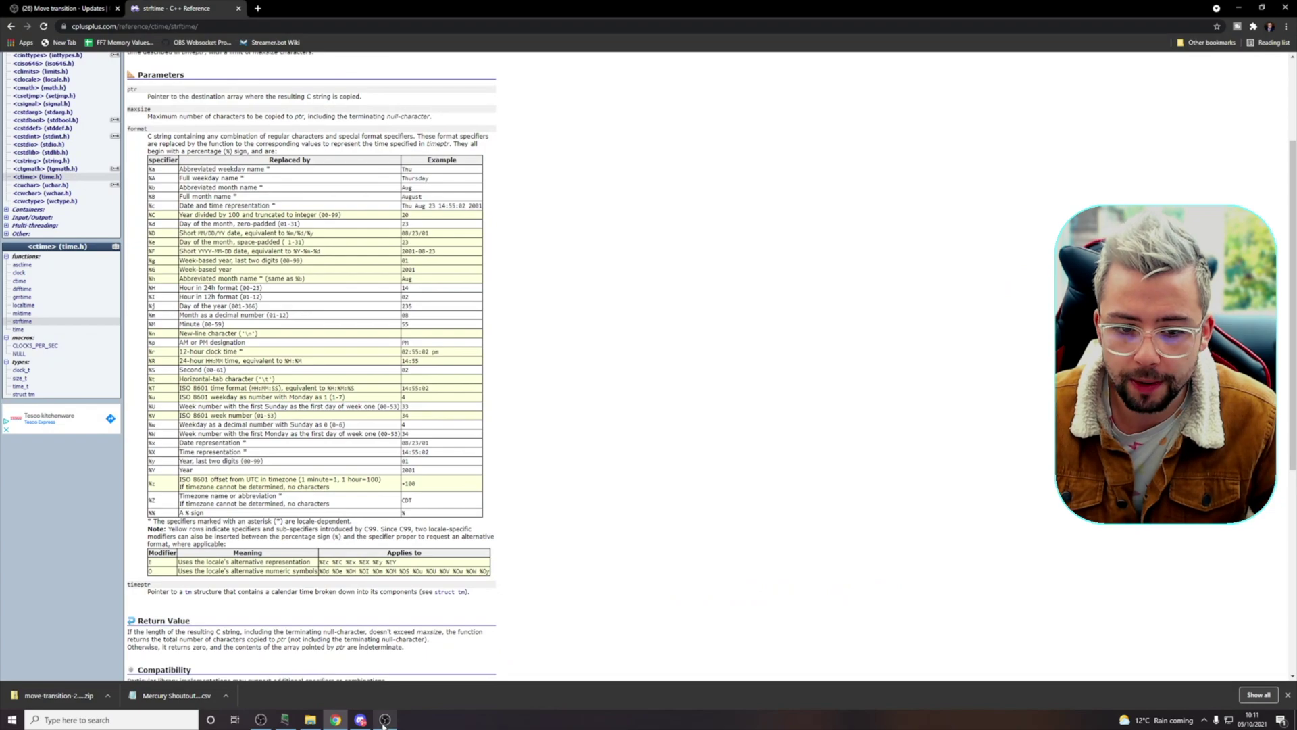
{"action": "left_click", "coordinate": [384, 722]}
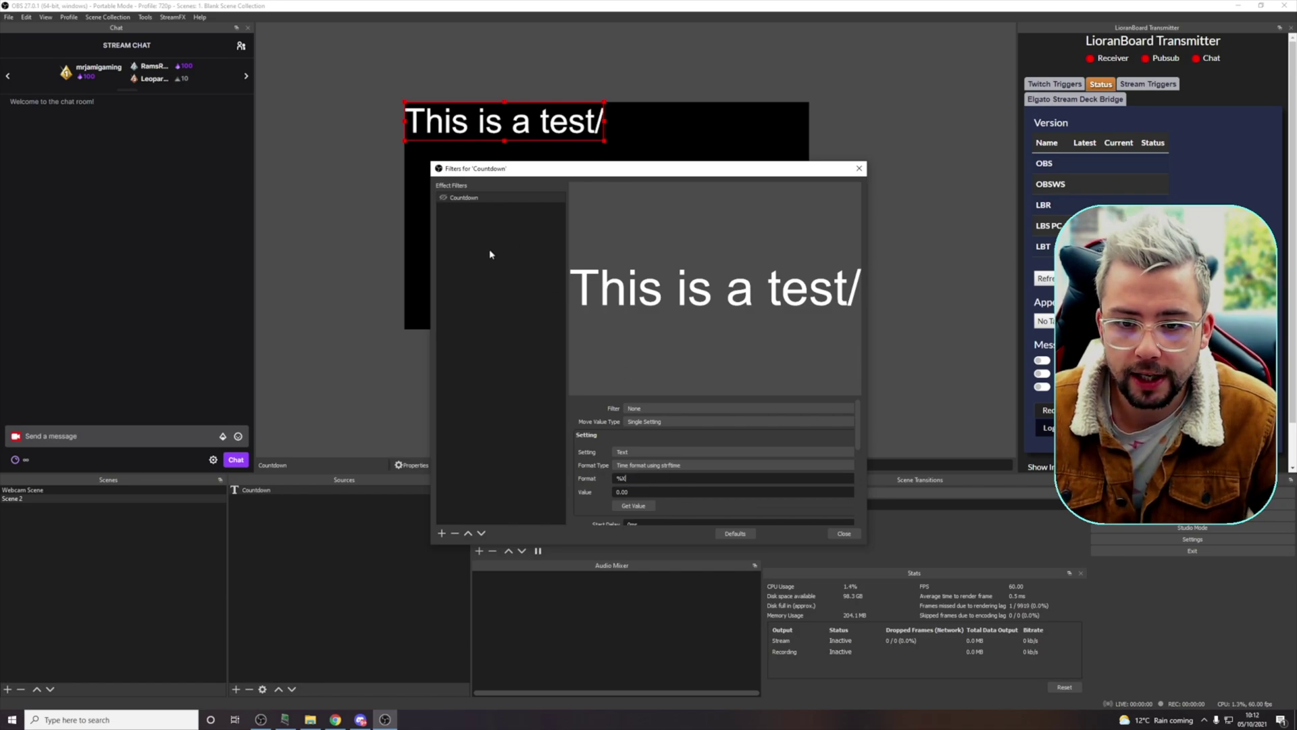
- Set the Countdown filter's Value to 10 and enable it to preview 00:00:10
{"action": "double_click", "coordinate": [621, 492]}
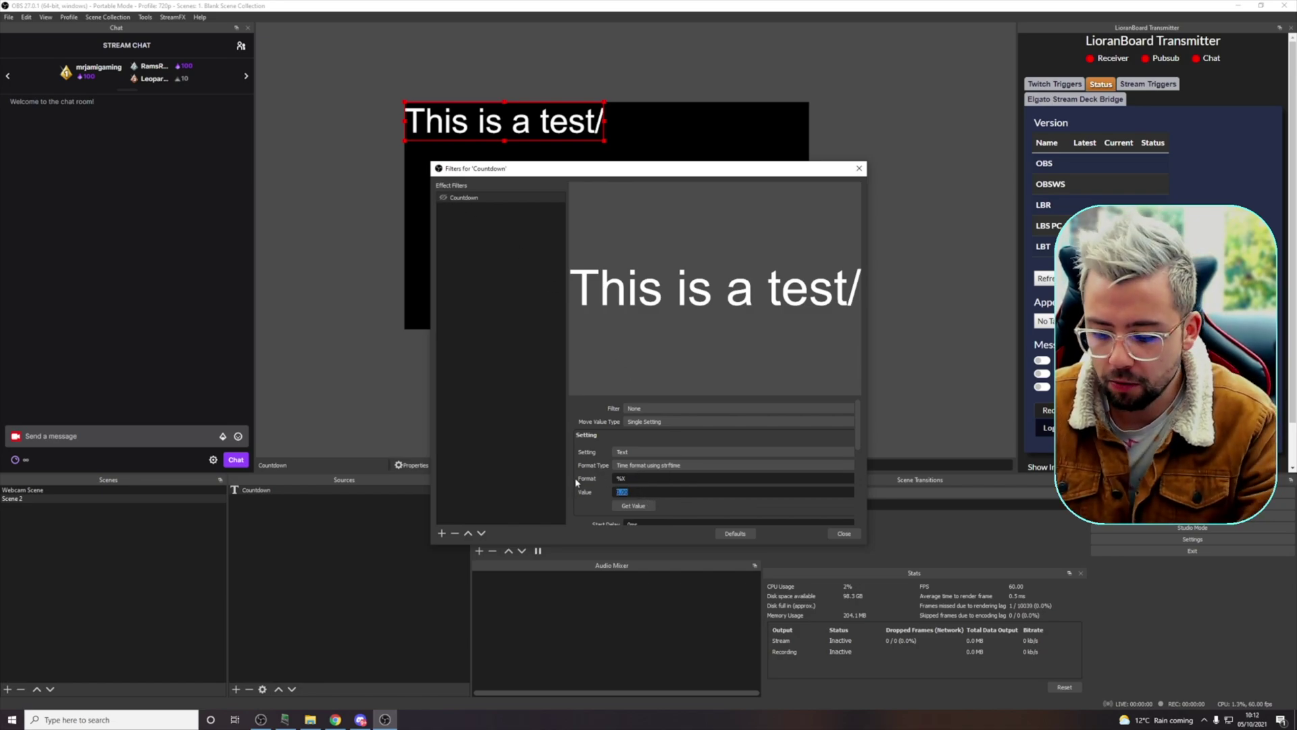
{"action": "type", "text": "10"}
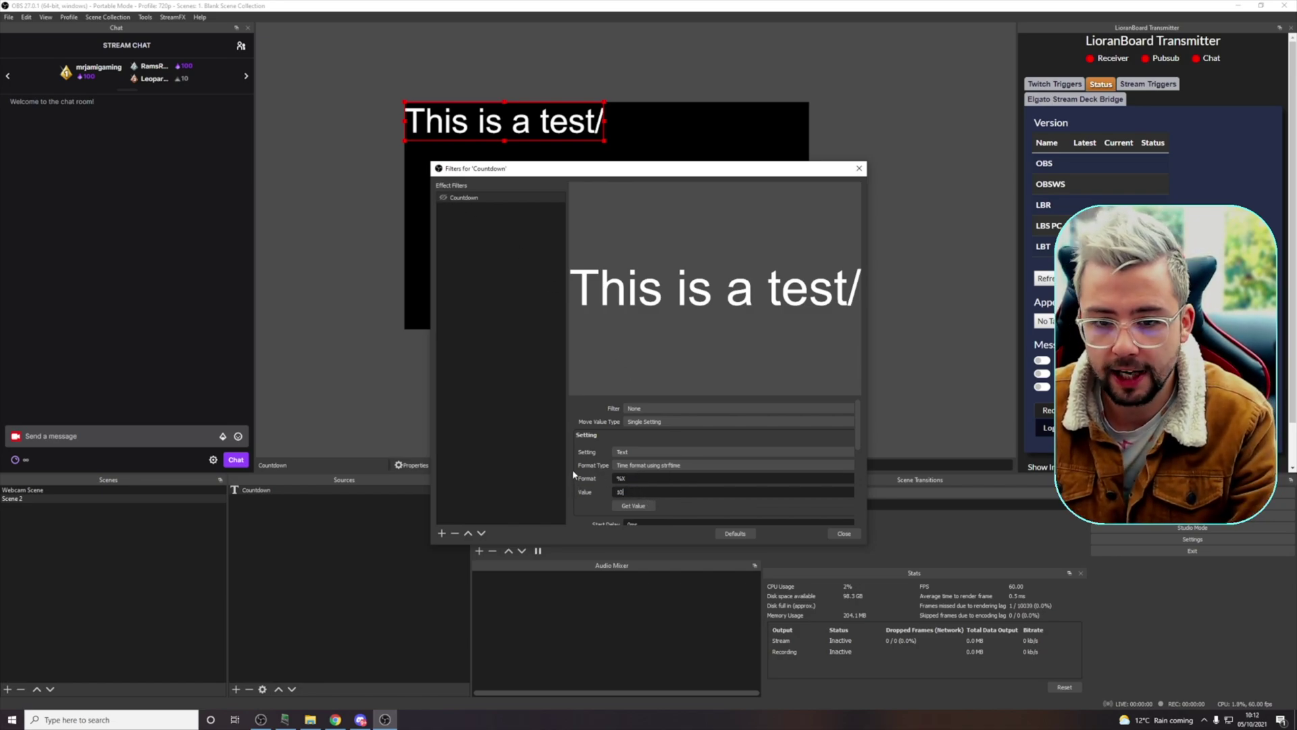
{"action": "left_click", "coordinate": [444, 197]}
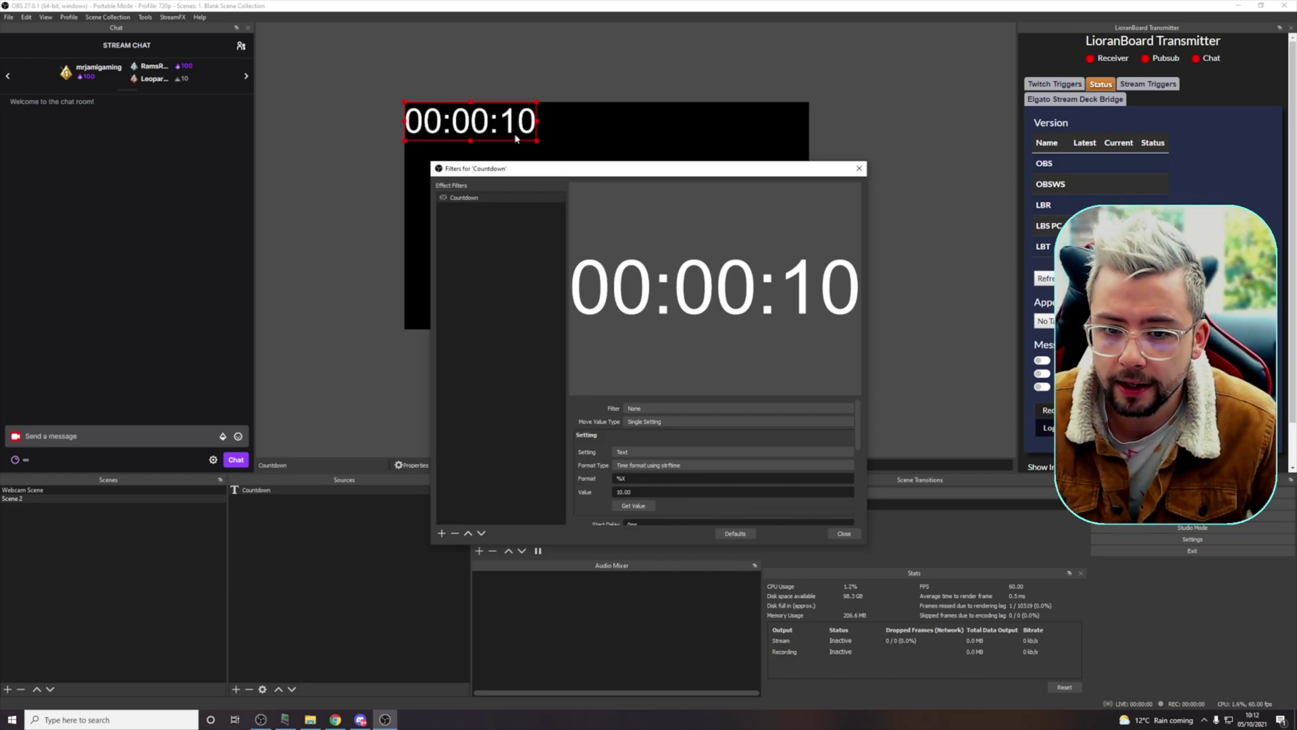
- Set the filter's Custom Duration to 10000ms
{"action": "scroll", "coordinate": [584, 461], "scroll_direction": "down", "scroll_amount": 1}
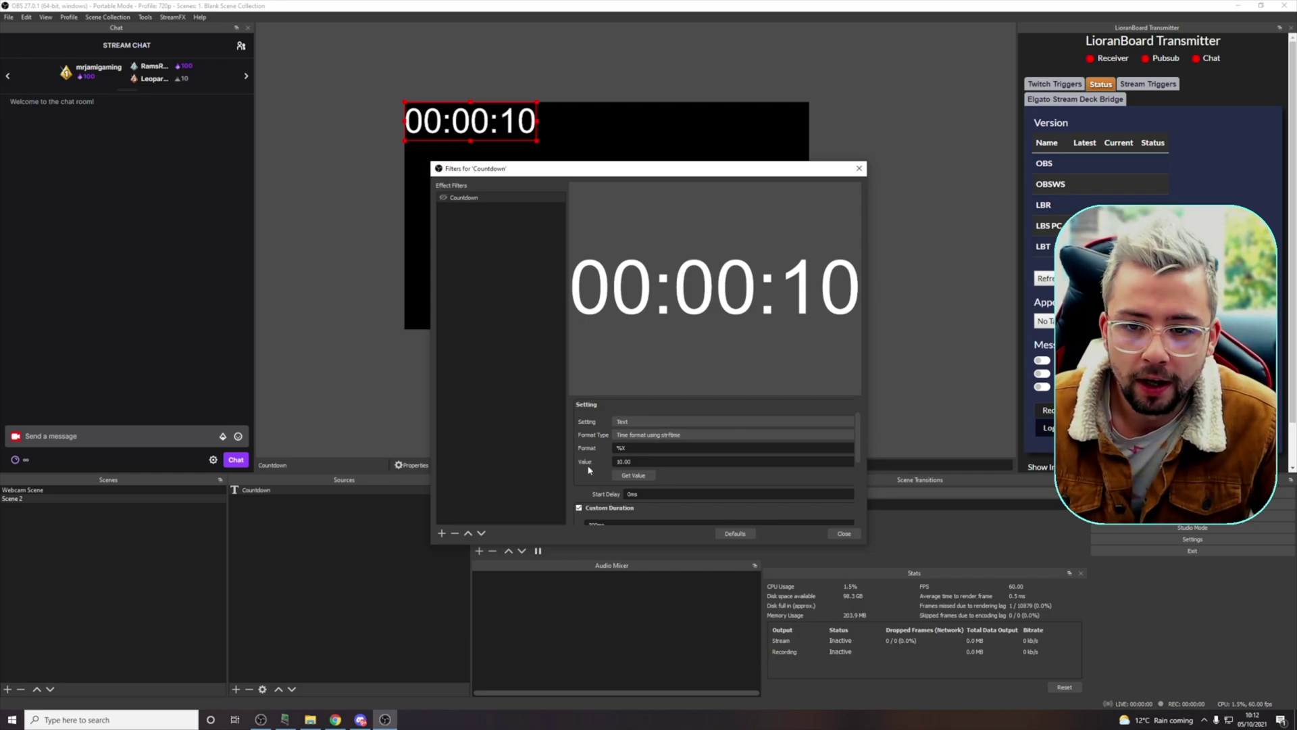
{"action": "scroll", "coordinate": [589, 470], "scroll_direction": "down", "scroll_amount": 1}
{"action": "left_click_drag", "start_coordinate": [596, 495], "coordinate": [588, 494]}
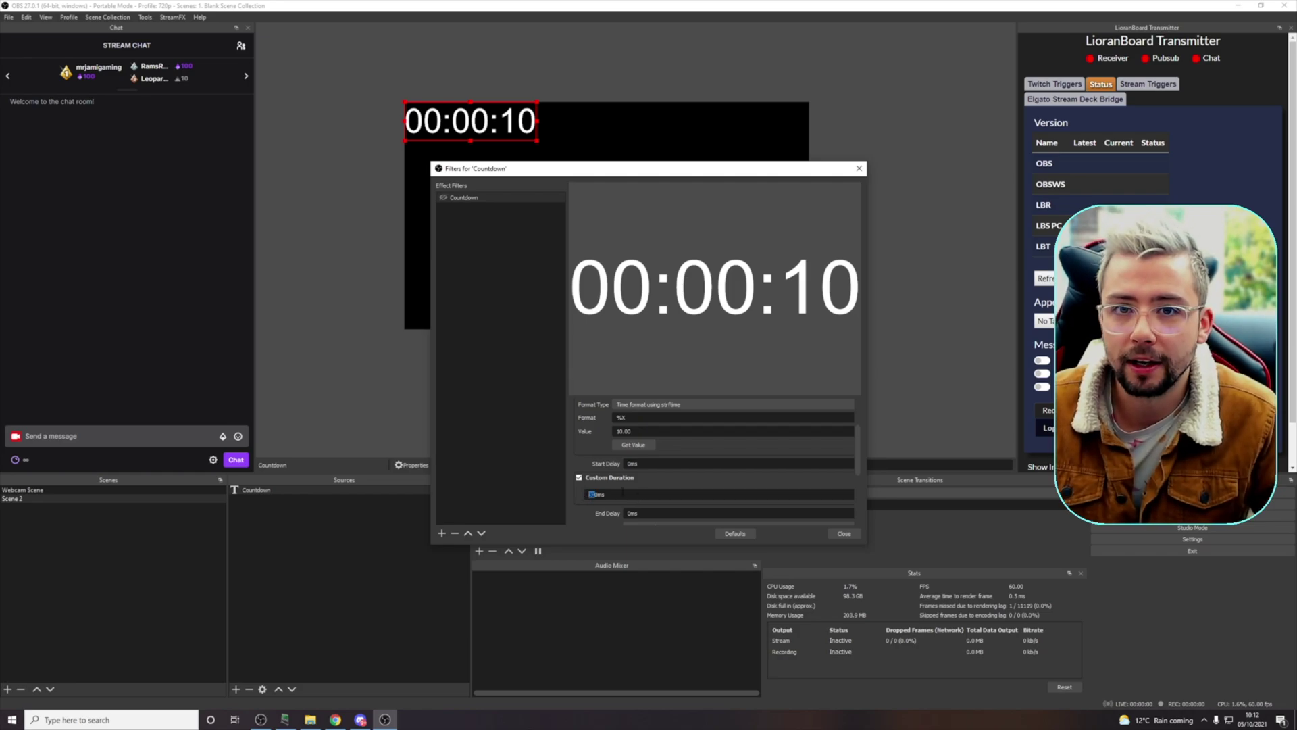
{"action": "type", "text": "10"}
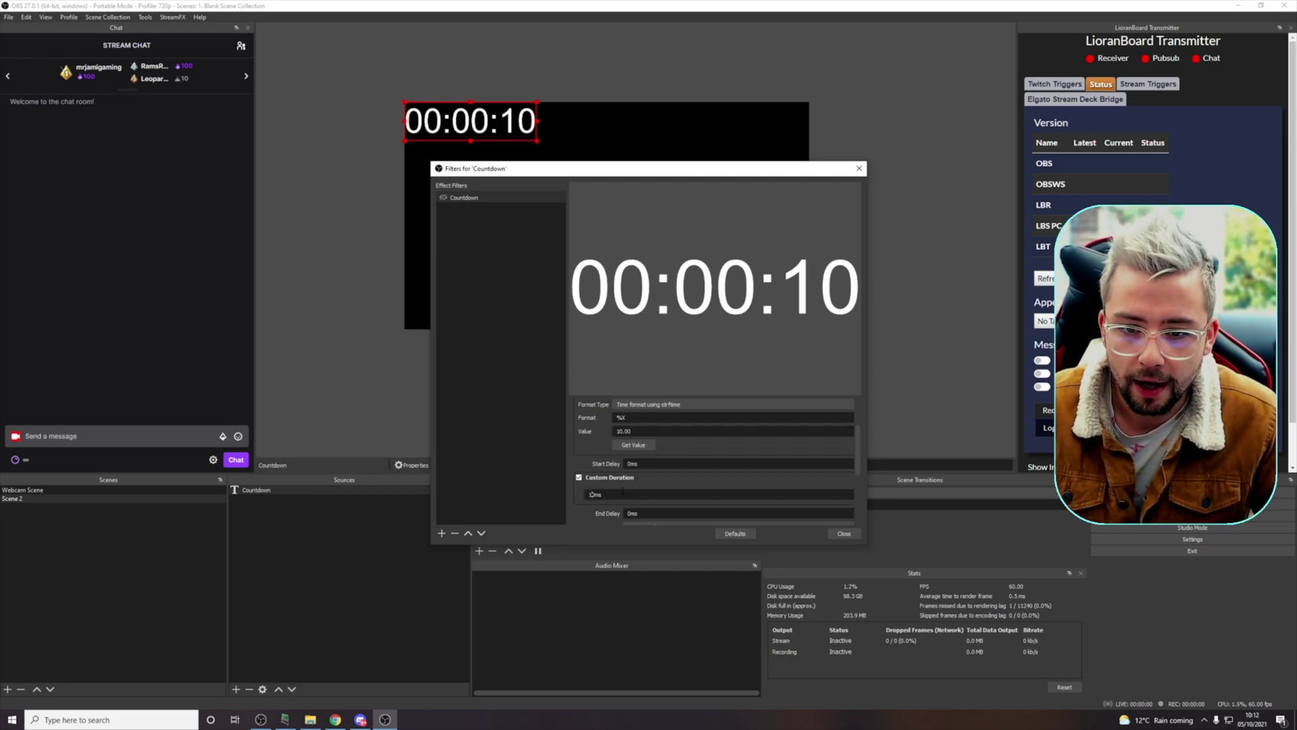
{"action": "type", "text": "000"}
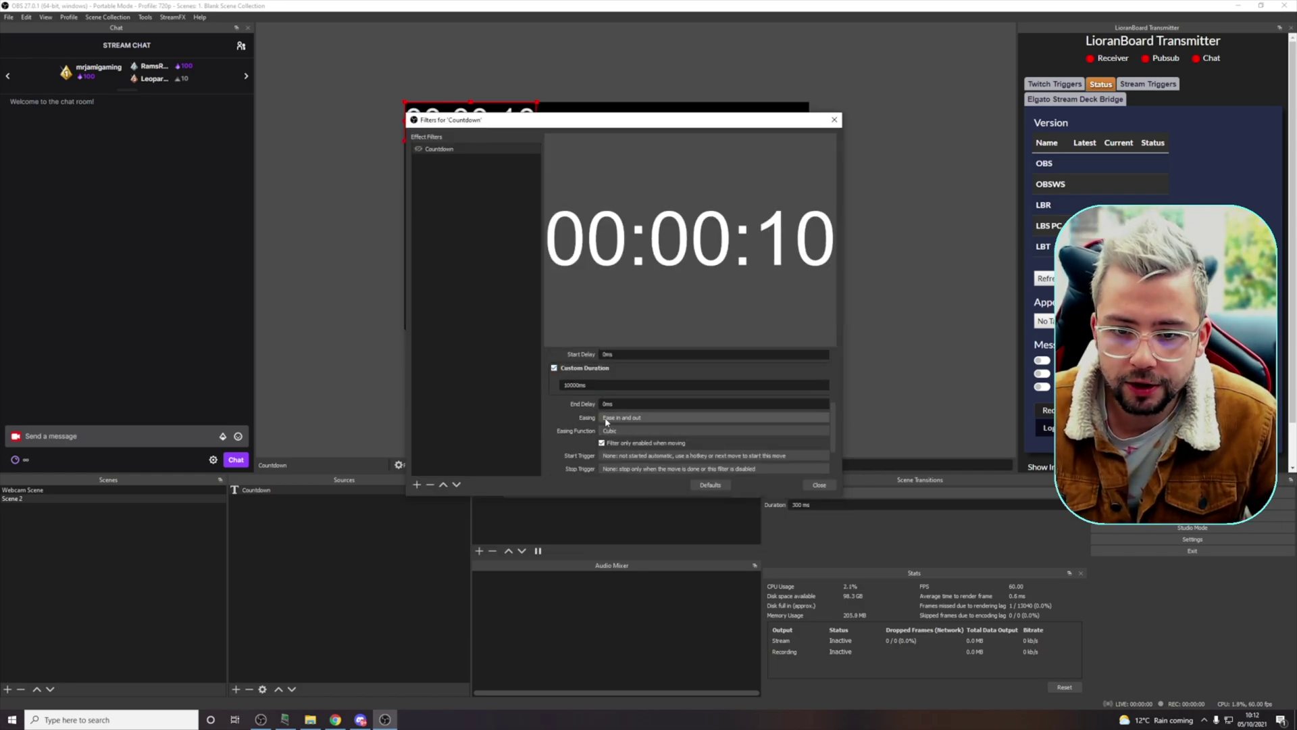
- Turn off easing for a steady count and adjust the custom duration
{"action": "left_click", "coordinate": [607, 417]}
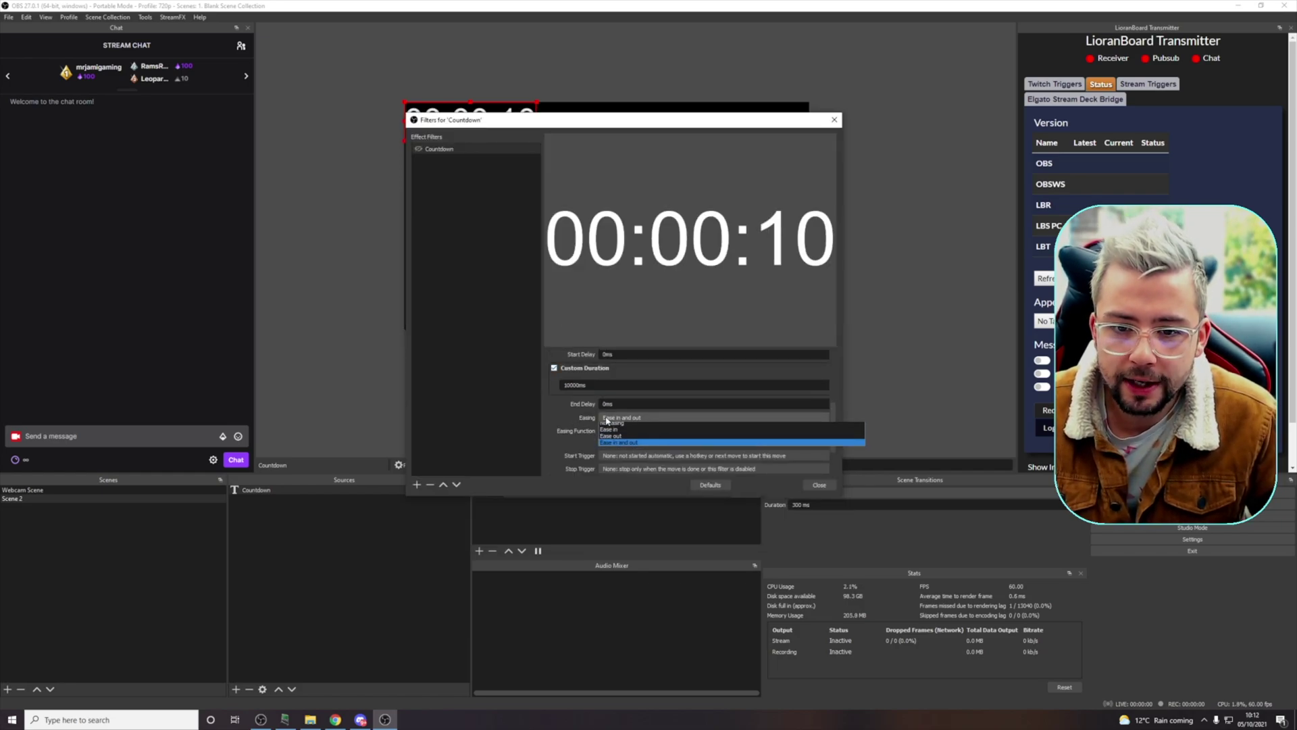
{"action": "left_click", "coordinate": [613, 425]}
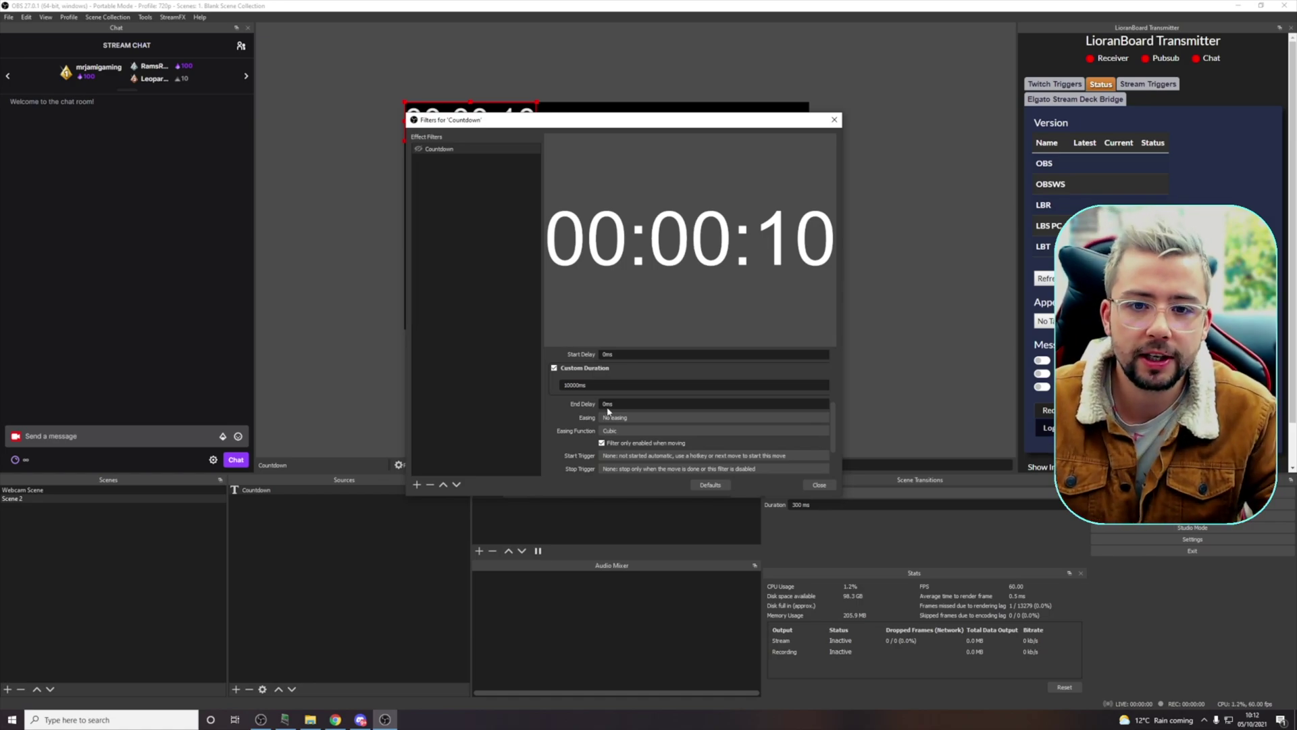
{"action": "left_click_drag", "start_coordinate": [575, 385], "coordinate": [565, 385]}
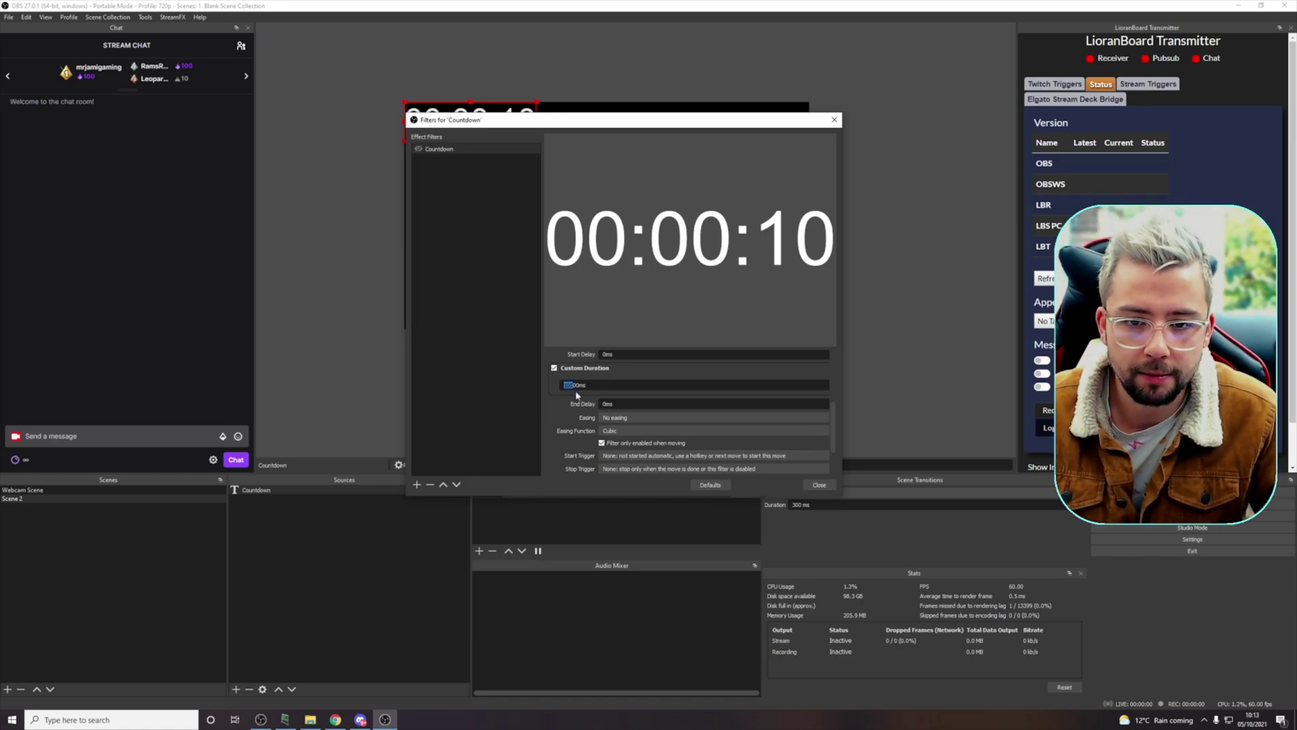
{"action": "scroll", "coordinate": [576, 396], "scroll_direction": "up", "scroll_amount": 2}
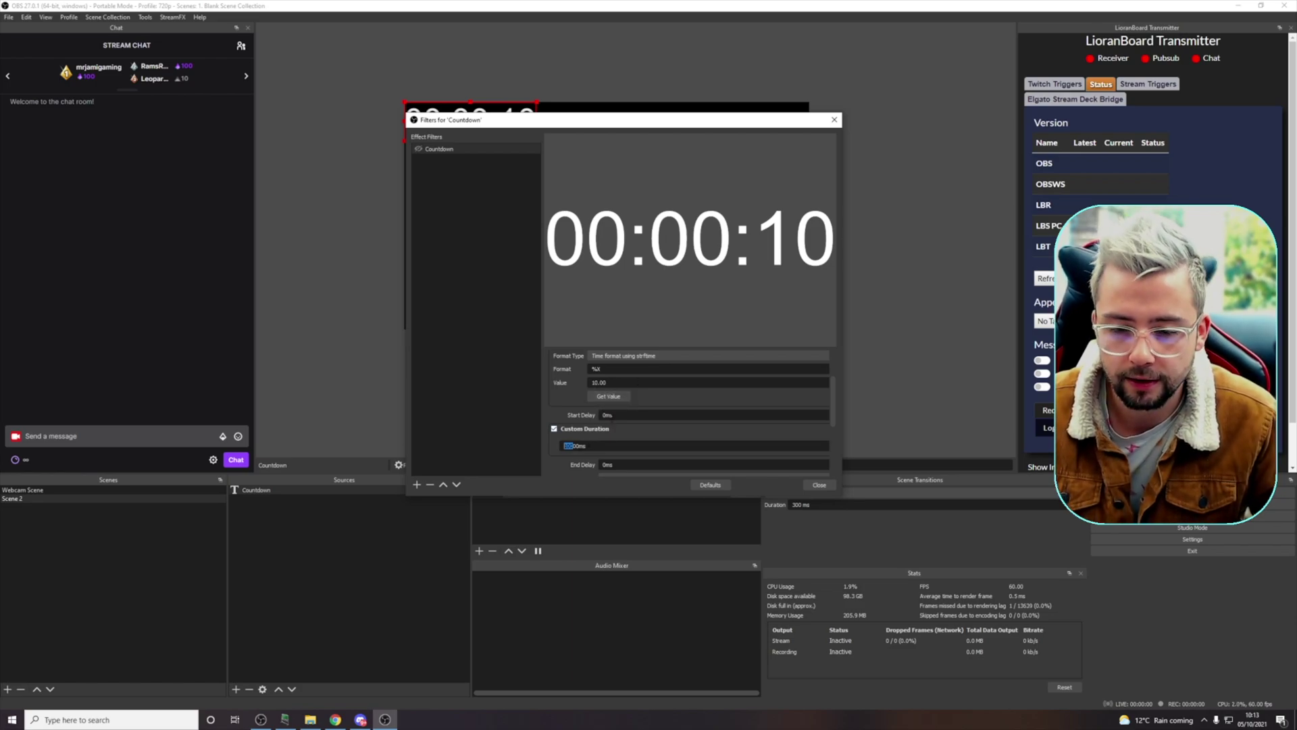
{"action": "left_click", "coordinate": [568, 445]}
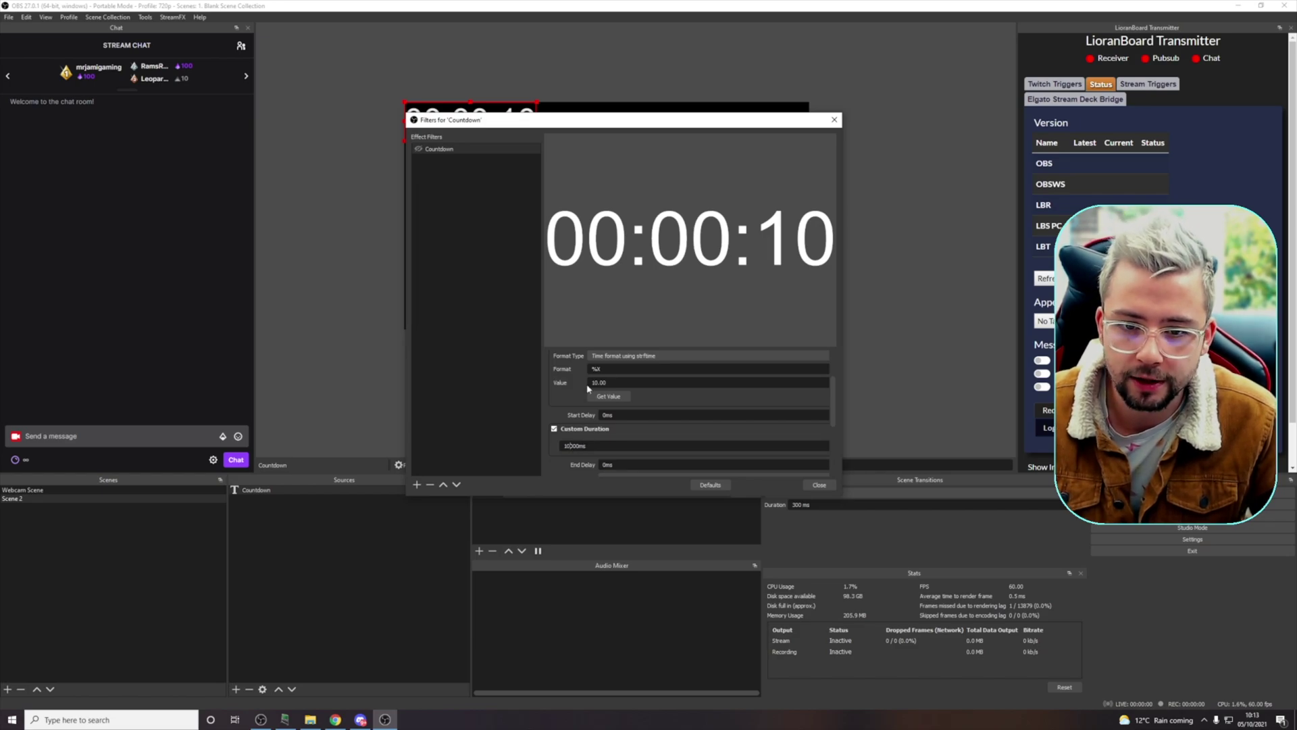
- Change the Countdown source's own text from 00:00:10 to 00:00:00
{"action": "left_click_drag", "start_coordinate": [569, 123], "coordinate": [569, 481]}
{"action": "left_click", "coordinate": [610, 462]}
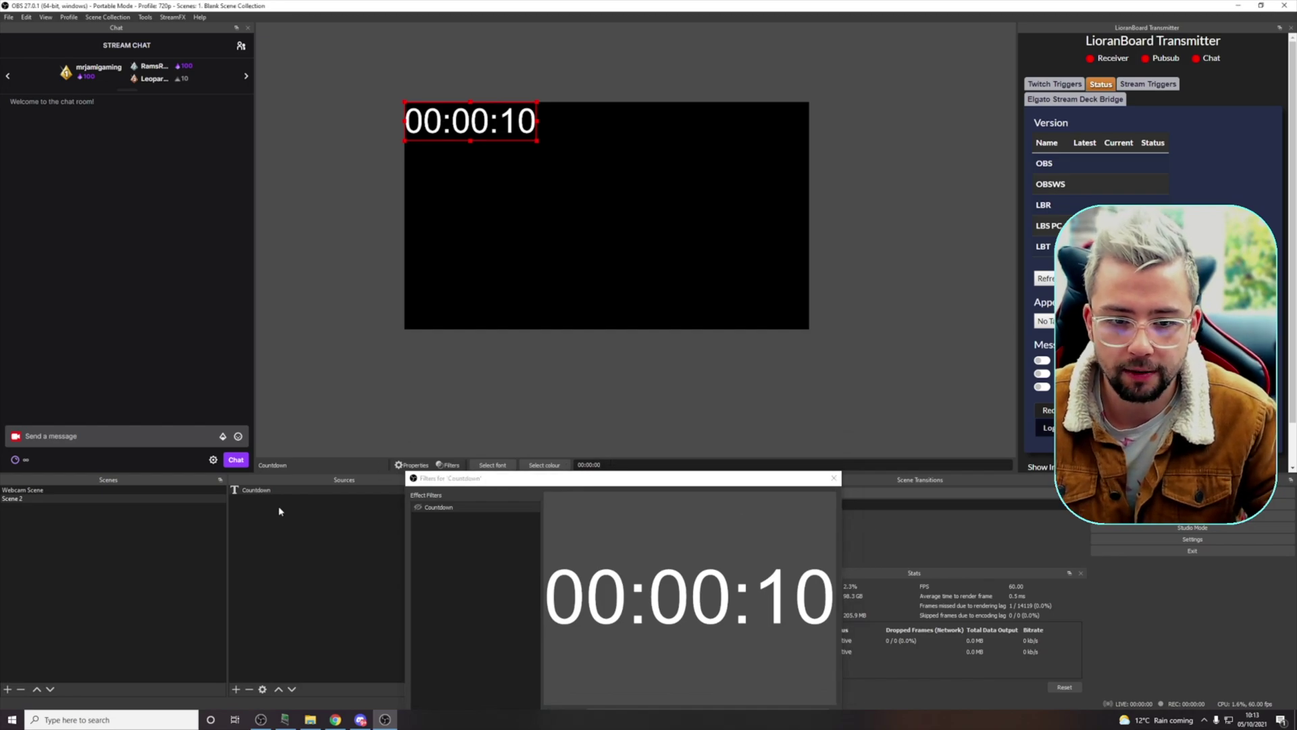
{"action": "key", "text": "BackSpace"}
{"action": "key", "text": "BackSpace"}
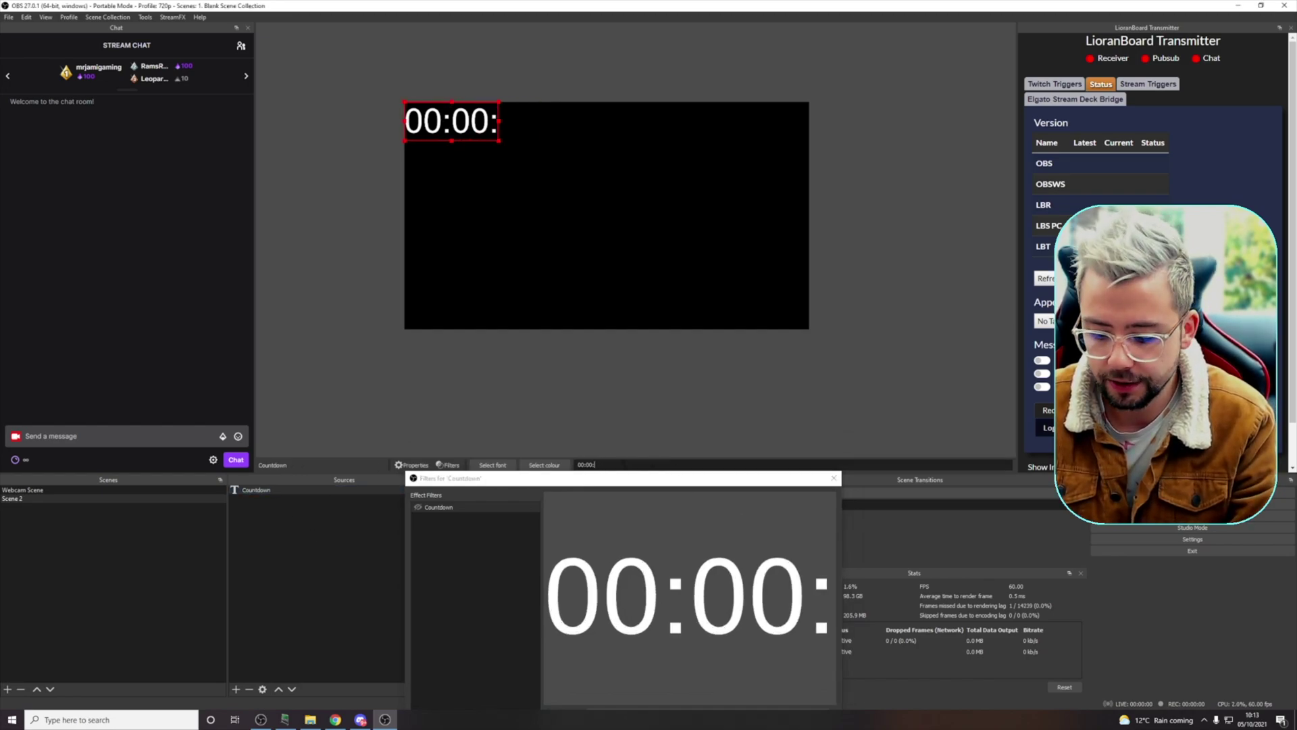
{"action": "type", "text": "00"}
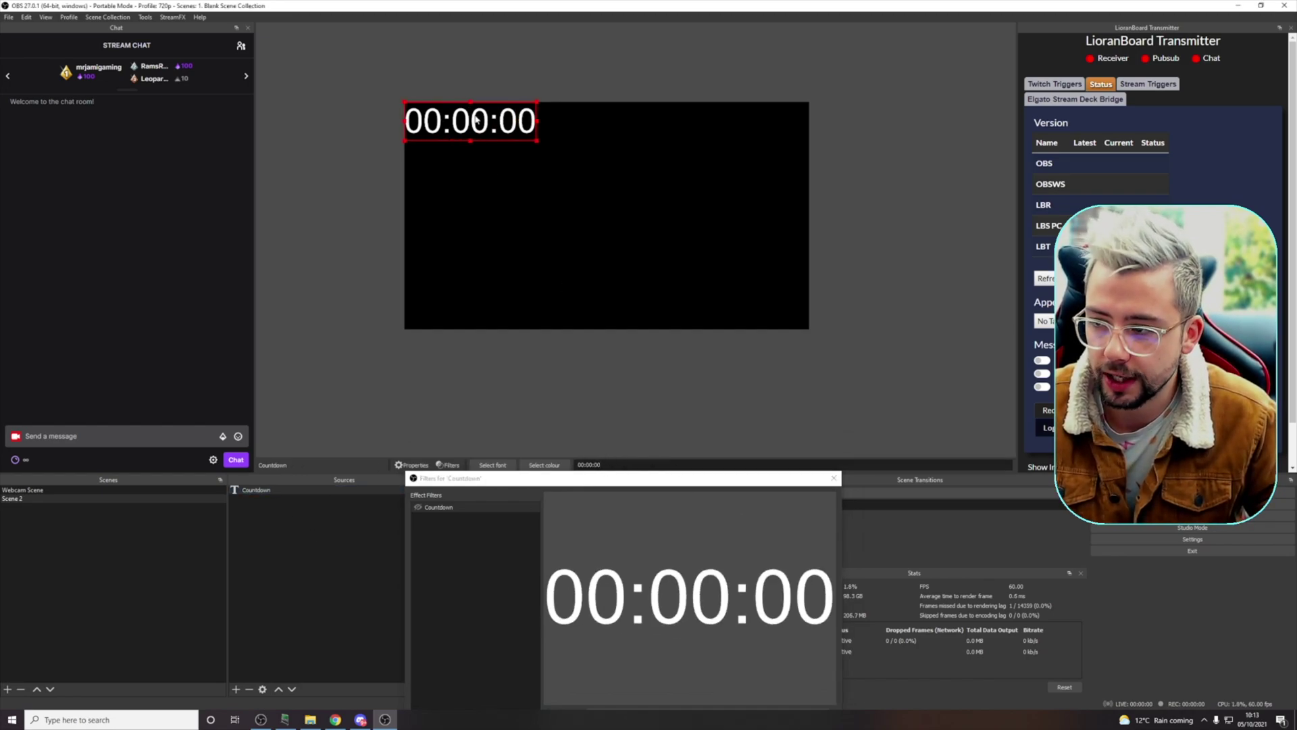
{"action": "left_click_drag", "start_coordinate": [579, 480], "coordinate": [604, 279]}
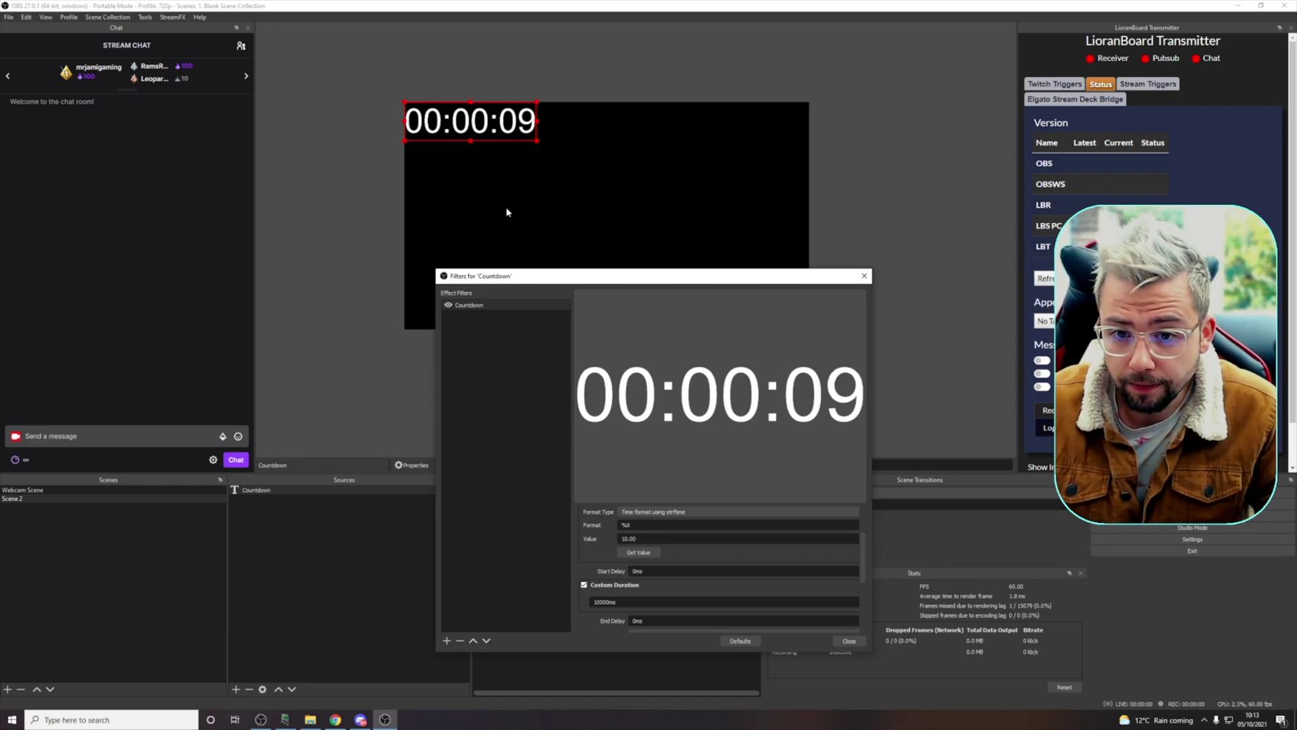
- Change the Countdown filter's Value from 10.00 to 0.00 and replay it to count down to 00:00:00
{"action": "left_click_drag", "start_coordinate": [637, 539], "coordinate": [606, 536]}
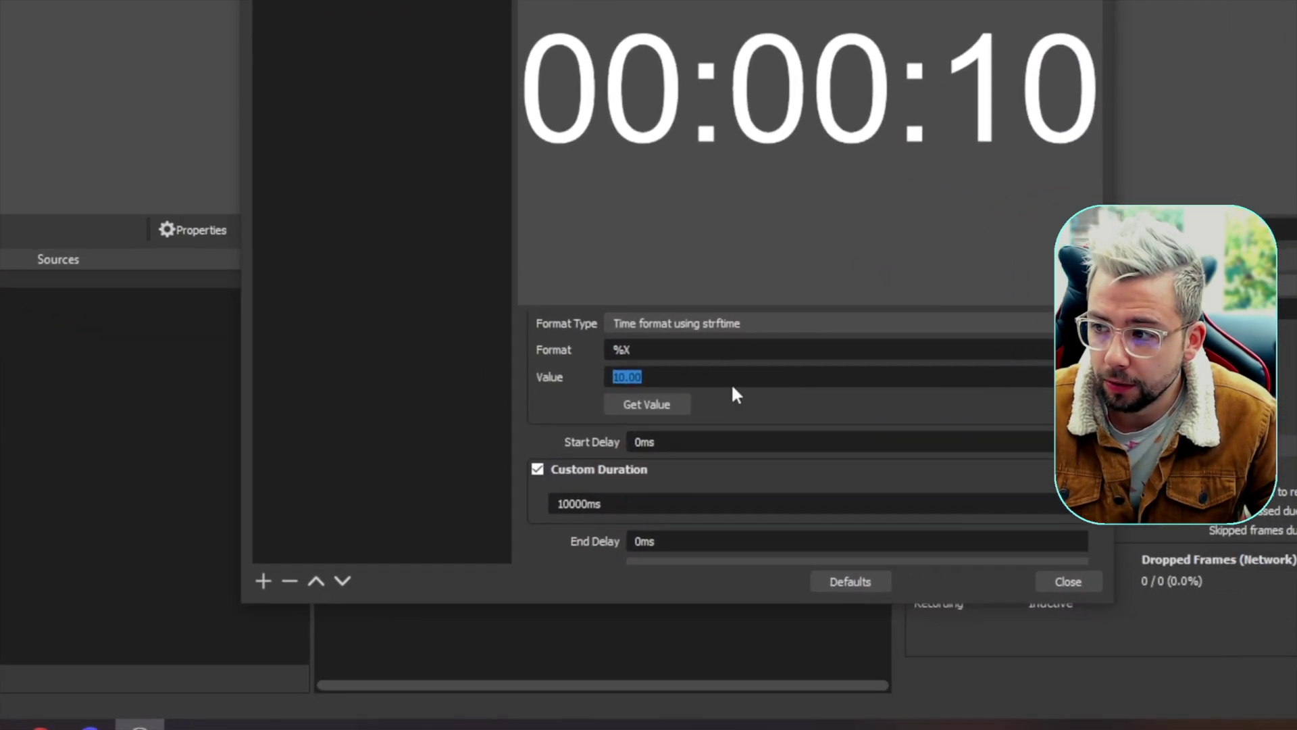
{"action": "type", "text": "0.00"}
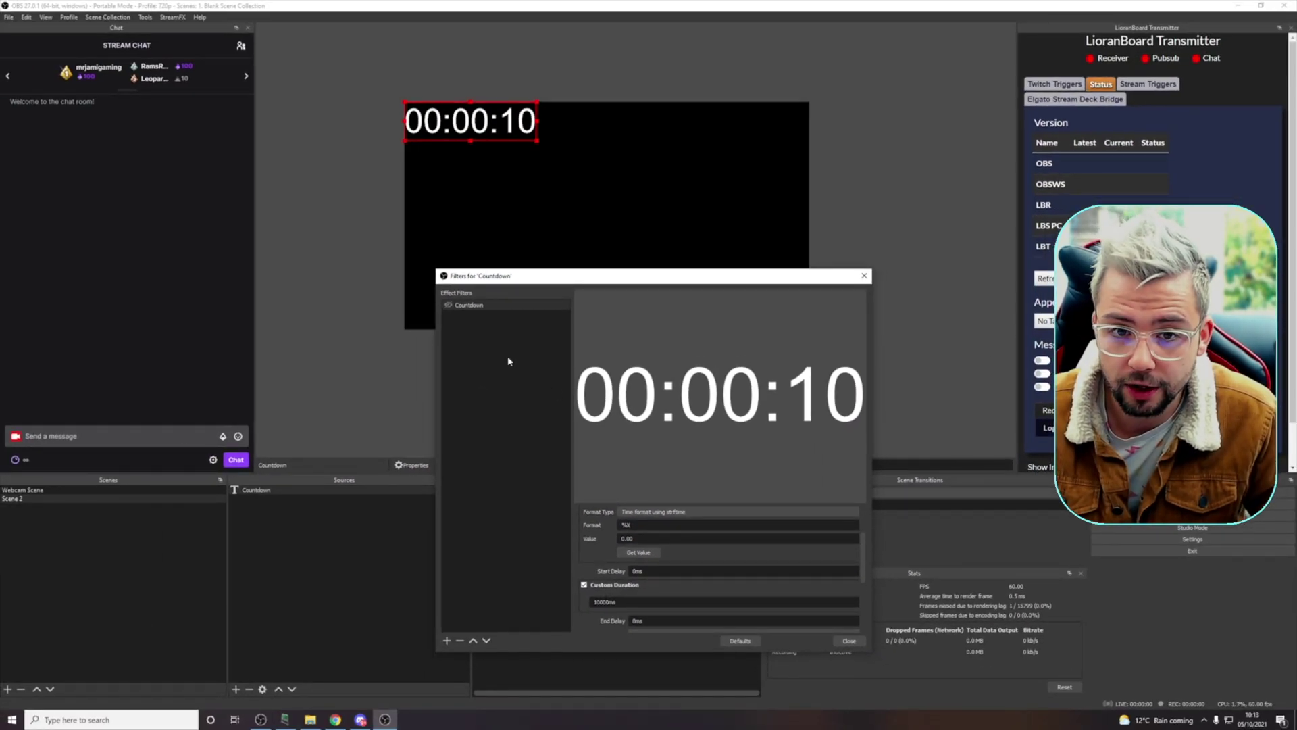
{"action": "left_click", "coordinate": [449, 306]}
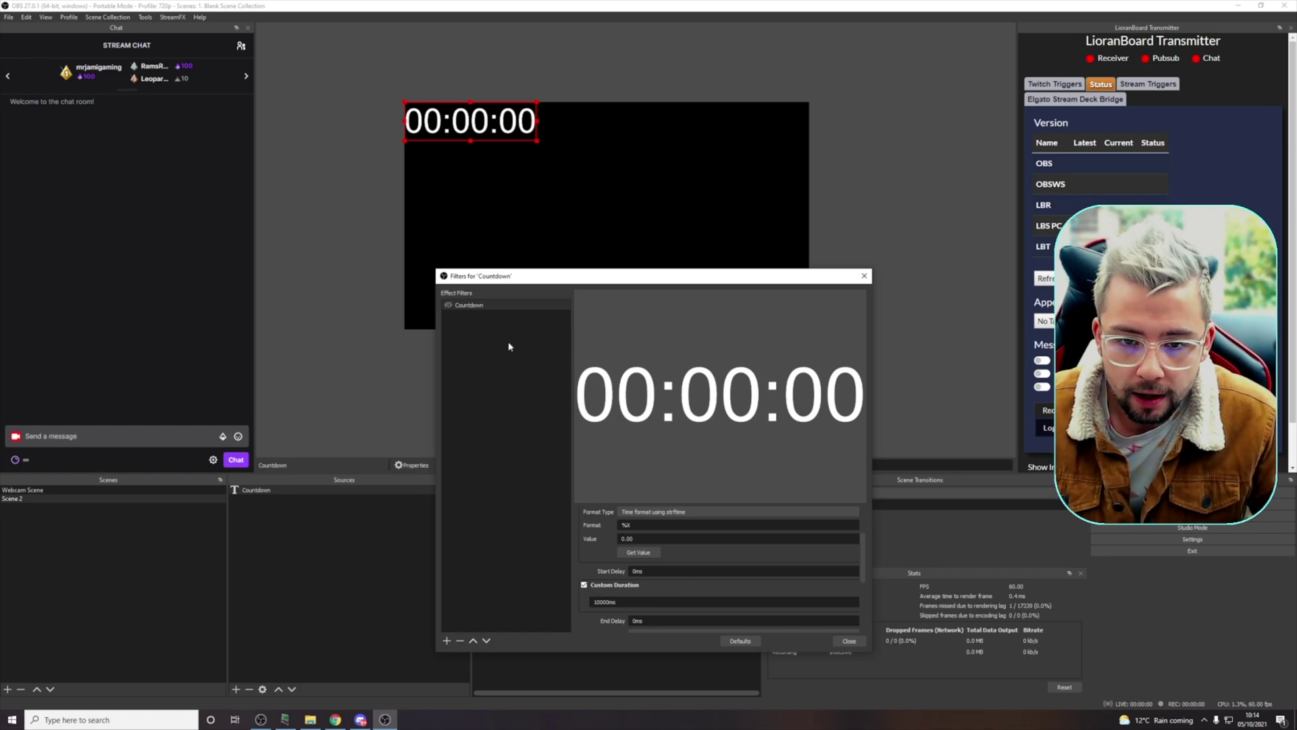
- Add a new Move Value filter named Start to the Countdown source
{"action": "right_click", "coordinate": [478, 322]}
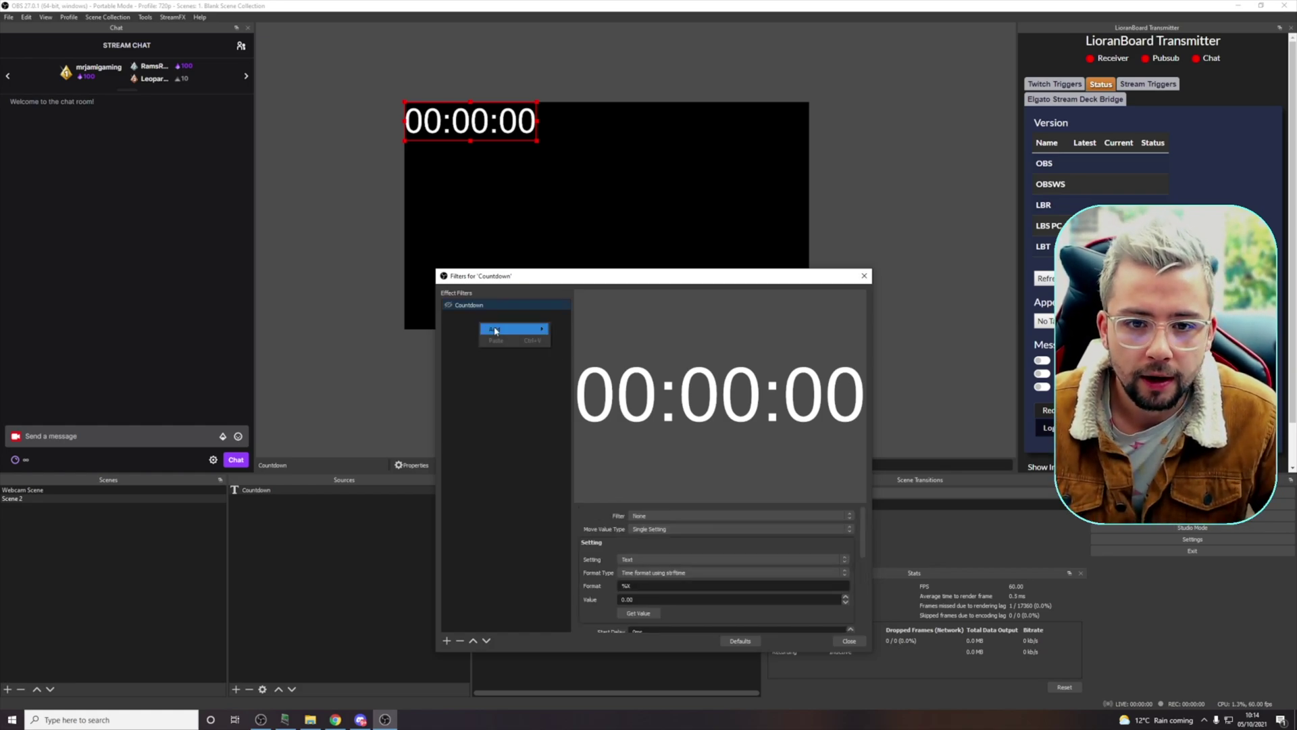
{"action": "mouse_move", "coordinate": [498, 332]}
{"action": "left_click", "coordinate": [581, 486]}
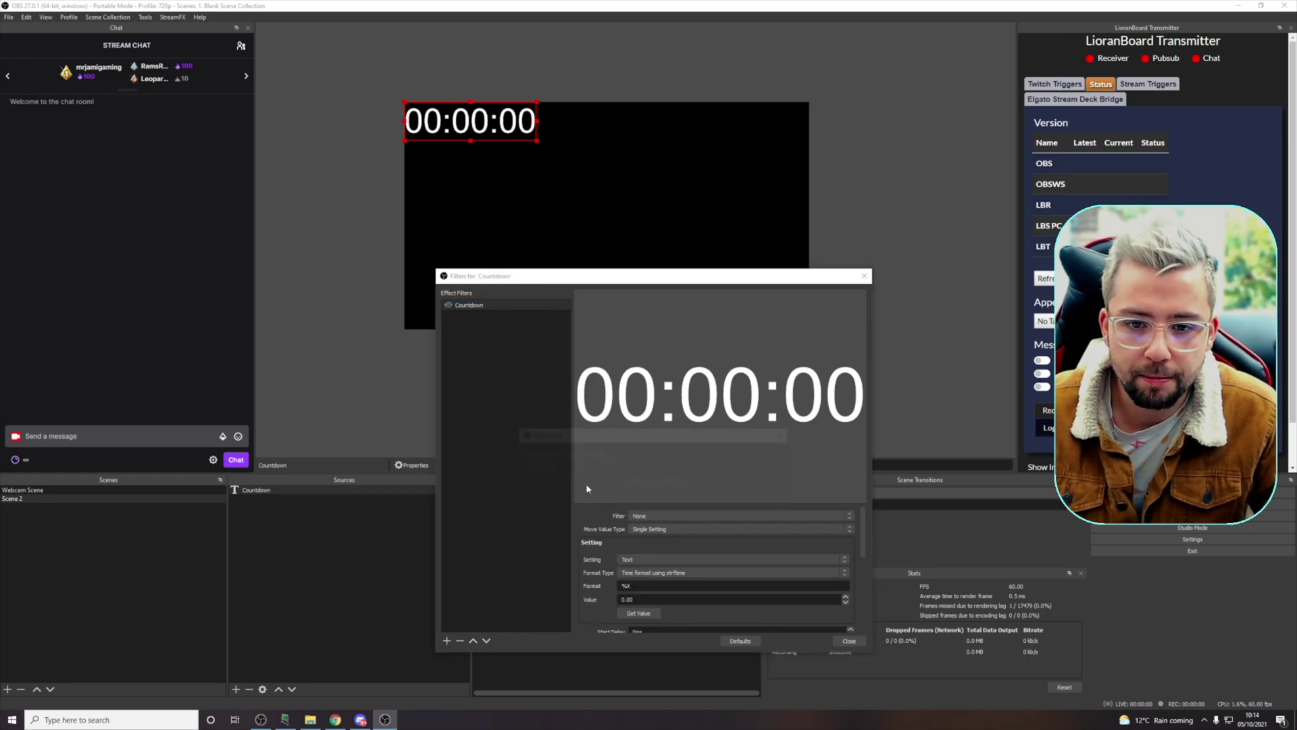
{"action": "type", "text": "Start"}
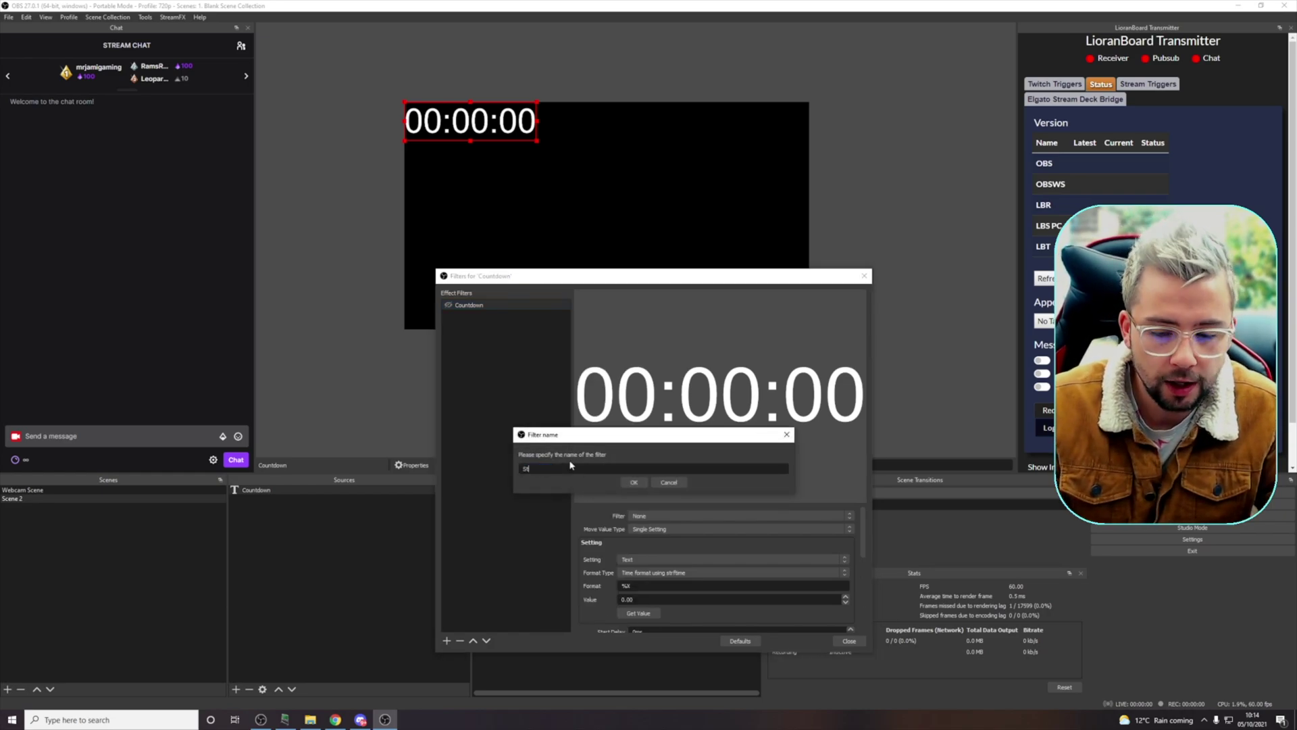
{"action": "left_click", "coordinate": [634, 482]}
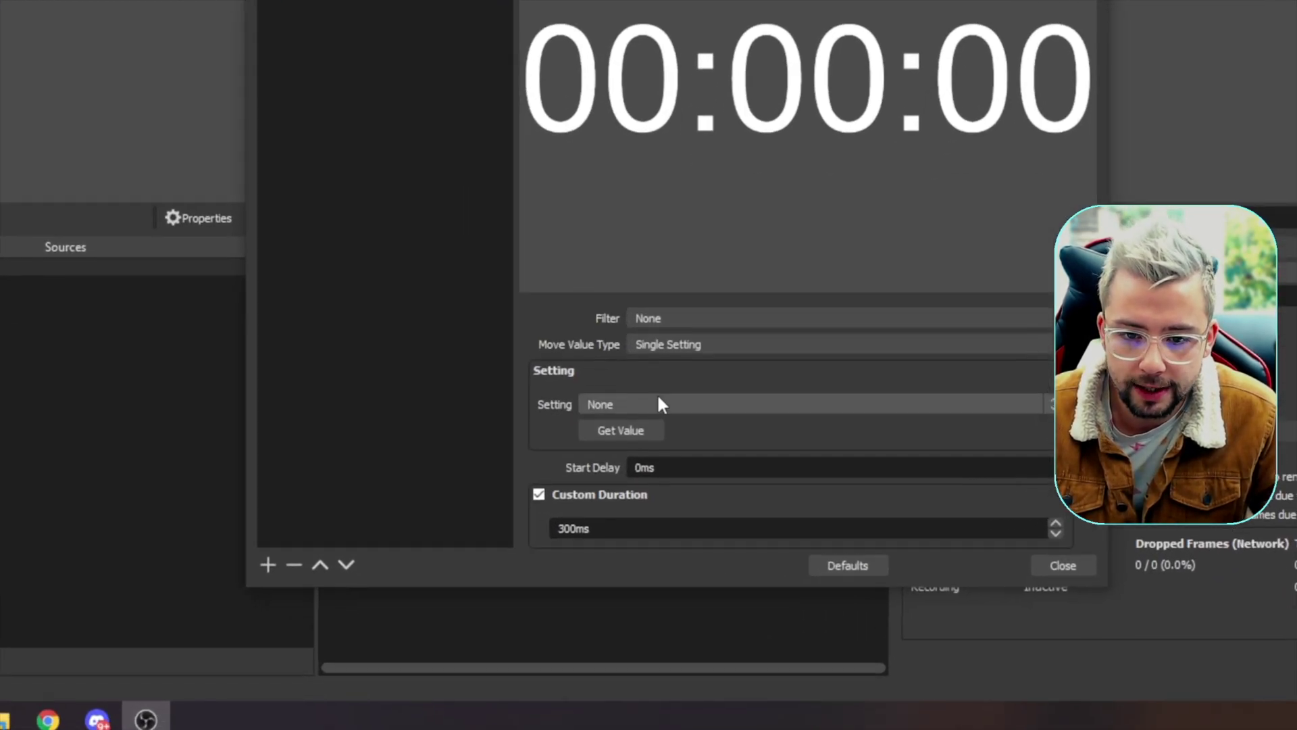
- Make the Start filter target the Text setting with strftime format %X
{"action": "left_click", "coordinate": [647, 559]}
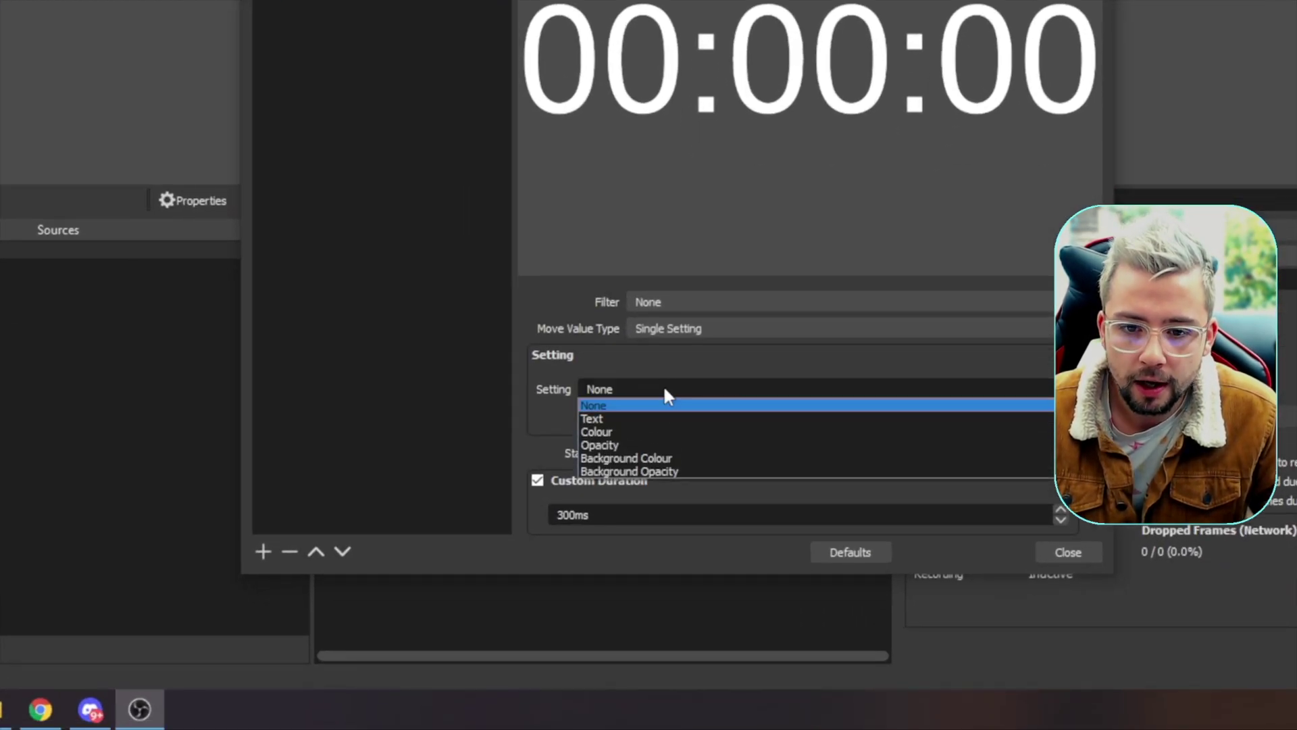
{"action": "left_click", "coordinate": [615, 419]}
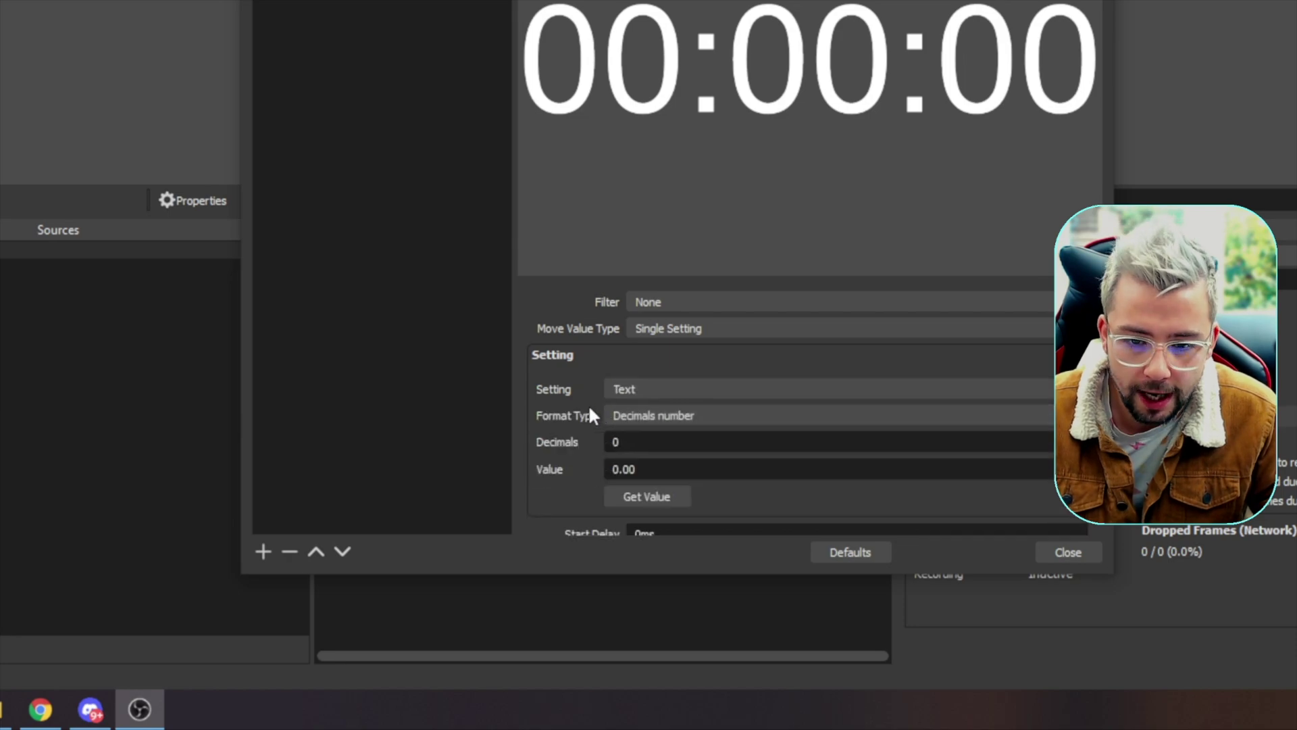
{"action": "left_click", "coordinate": [627, 418]}
{"action": "left_click", "coordinate": [650, 457]}
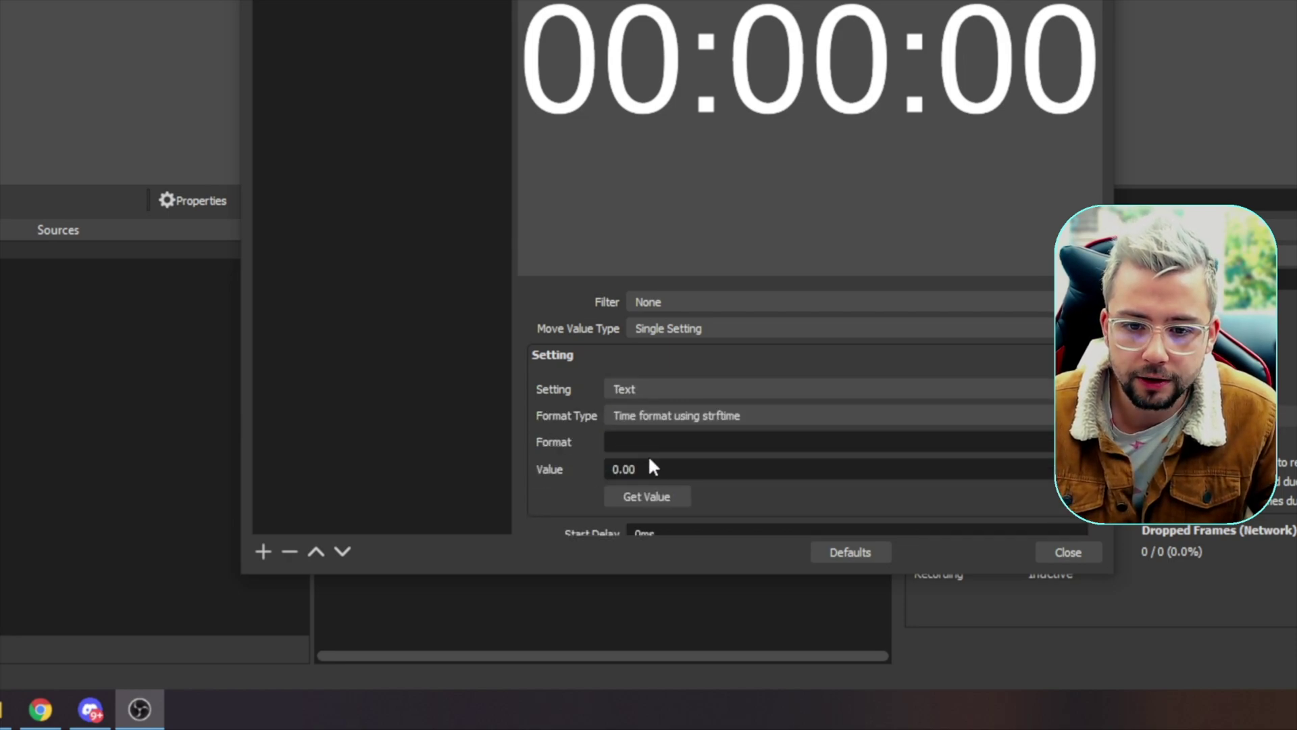
{"action": "scroll", "coordinate": [763, 353], "scroll_direction": "down", "scroll_amount": 3}
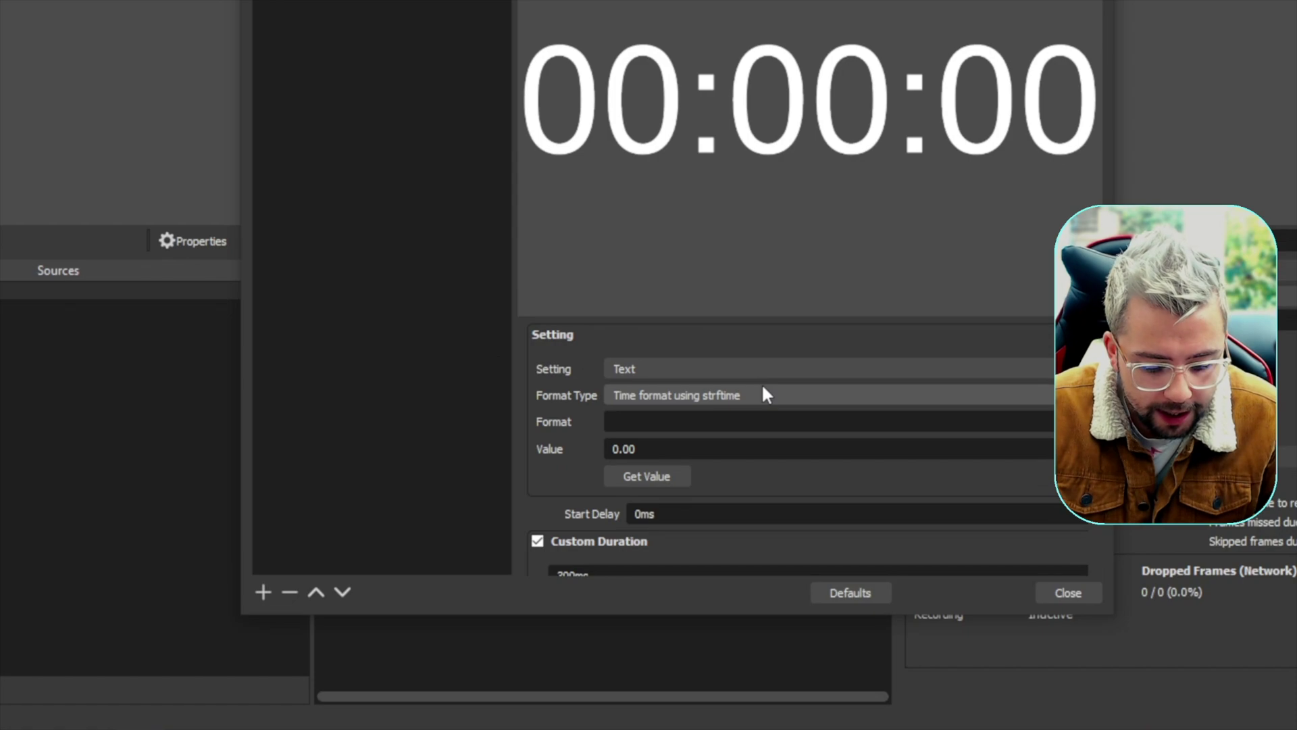
{"action": "type", "text": "%X"}
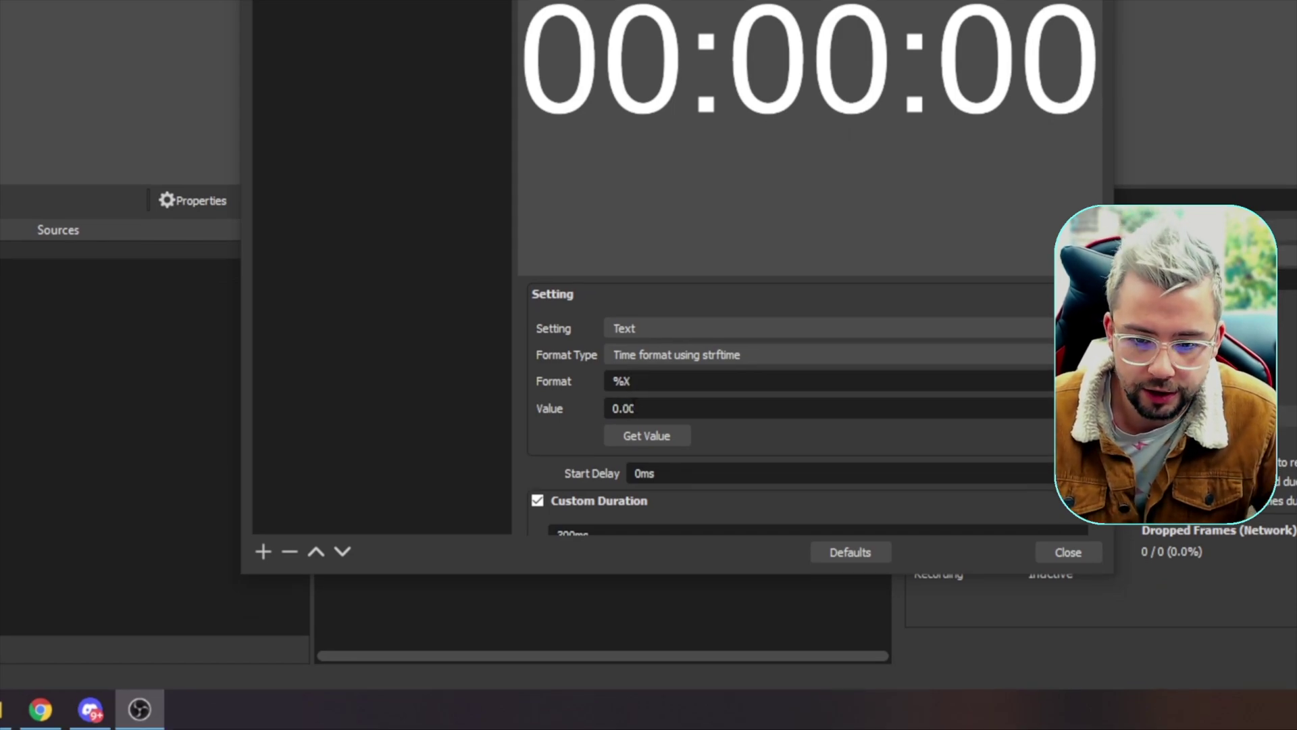
- Set the Start filter's Value to 600, Custom Duration to 10ms and Easing to No easing
{"action": "double_click", "coordinate": [642, 408]}
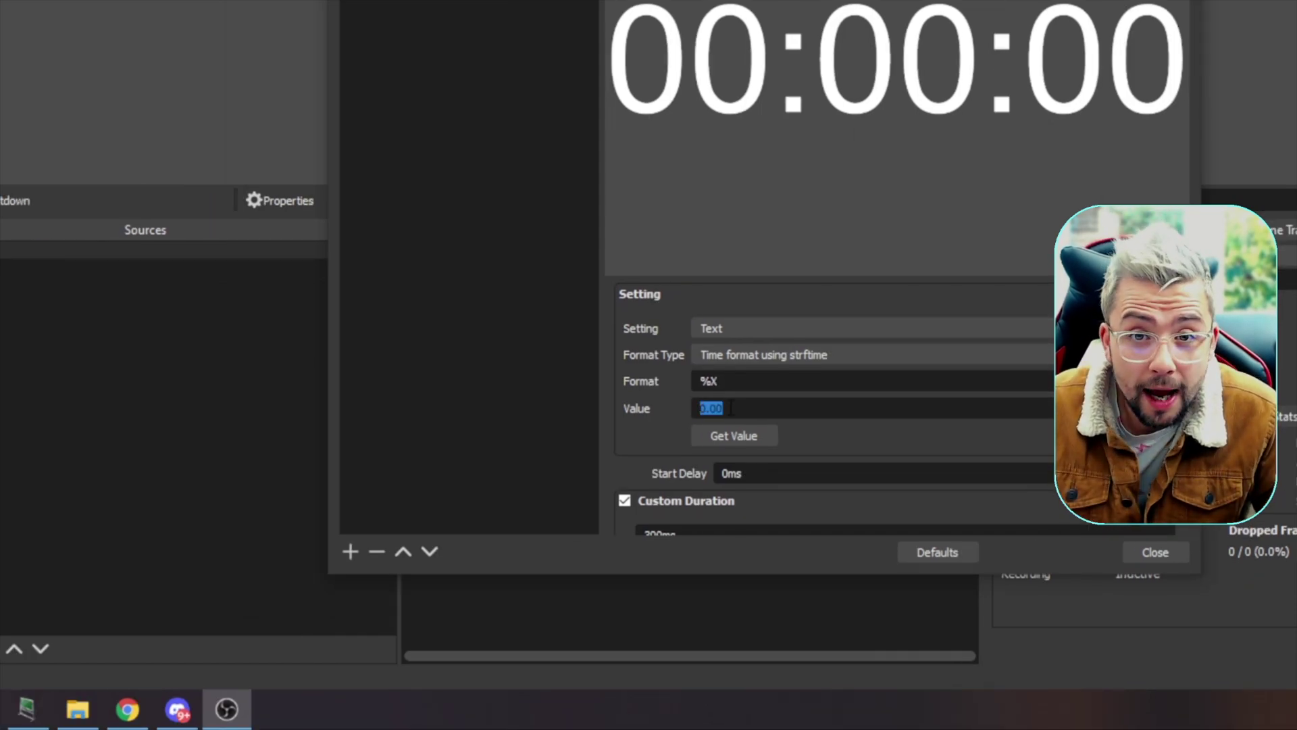
{"action": "type", "text": "600"}
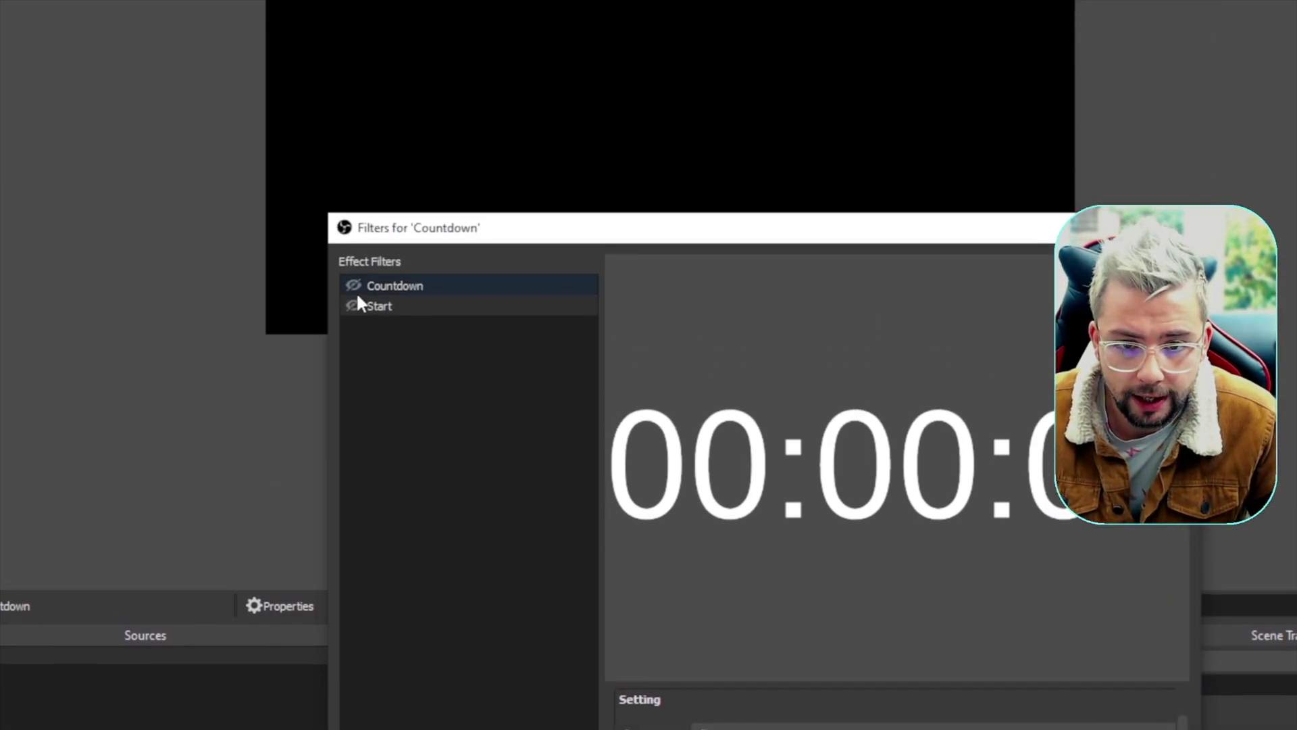
{"action": "left_click", "coordinate": [354, 349]}
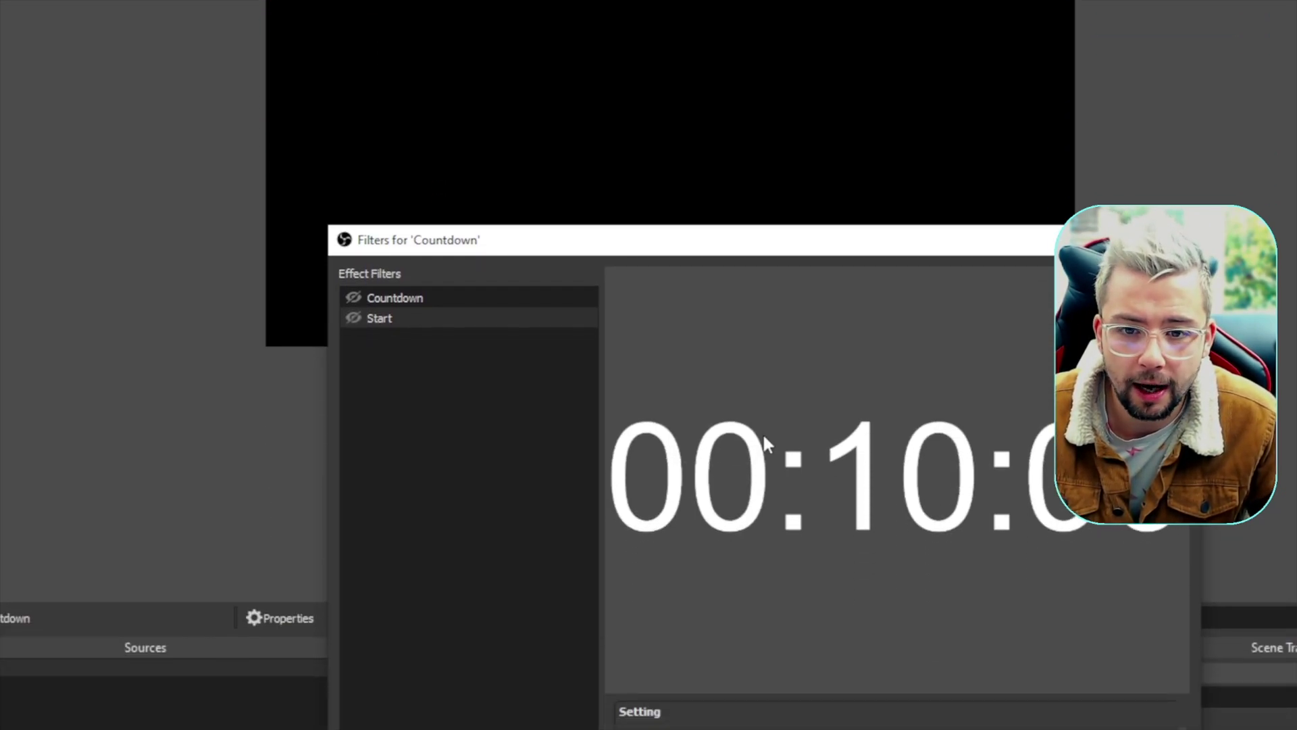
{"action": "scroll", "coordinate": [645, 499], "scroll_direction": "down", "scroll_amount": 3}
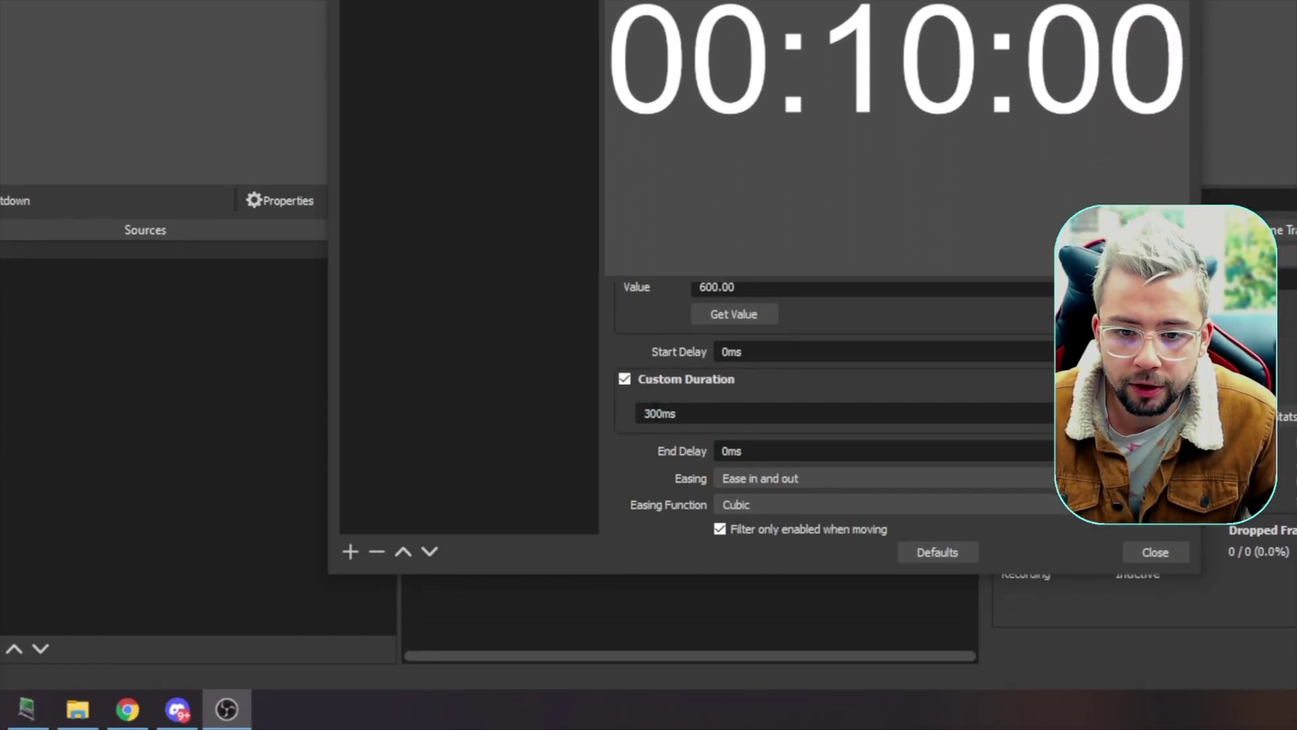
{"action": "double_click", "coordinate": [650, 413]}
{"action": "type", "text": "10"}
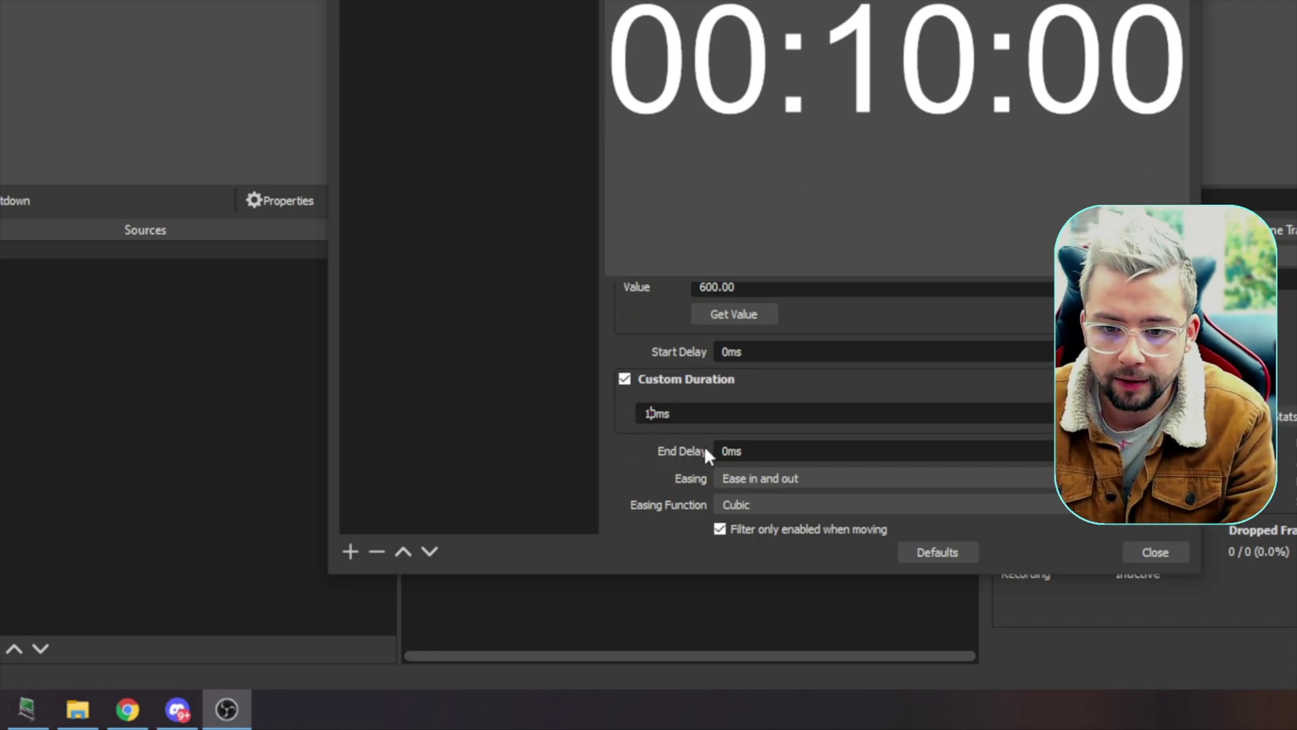
{"action": "left_click", "coordinate": [743, 477]}
{"action": "left_click", "coordinate": [755, 493]}
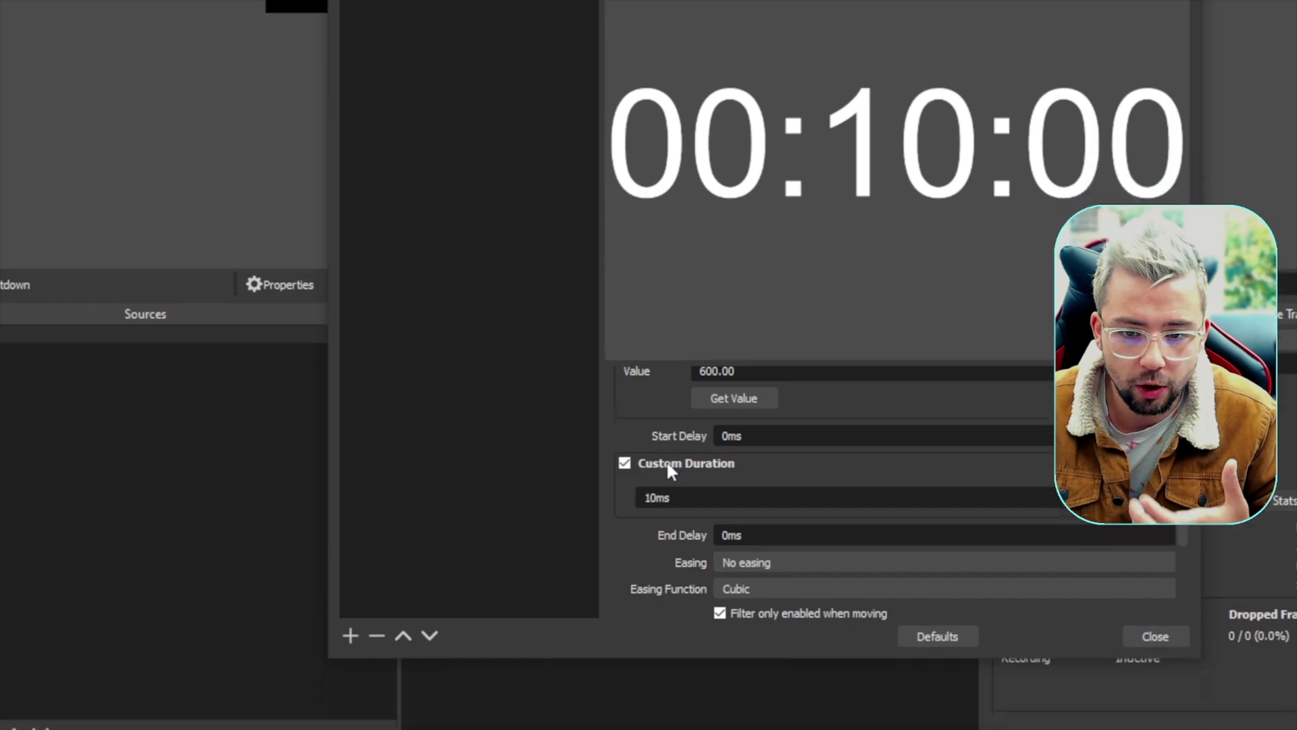
- Re-enter Start's Value as 600 and toggle the filter so the timer jumps to 00:10:00
{"action": "scroll", "coordinate": [666, 479], "scroll_direction": "up", "scroll_amount": 3}
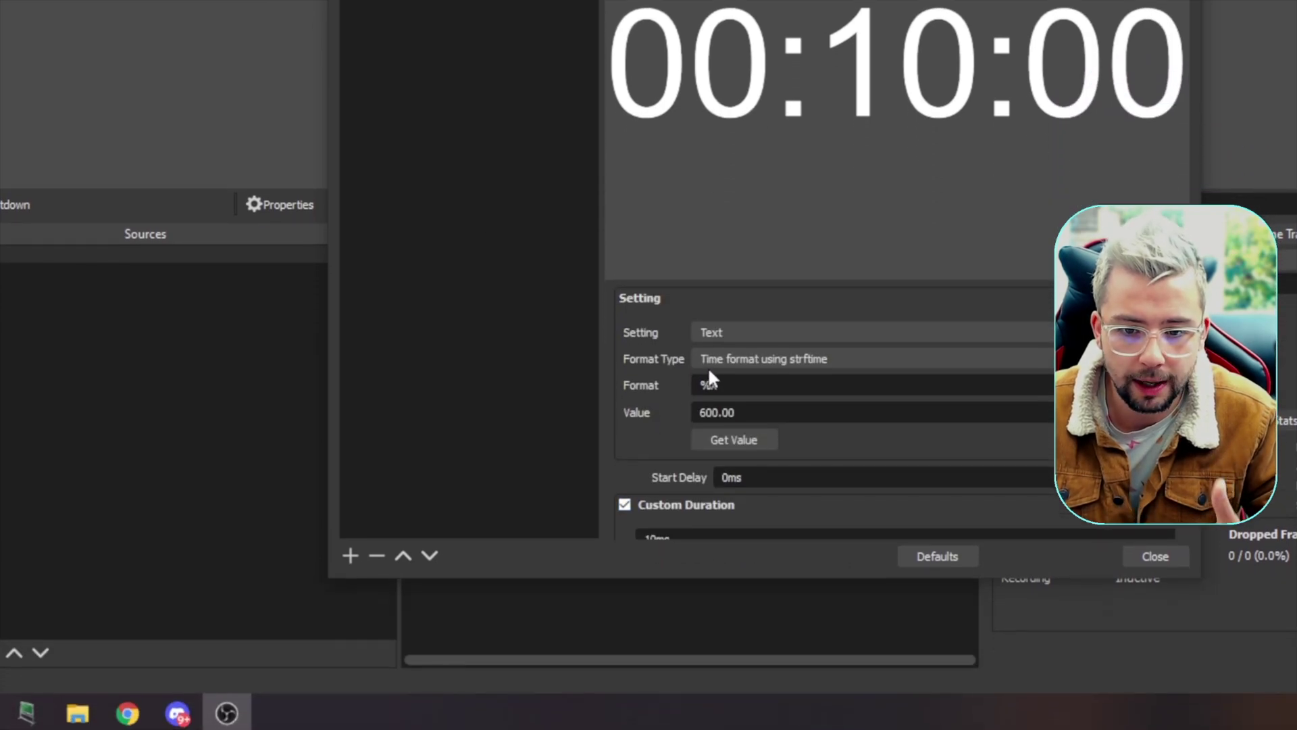
{"action": "left_click_drag", "start_coordinate": [737, 506], "coordinate": [662, 506]}
{"action": "left_click", "coordinate": [686, 433]}
{"action": "left_click", "coordinate": [744, 430]}
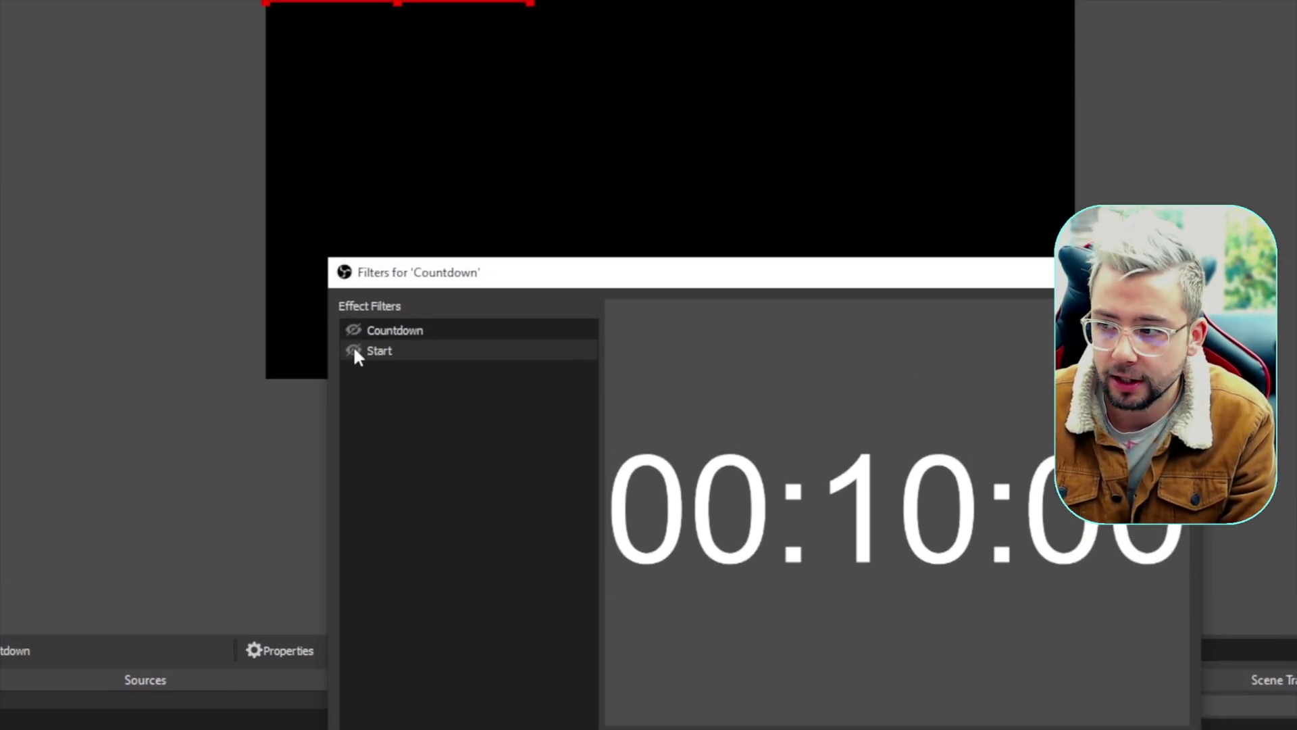
{"action": "left_click", "coordinate": [354, 350]}
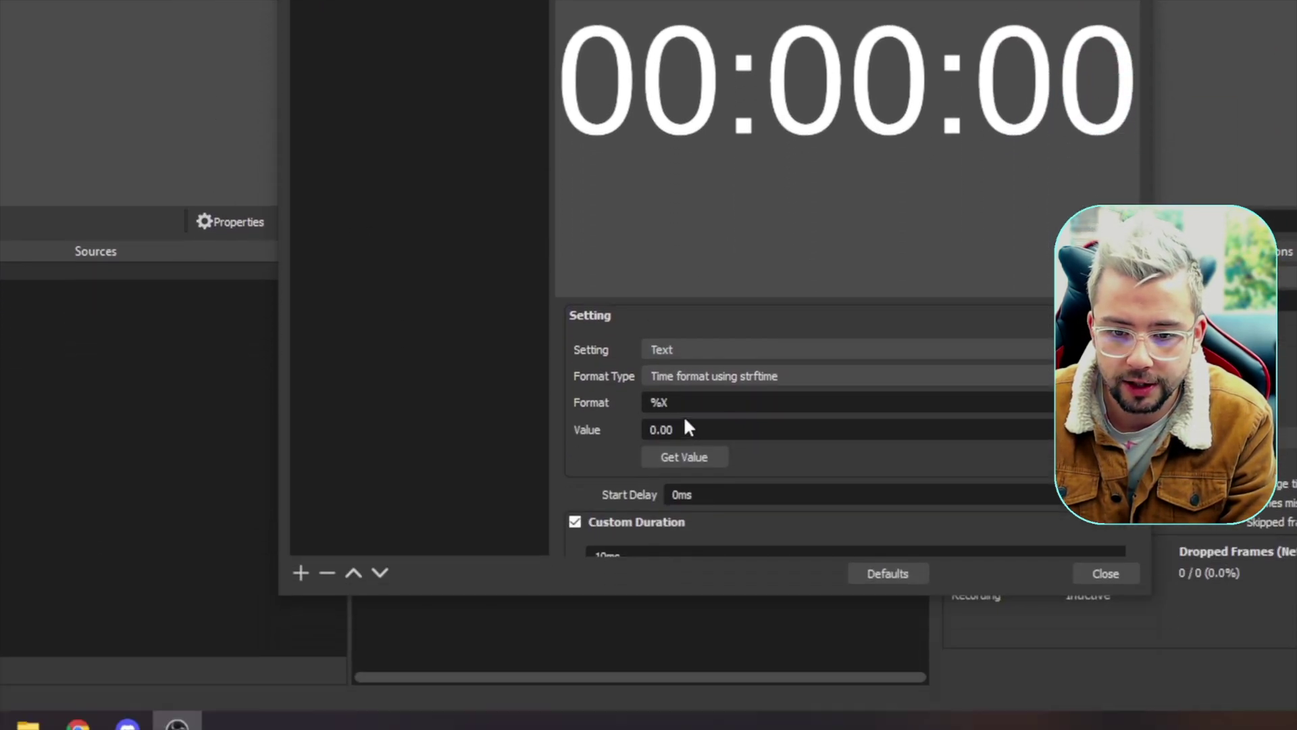
{"action": "double_click", "coordinate": [683, 426]}
{"action": "type", "text": "600"}
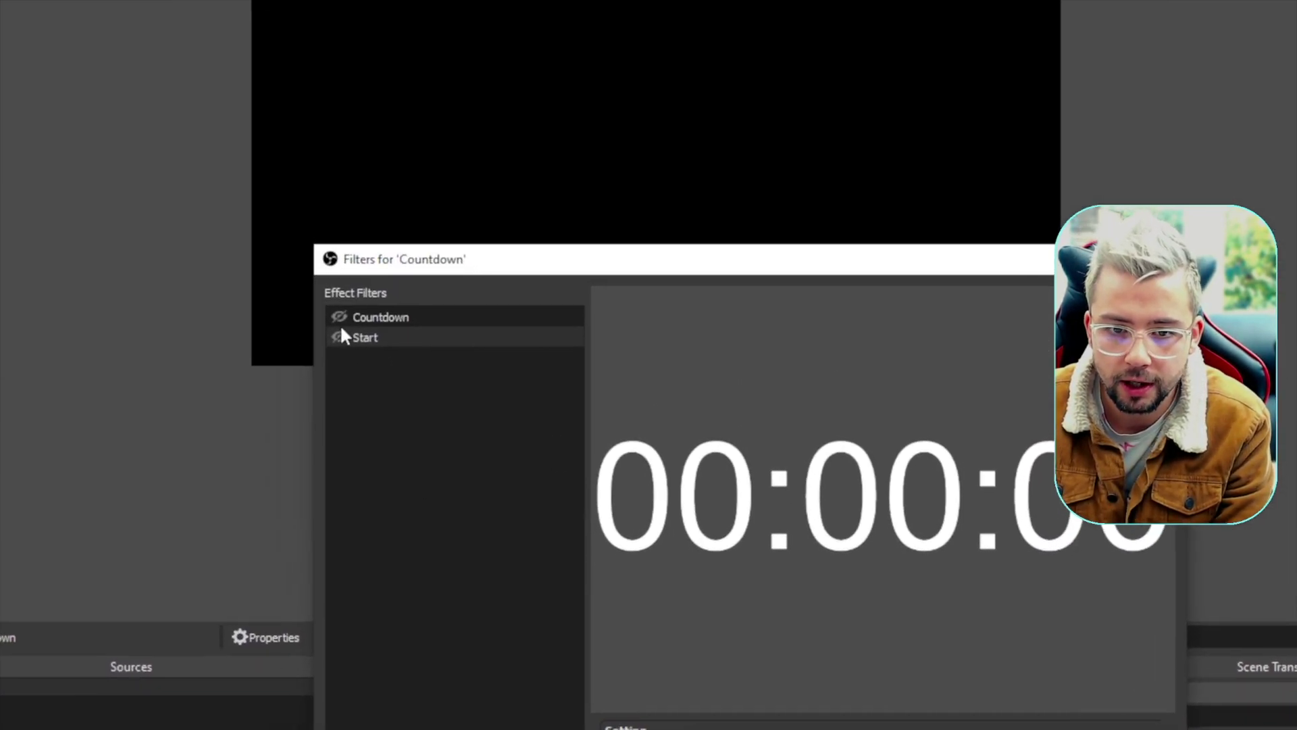
{"action": "left_click", "coordinate": [305, 0]}
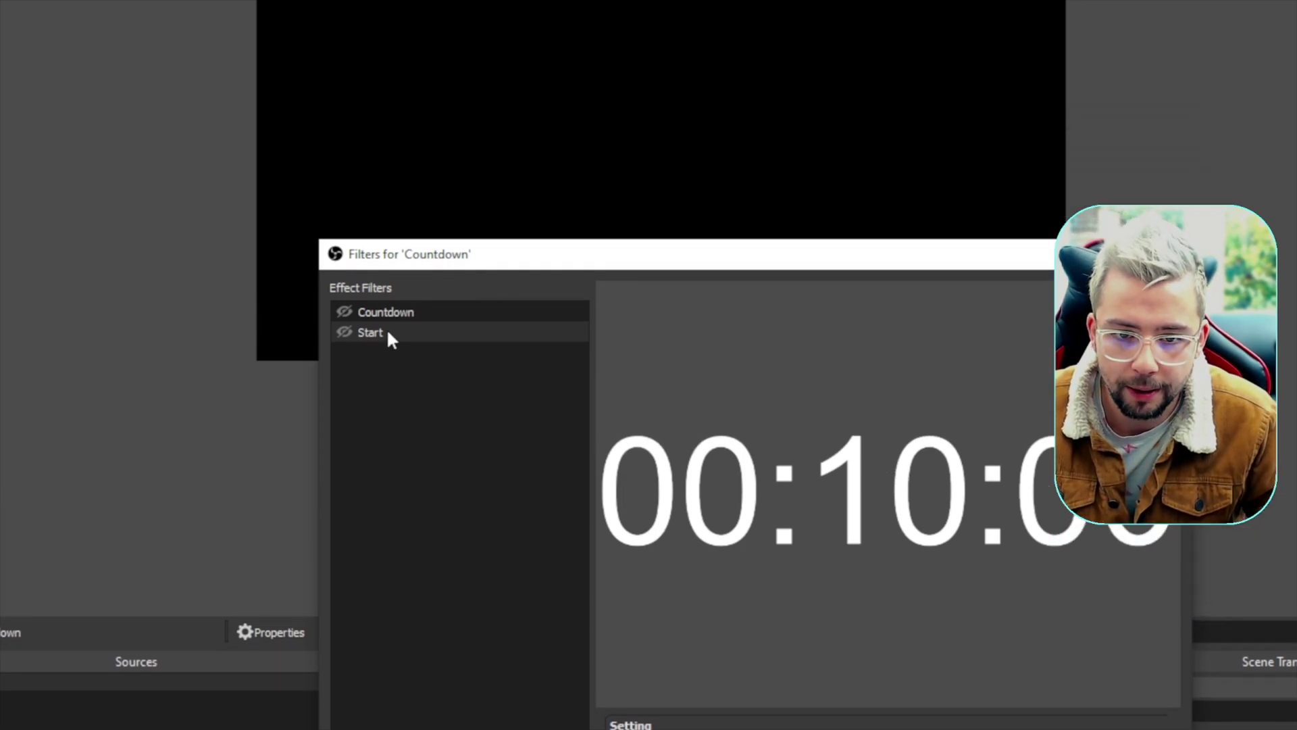
{"action": "left_click", "coordinate": [381, 333]}
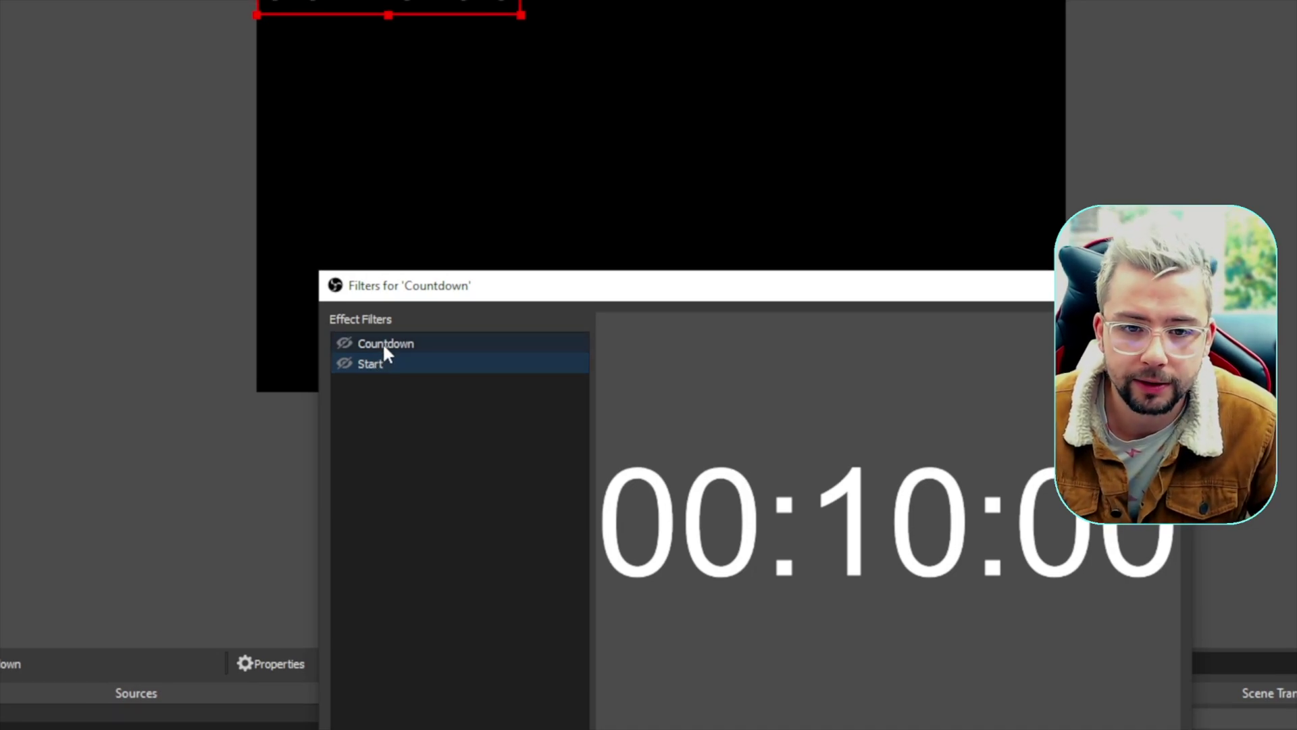
- Change the Countdown filter's Custom Duration from 10000ms to 600000ms
{"action": "left_click", "coordinate": [383, 346]}
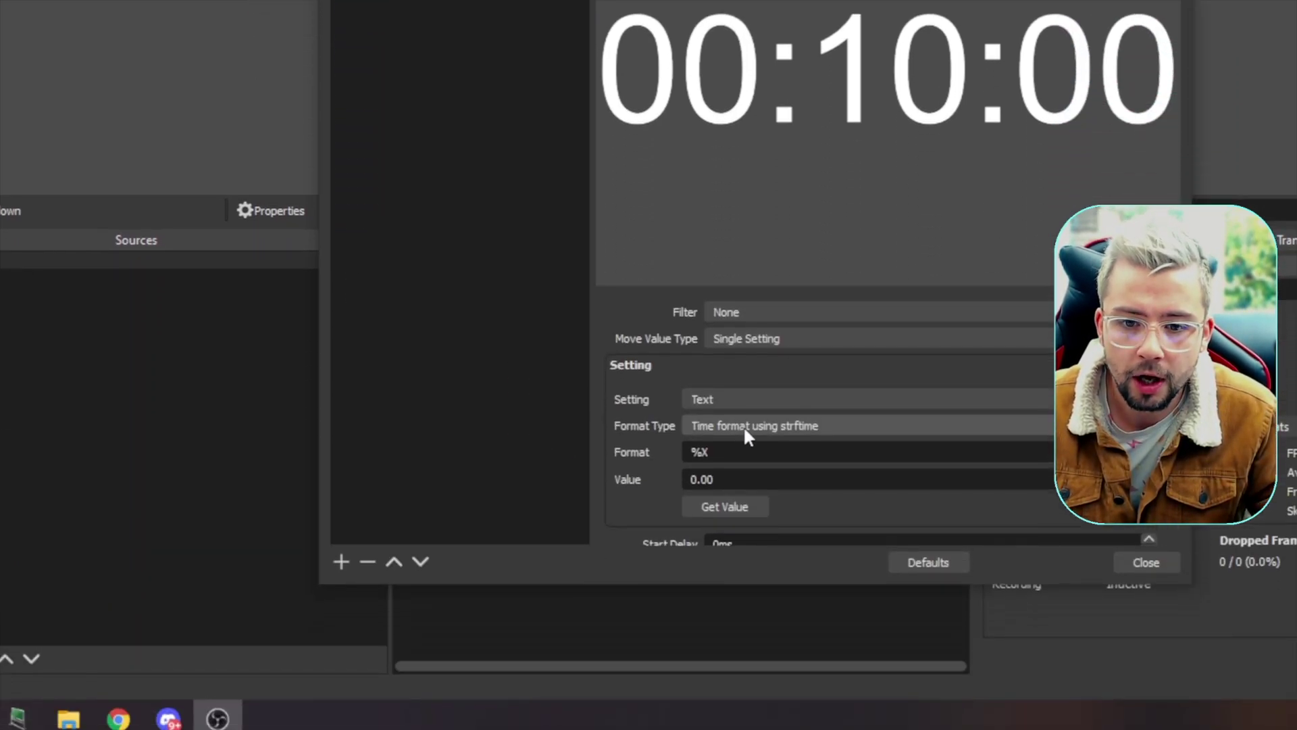
{"action": "scroll", "coordinate": [623, 441], "scroll_direction": "down", "scroll_amount": 2}
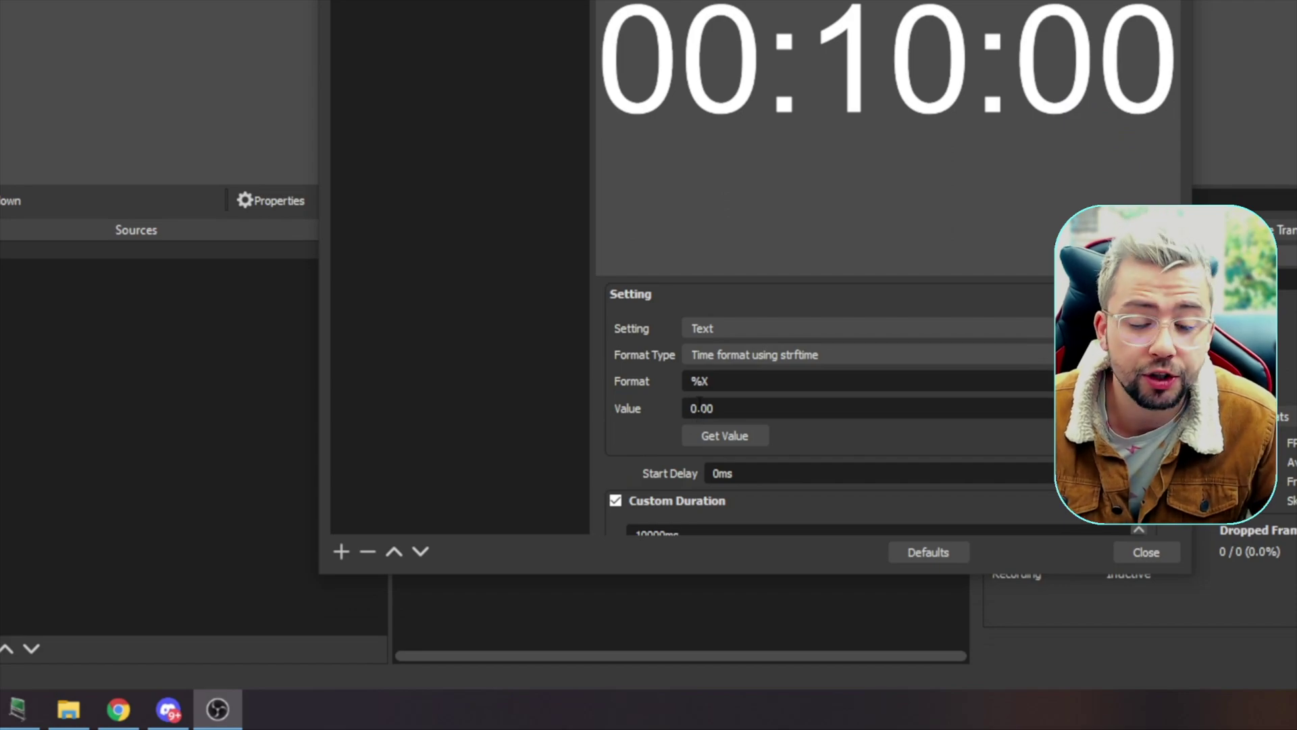
{"action": "double_click", "coordinate": [695, 407]}
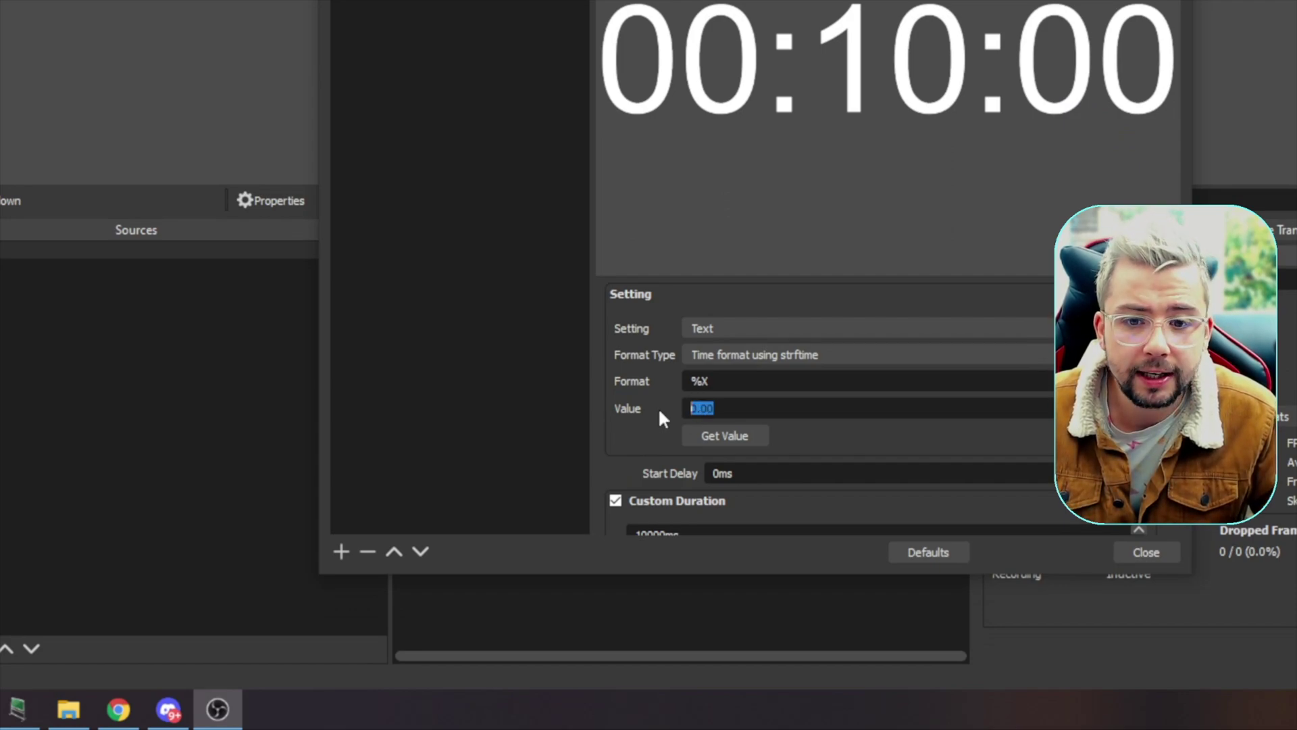
{"action": "scroll", "coordinate": [659, 411], "scroll_direction": "down", "scroll_amount": 2}
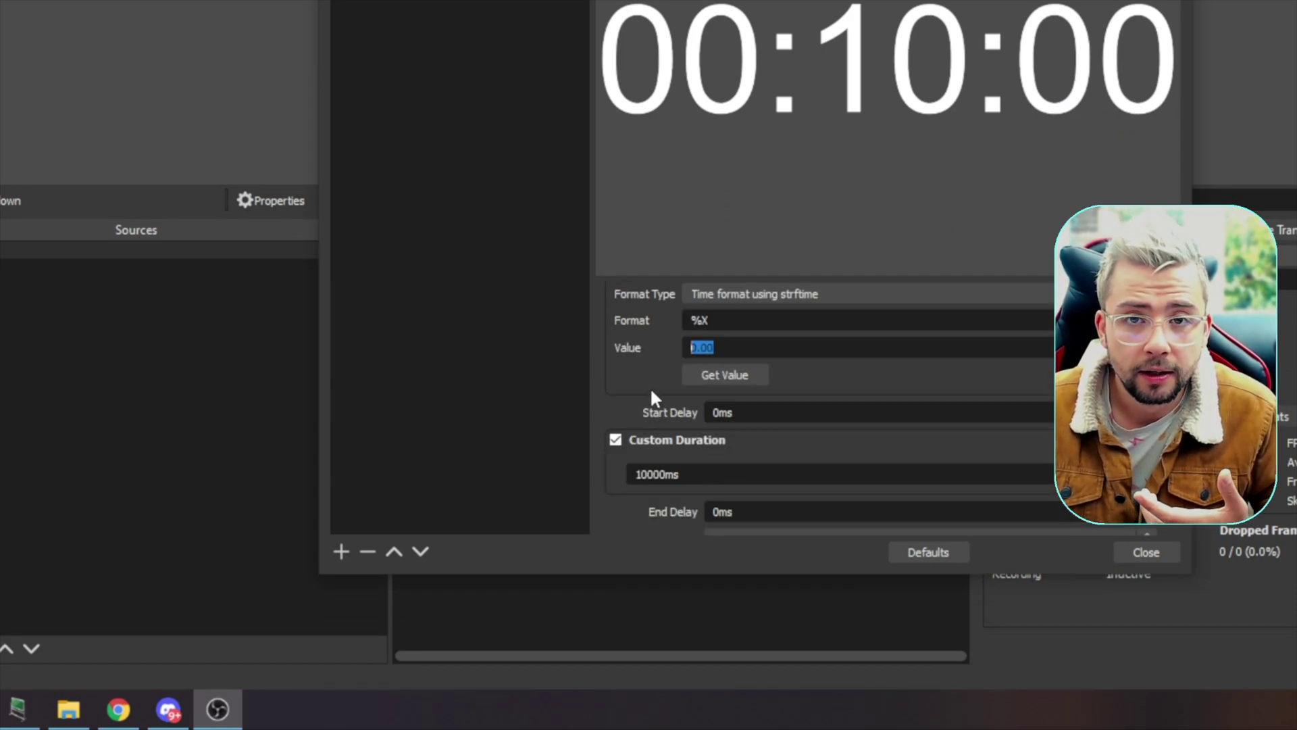
{"action": "scroll", "coordinate": [652, 397], "scroll_direction": "down", "scroll_amount": 2}
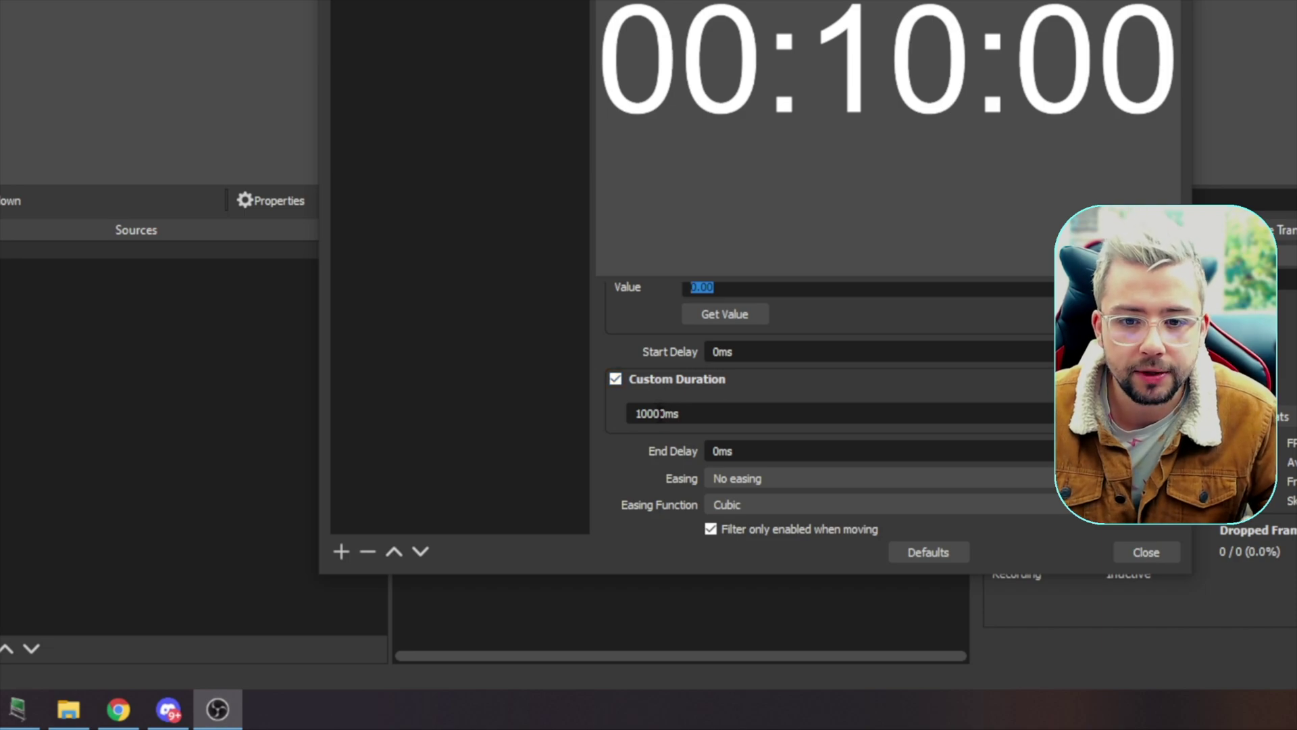
{"action": "left_click", "coordinate": [648, 413]}
{"action": "key", "text": "BackSpace"}
{"action": "key", "text": "BackSpace"}
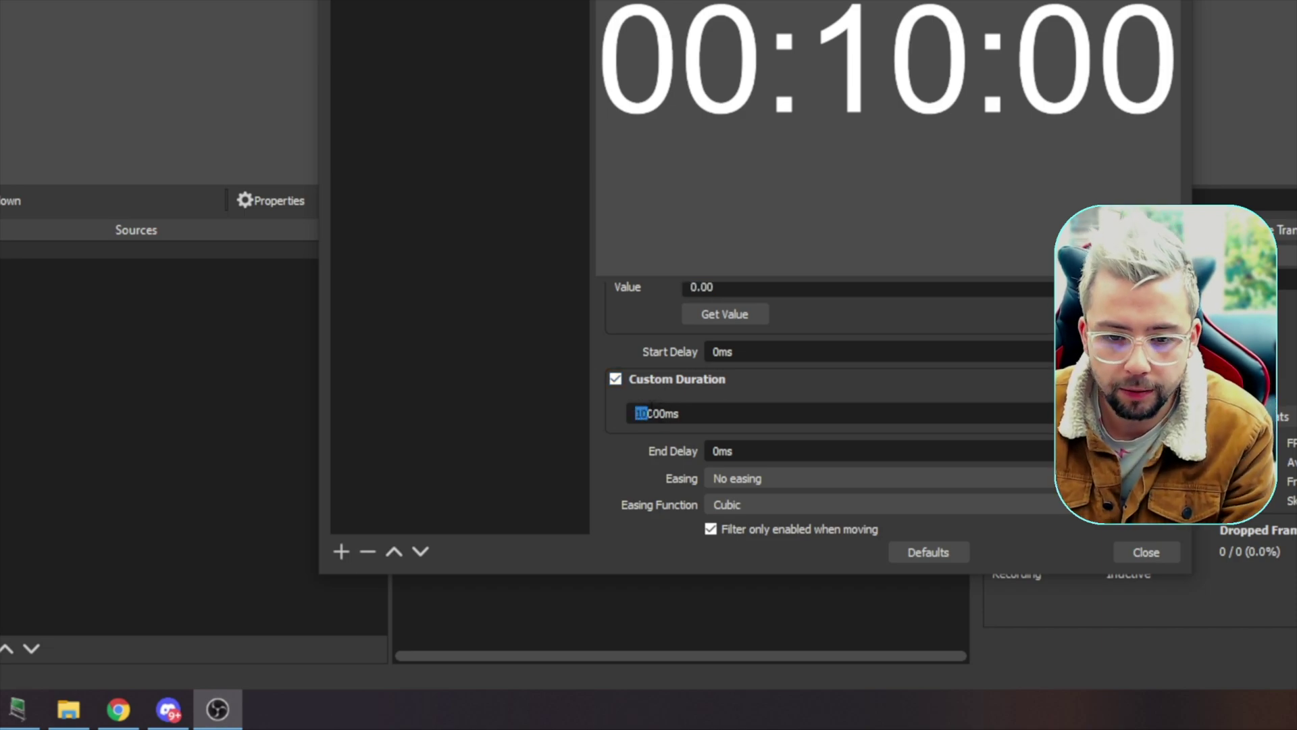
{"action": "type", "text": "6"}
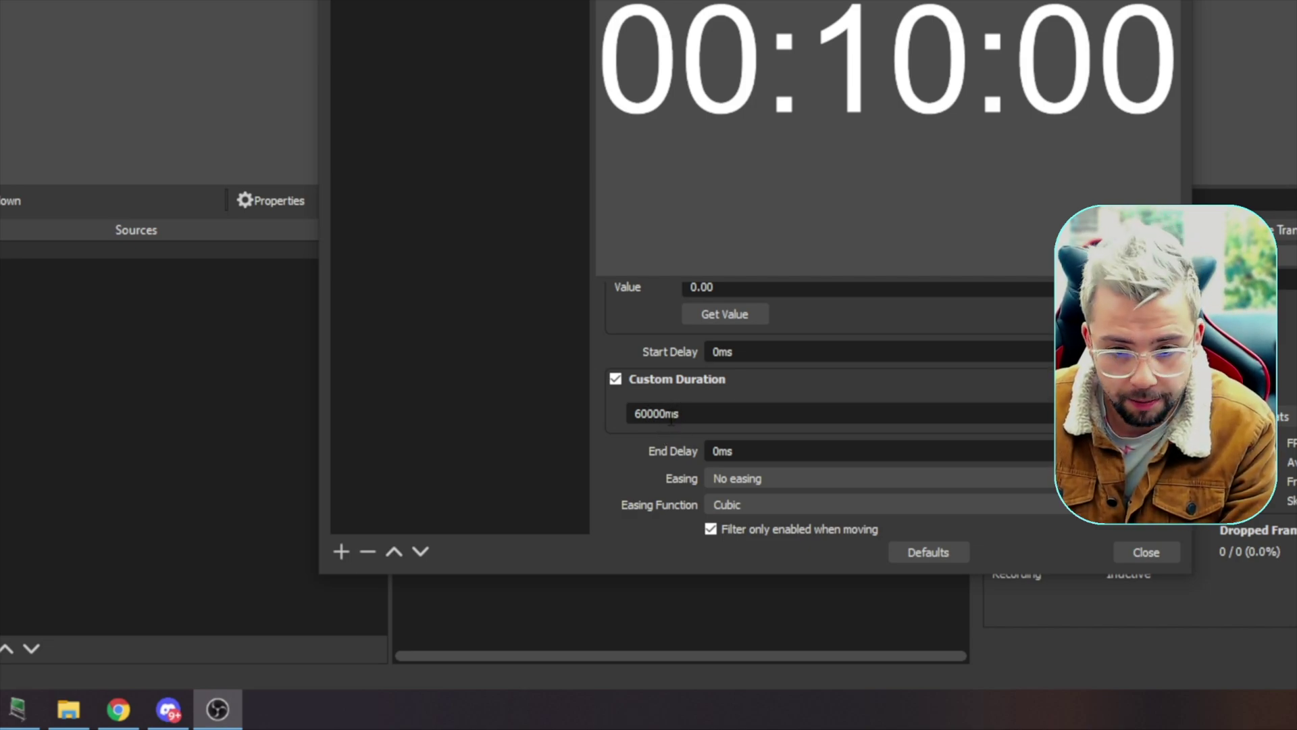
{"action": "type", "text": "00"}
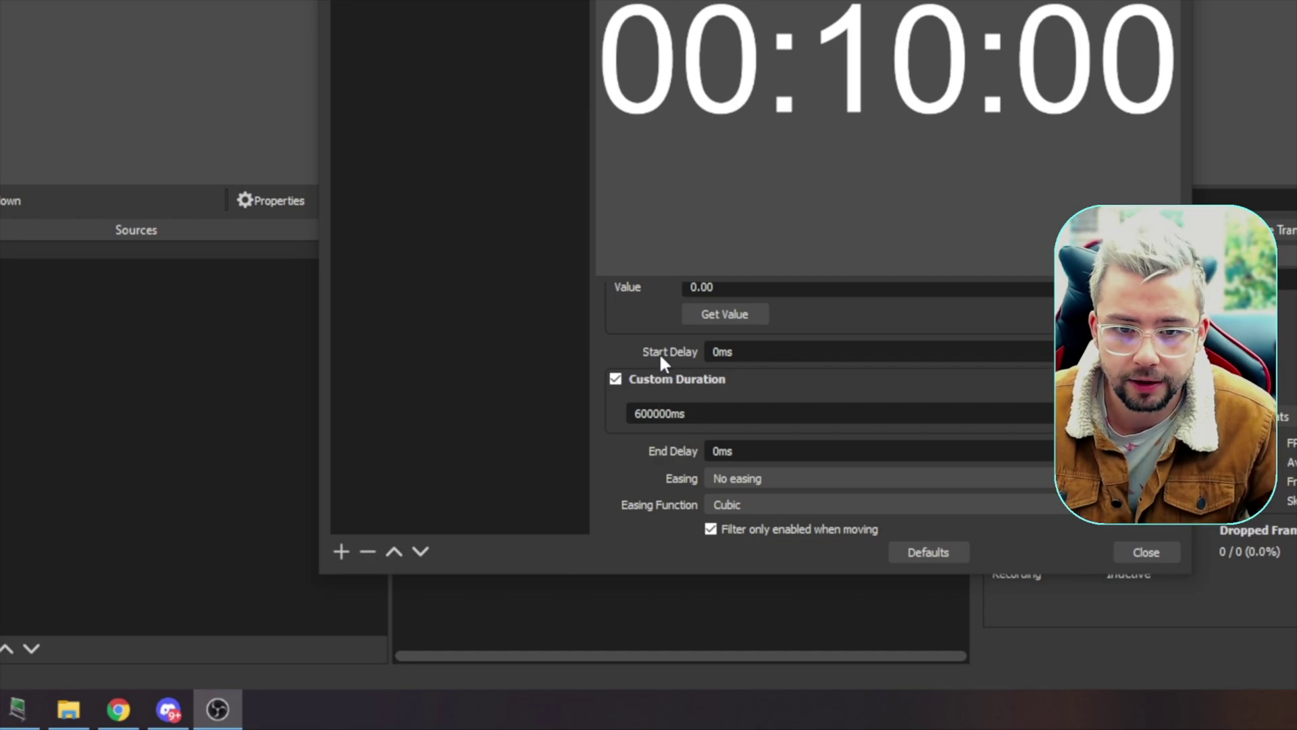
- Give the Start filter an End Delay of 1000ms
{"action": "scroll", "coordinate": [659, 352], "scroll_direction": "up", "scroll_amount": 4}
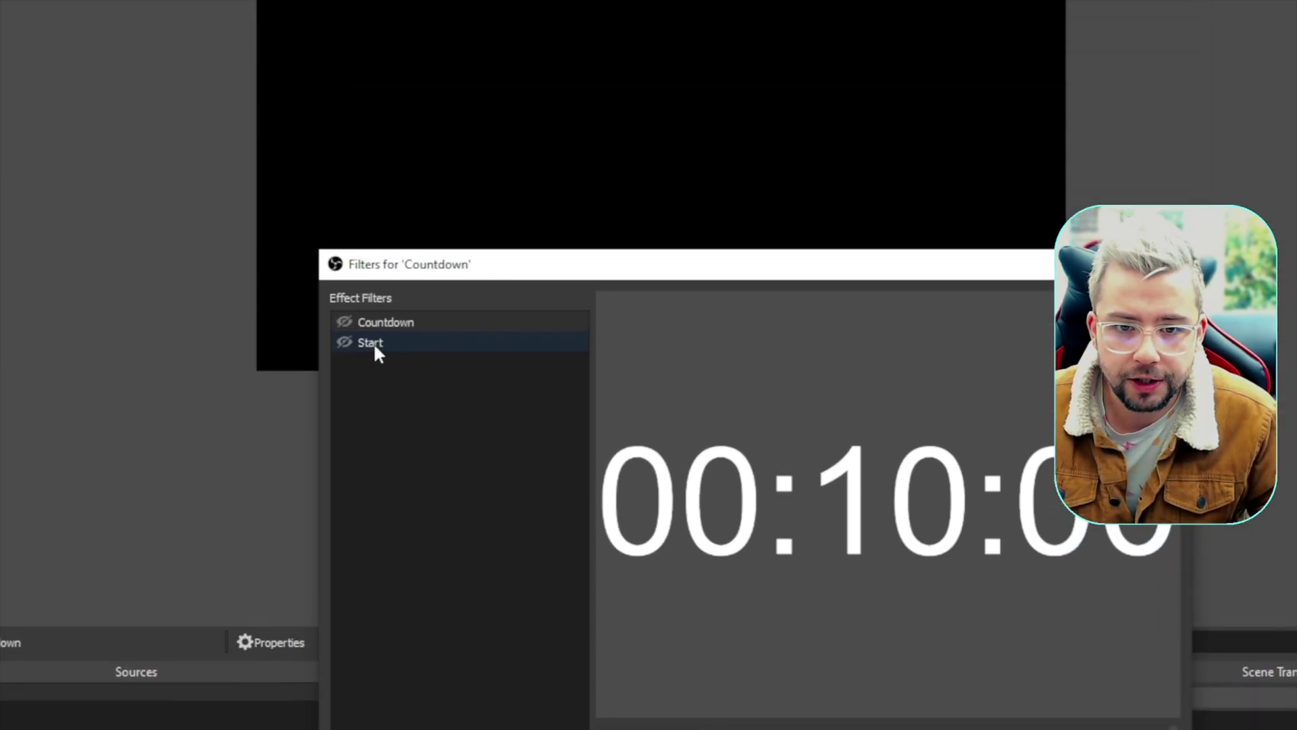
{"action": "left_click", "coordinate": [371, 342]}
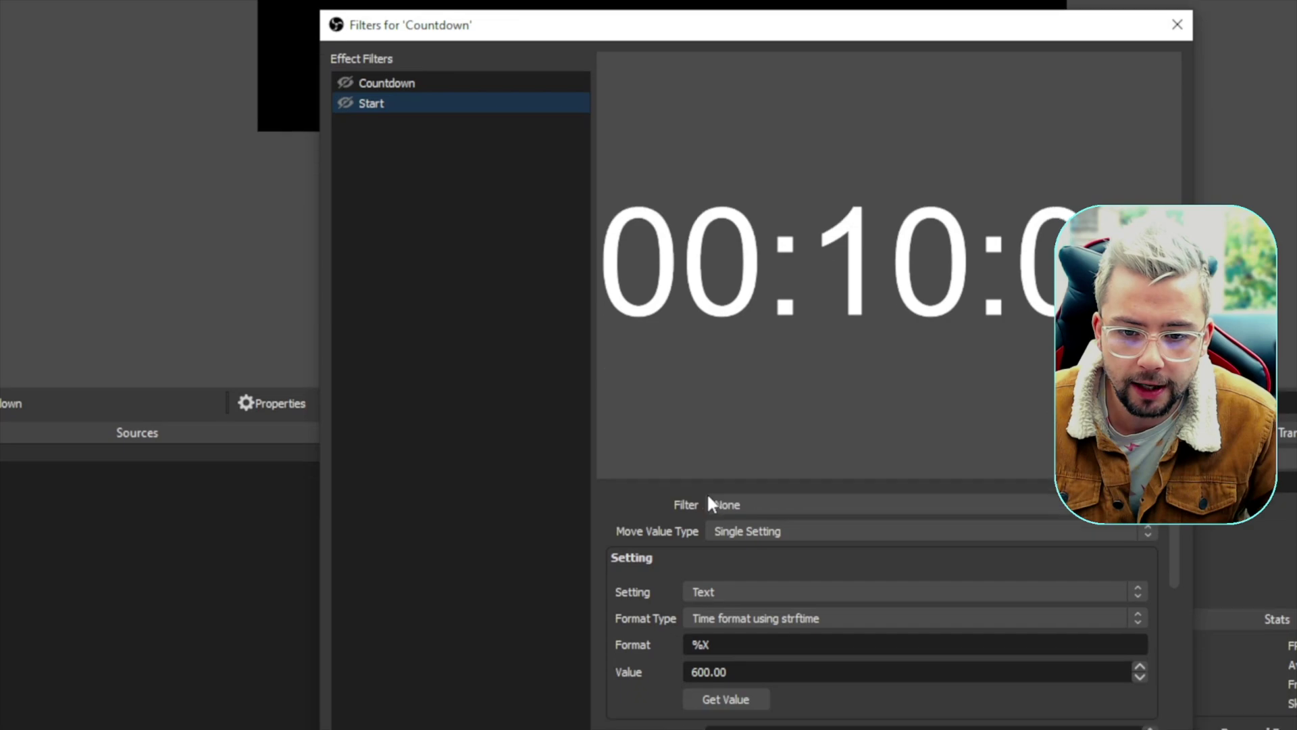
{"action": "scroll", "coordinate": [669, 405], "scroll_direction": "down", "scroll_amount": 5}
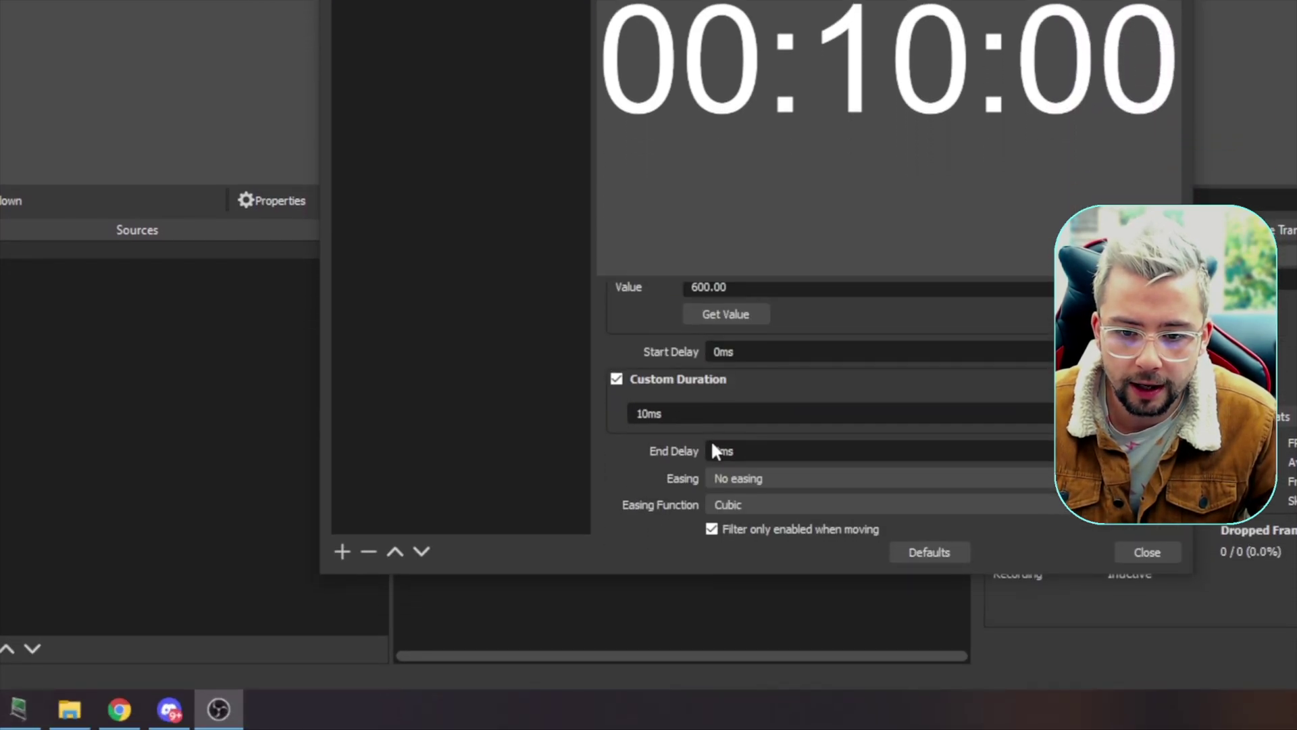
{"action": "left_click", "coordinate": [708, 449]}
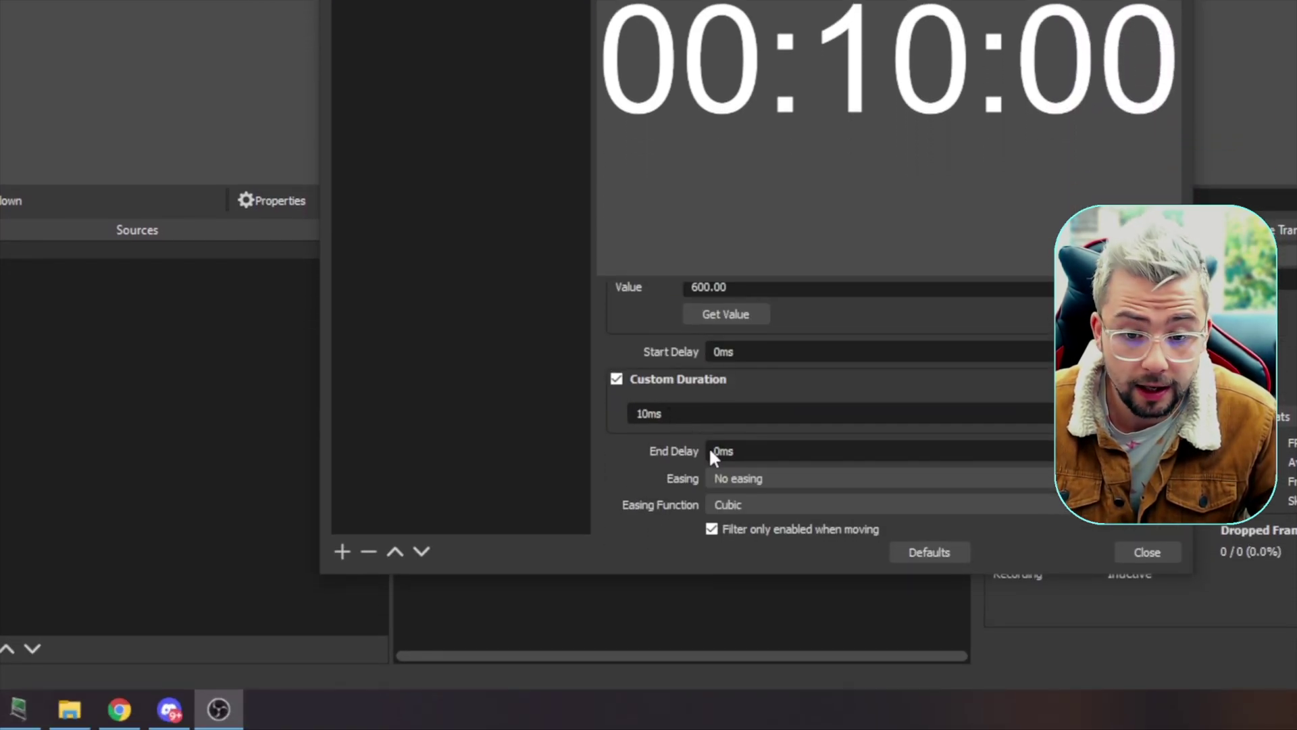
{"action": "type", "text": "100"}
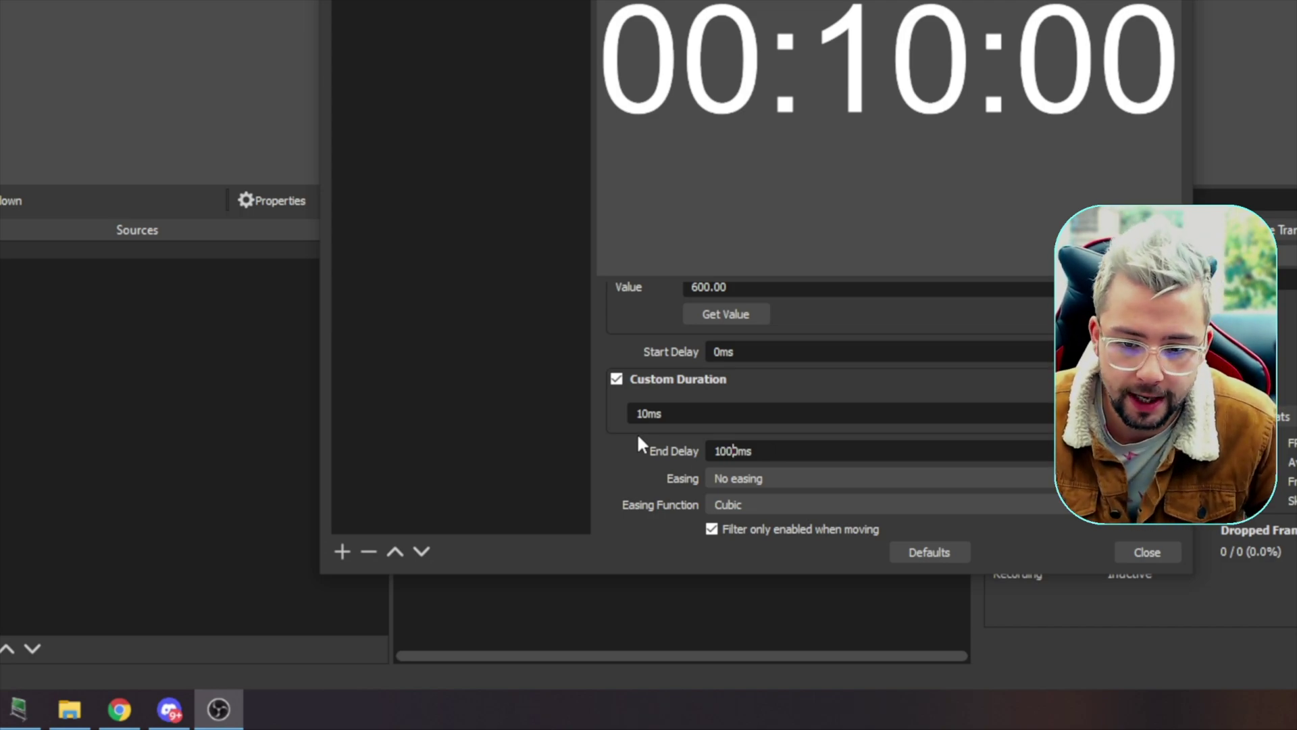
- Set the Start filter's Next Move to Countdown
{"action": "scroll", "coordinate": [638, 440], "scroll_direction": "down", "scroll_amount": 4}
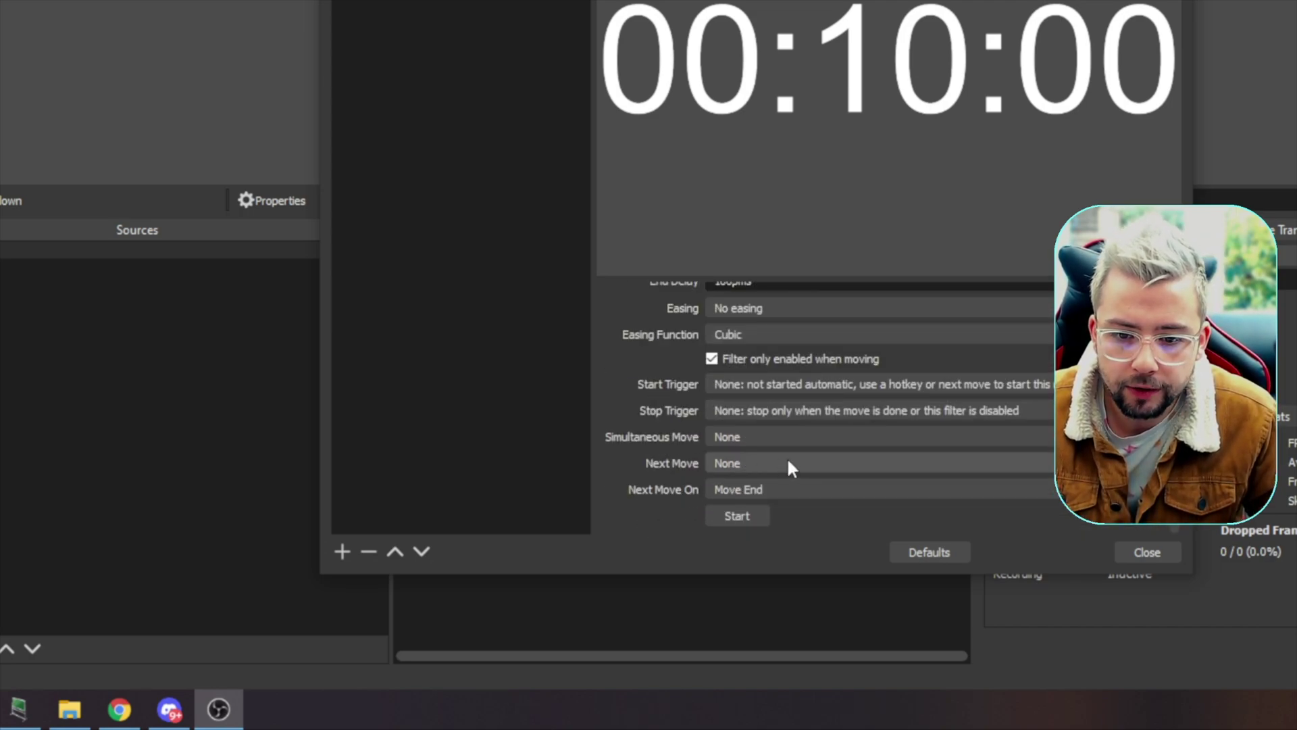
{"action": "left_click", "coordinate": [787, 462]}
{"action": "left_click", "coordinate": [765, 506]}
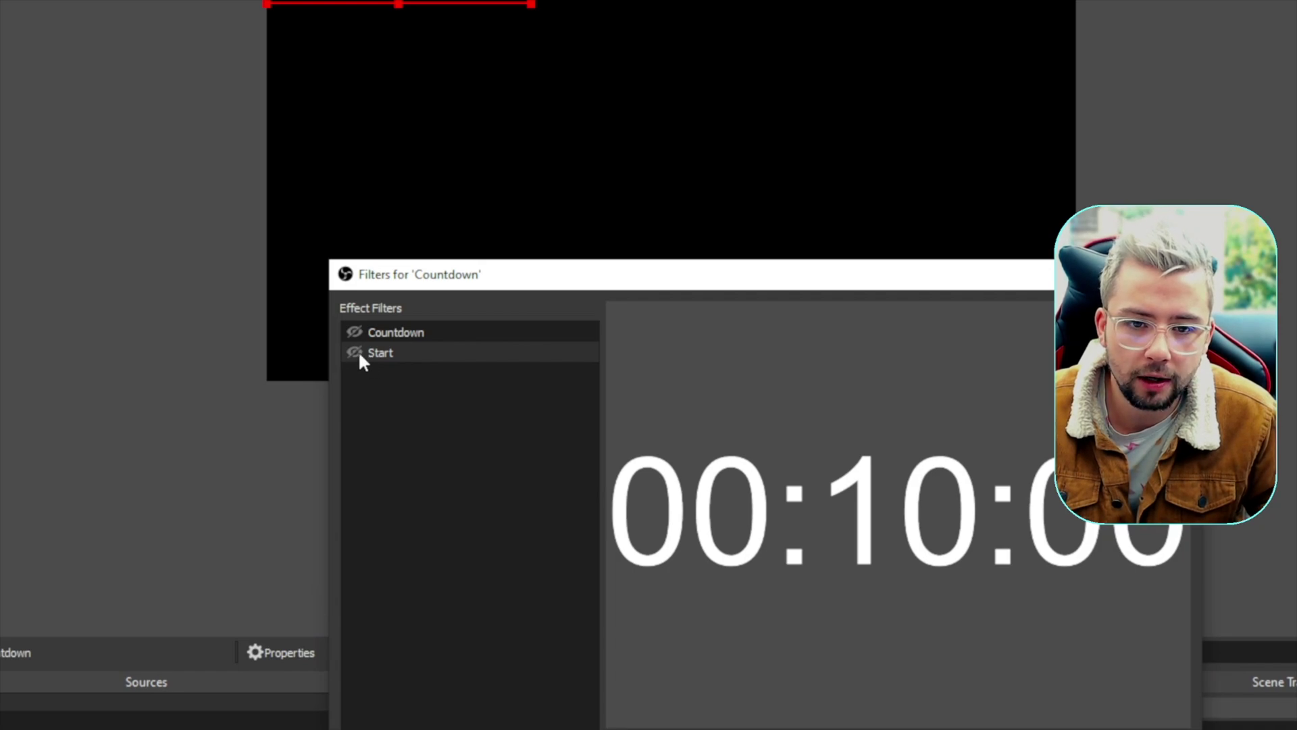
- Reset the Countdown text to 00:00:00, then enable Start so the timer counts down from 00:10:00
{"action": "left_click_drag", "start_coordinate": [582, 282], "coordinate": [613, 702]}
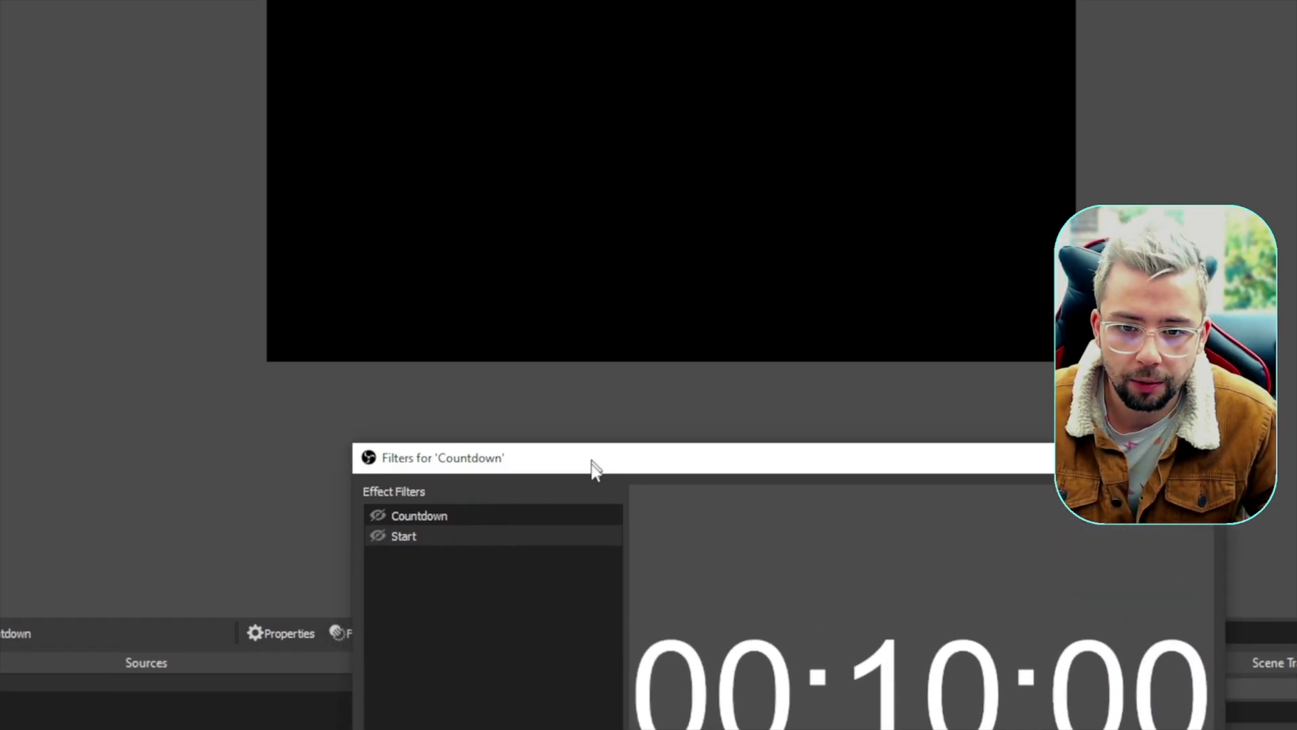
{"action": "left_click", "coordinate": [310, 684]}
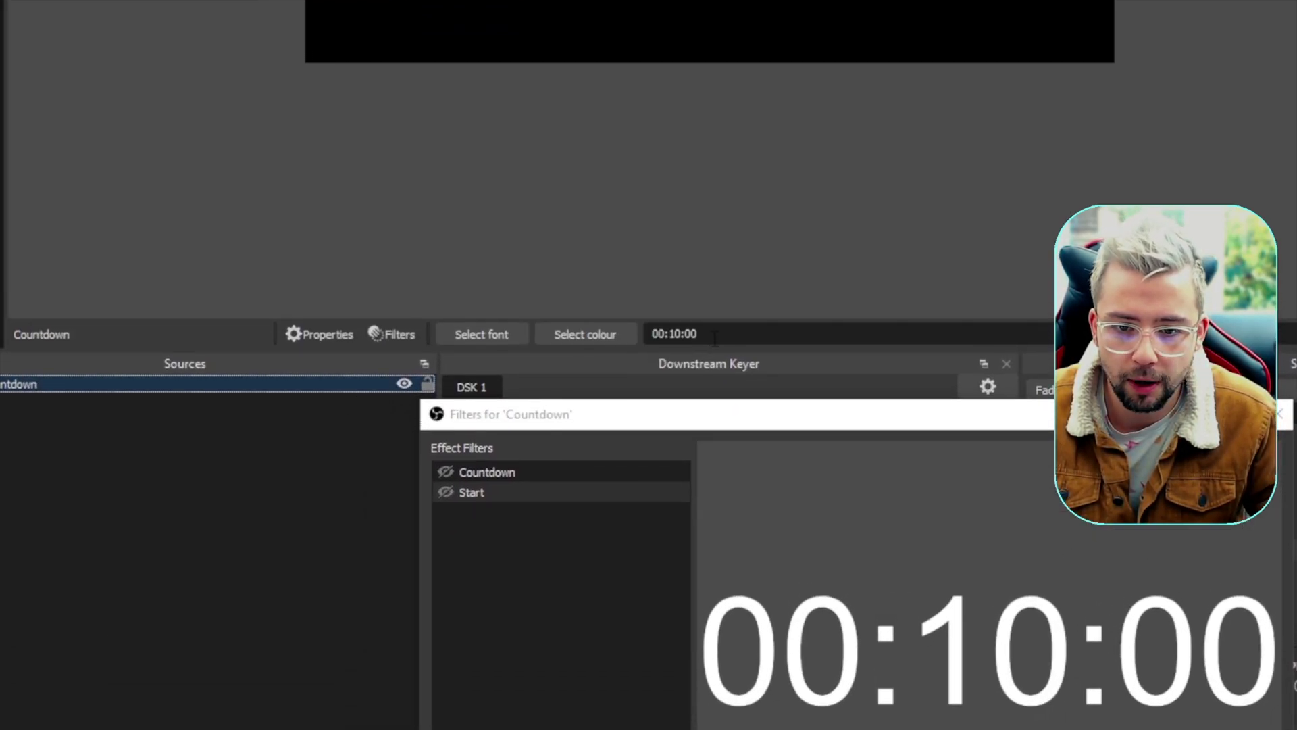
{"action": "left_click", "coordinate": [672, 333]}
{"action": "key", "text": "BackSpace"}
{"action": "type", "text": "00"}
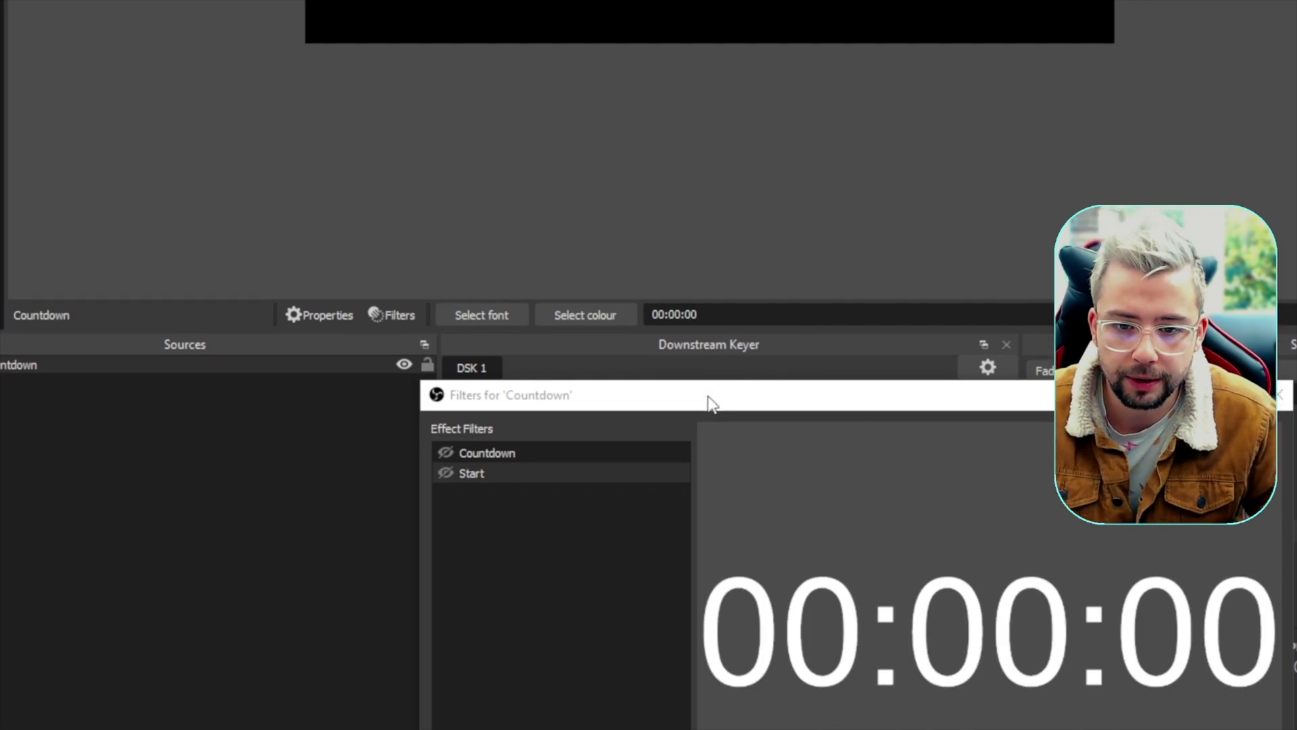
{"action": "left_click_drag", "start_coordinate": [711, 404], "coordinate": [678, 290]}
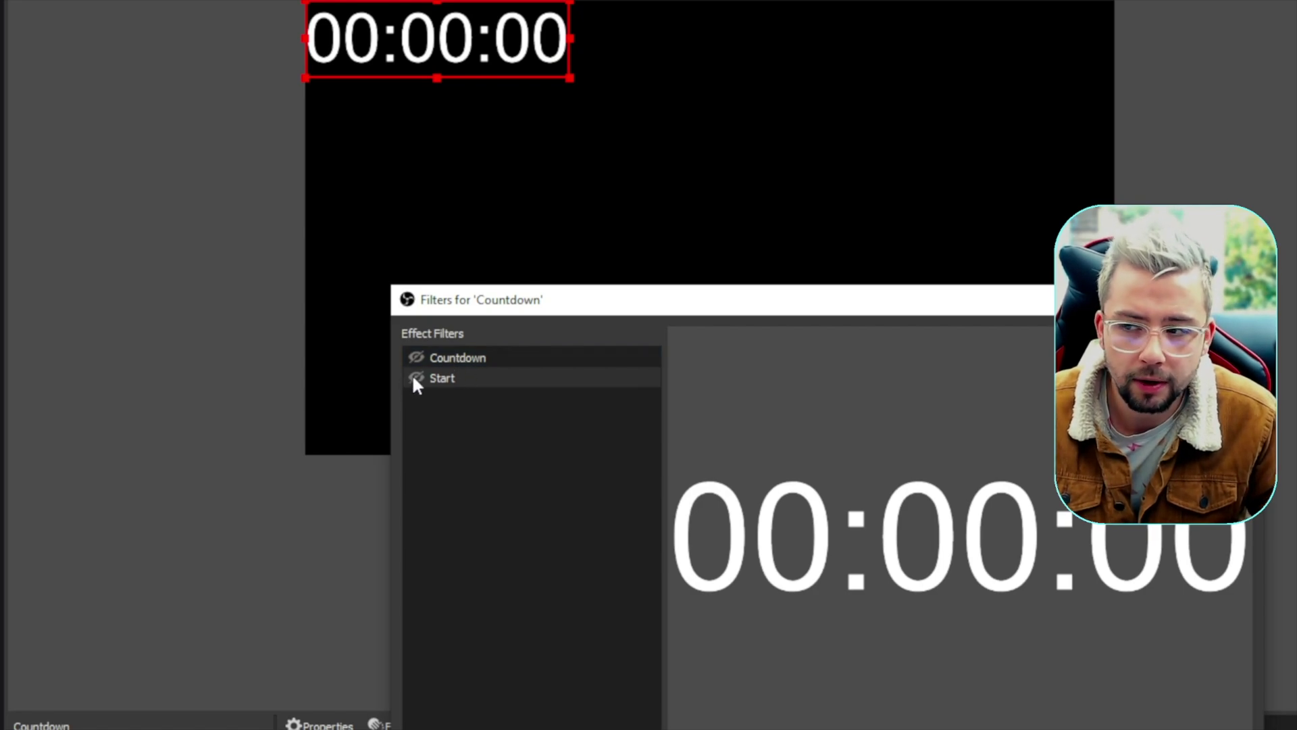
{"action": "left_click", "coordinate": [416, 379]}
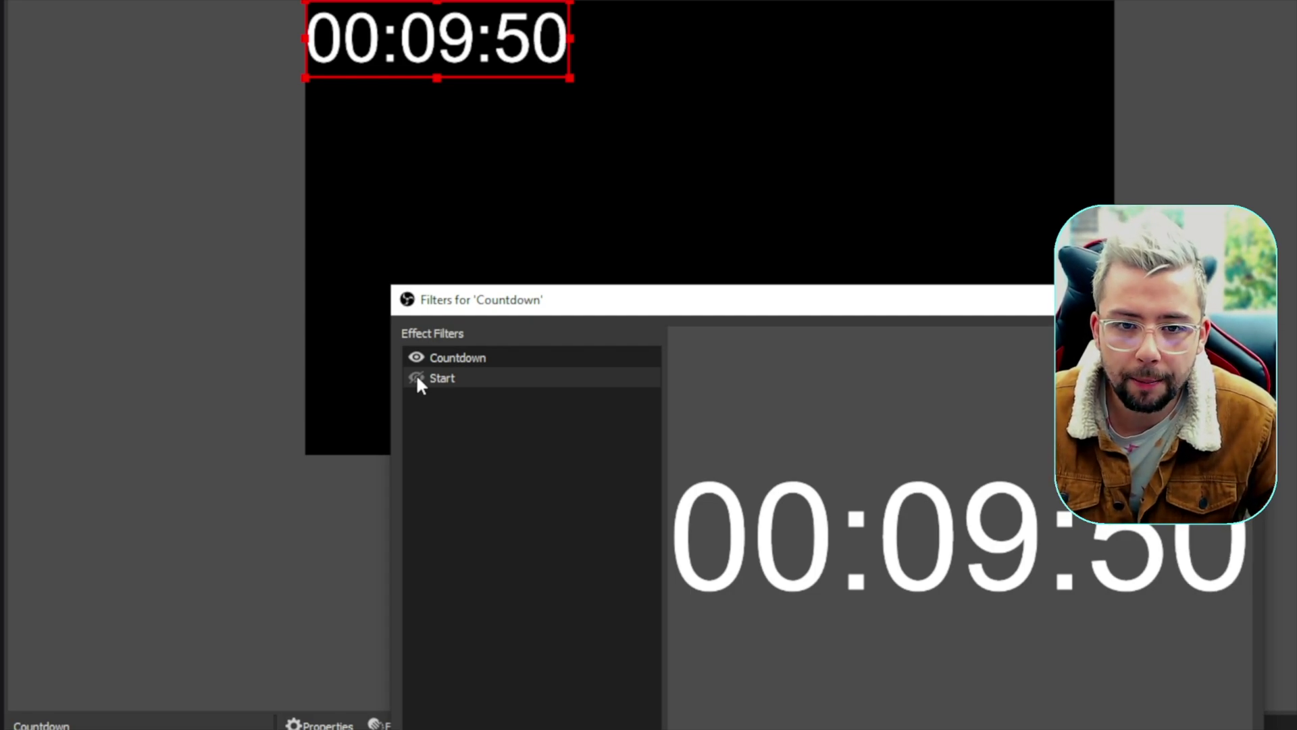
- Disable the Countdown filter and change the Start filter's Value from 600 to 0
{"action": "left_click", "coordinate": [416, 358]}
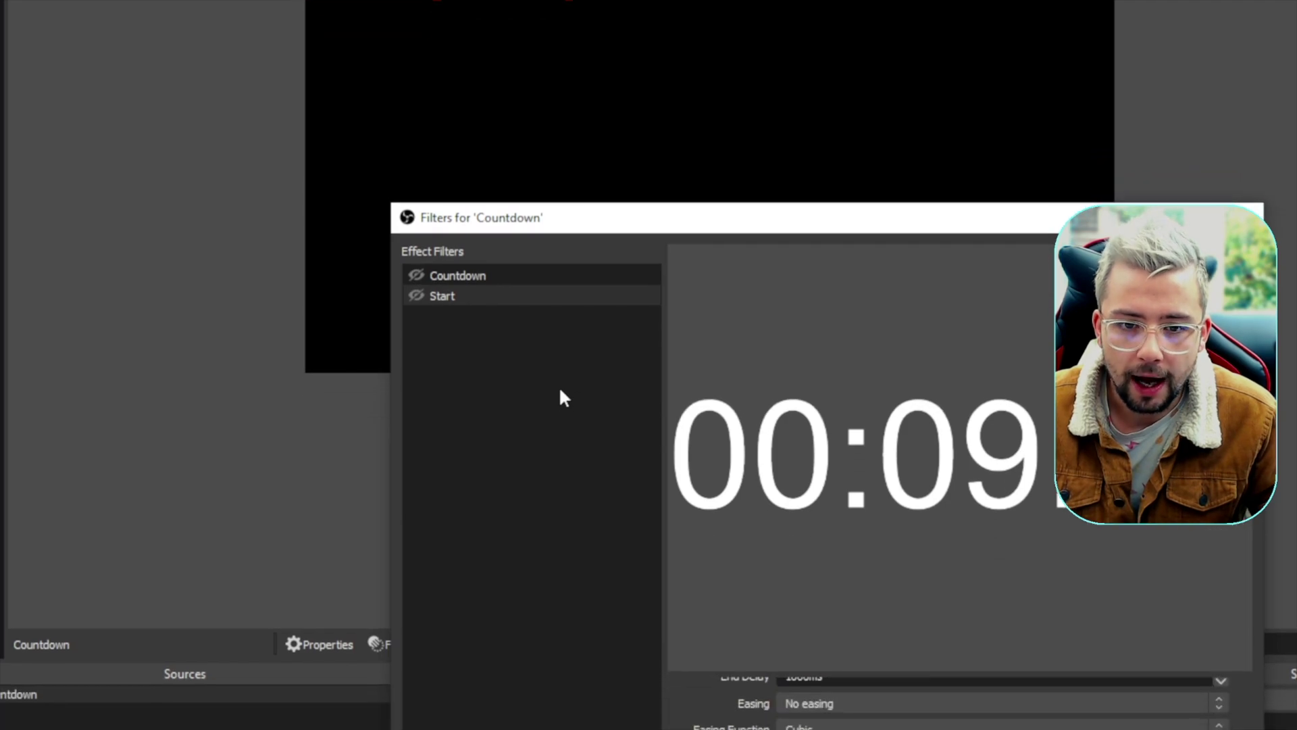
{"action": "left_click", "coordinate": [473, 378]}
{"action": "left_click", "coordinate": [460, 215]}
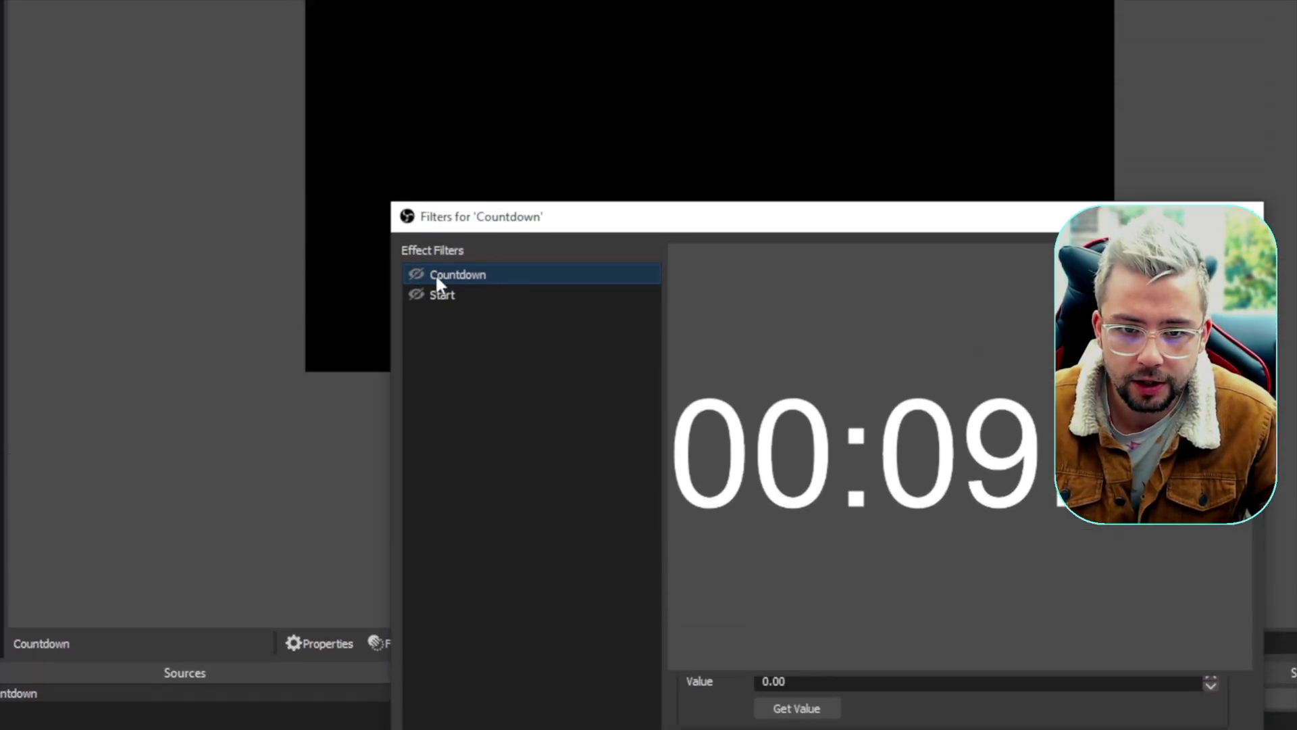
{"action": "left_click", "coordinate": [445, 294]}
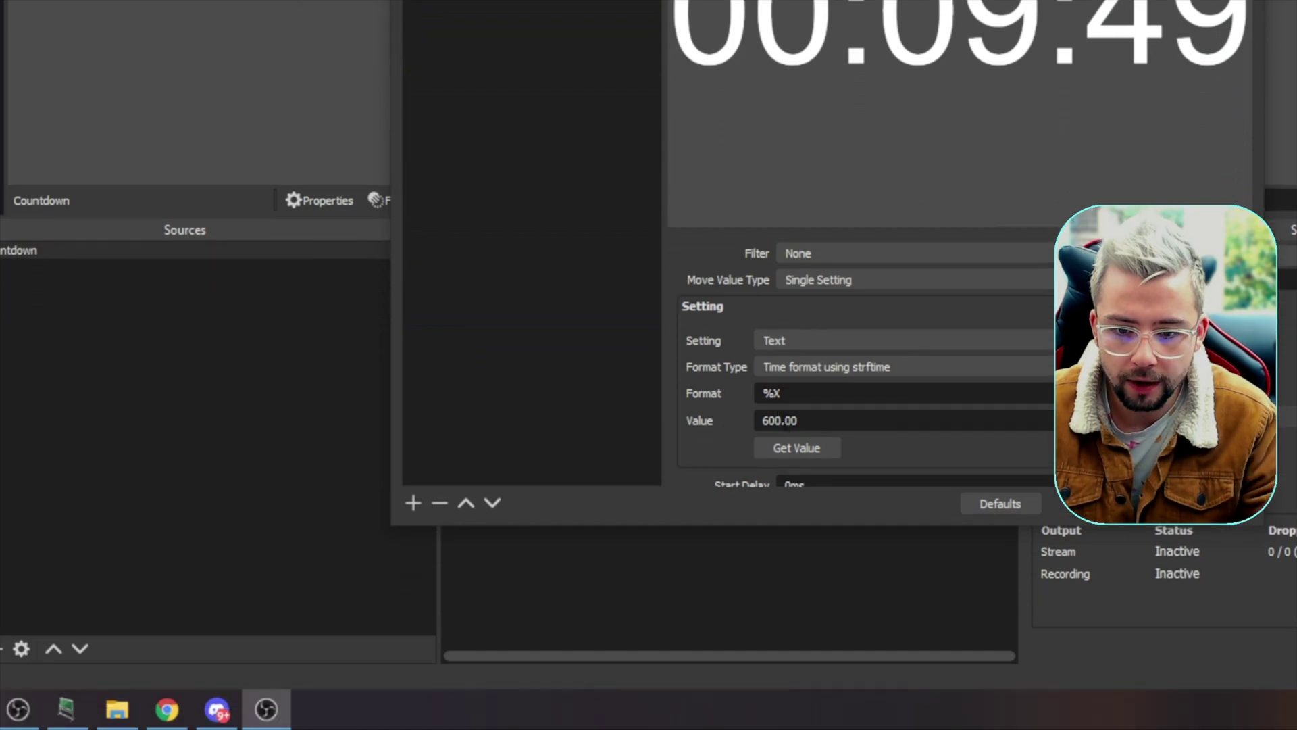
{"action": "double_click", "coordinate": [769, 420]}
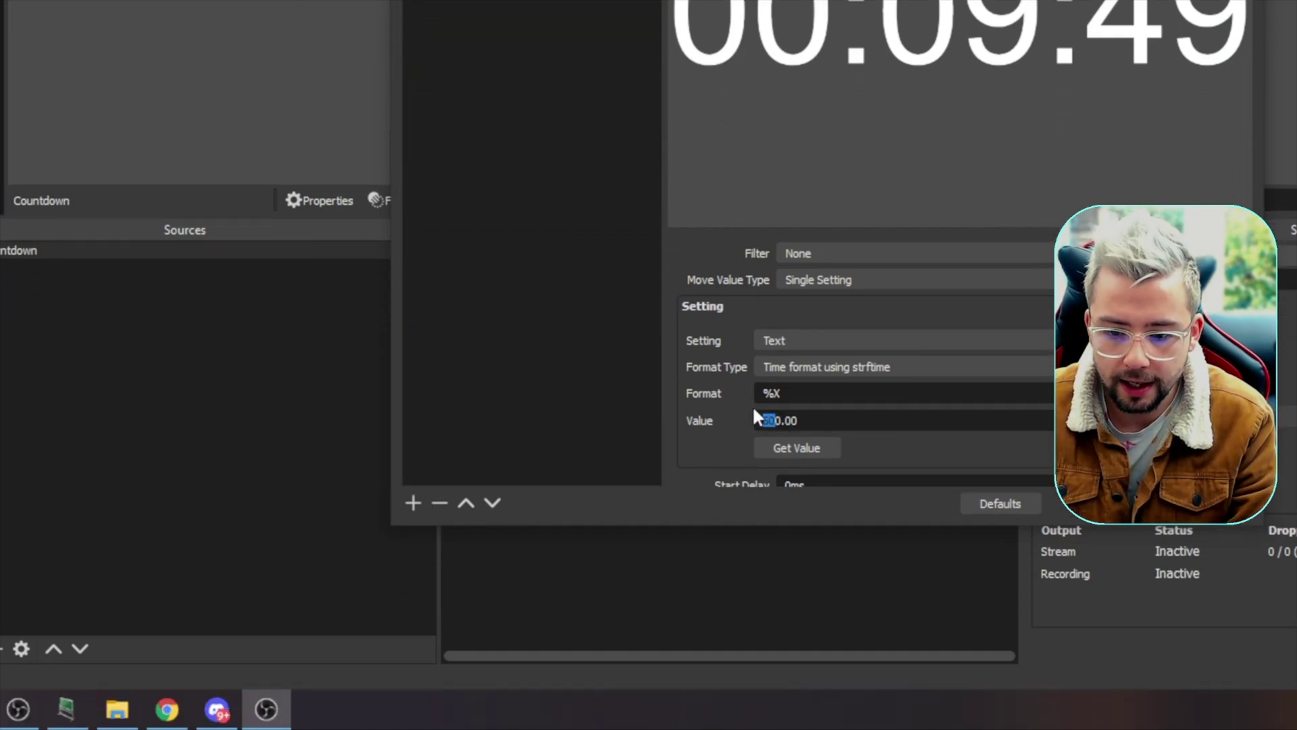
{"action": "type", "text": "0"}
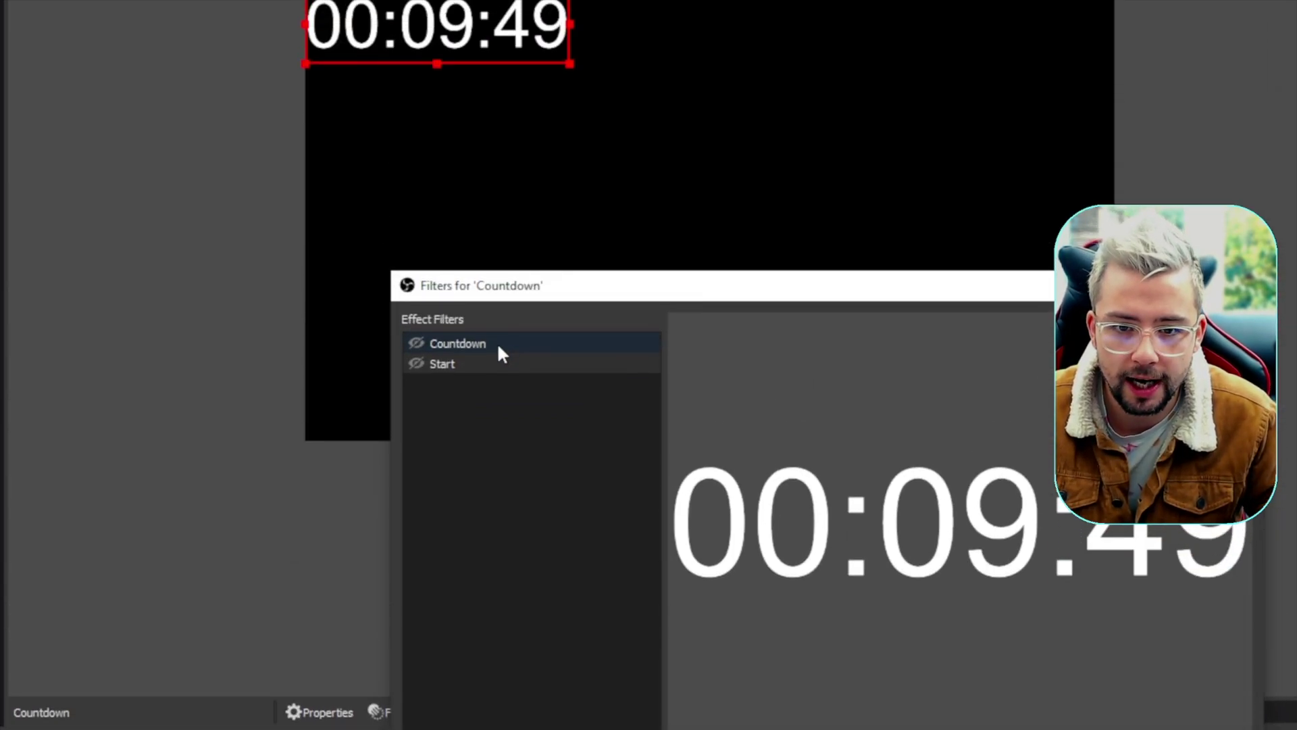
- Shorten the Countdown filter's Custom Duration to 10000ms for a quick test
{"action": "left_click", "coordinate": [498, 345]}
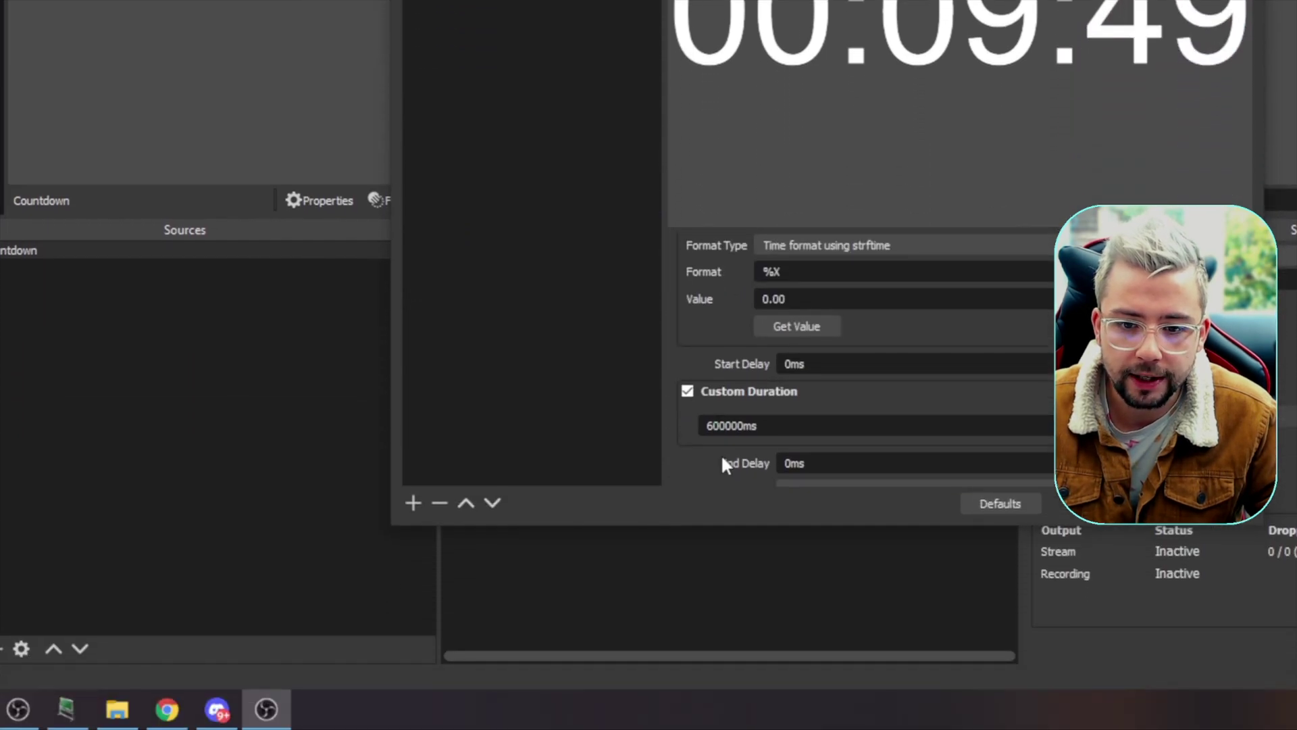
{"action": "left_click_drag", "start_coordinate": [708, 426], "coordinate": [725, 426]}
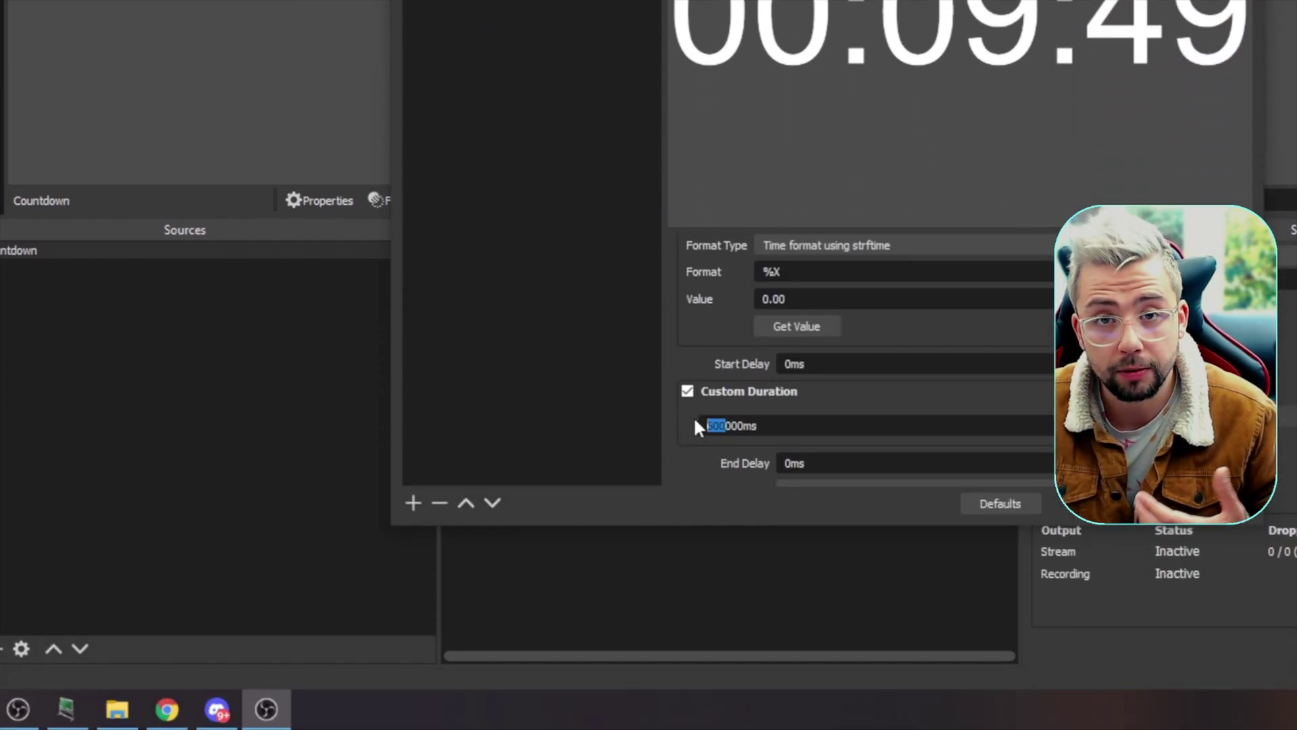
{"action": "type", "text": "10"}
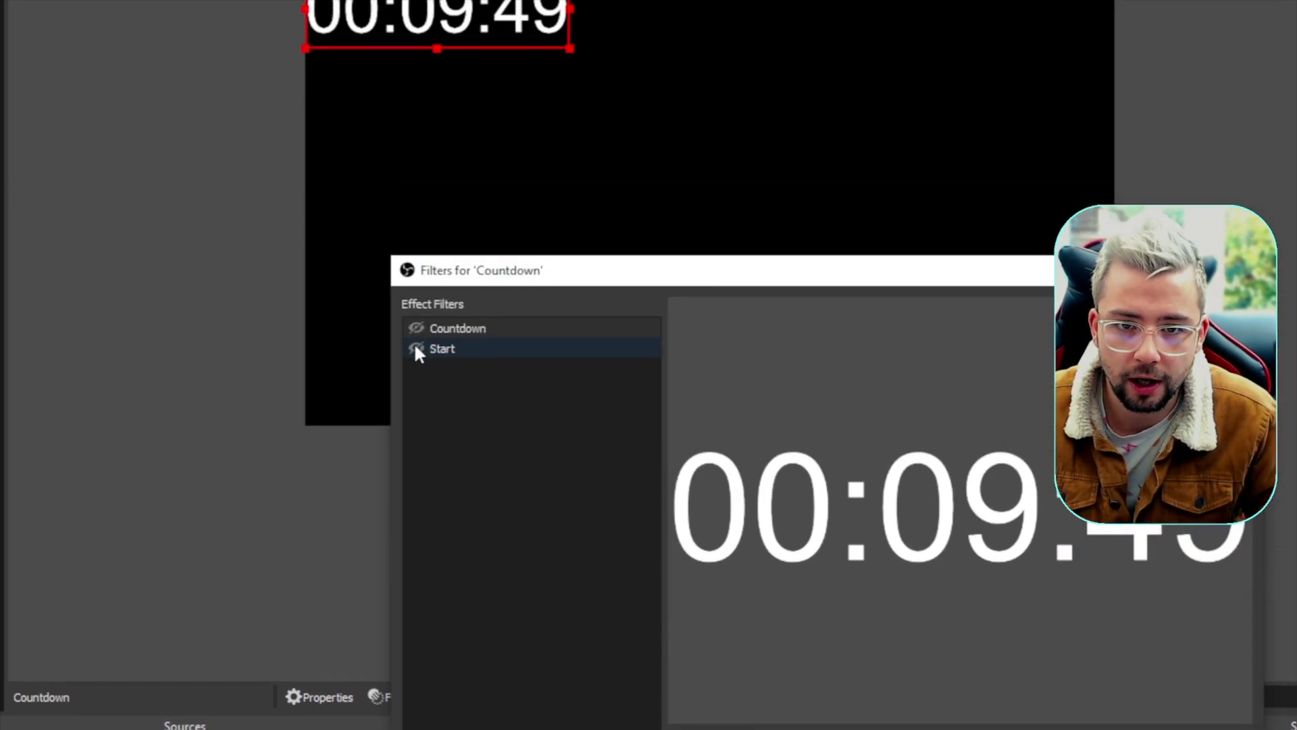
{"action": "left_click", "coordinate": [415, 348]}
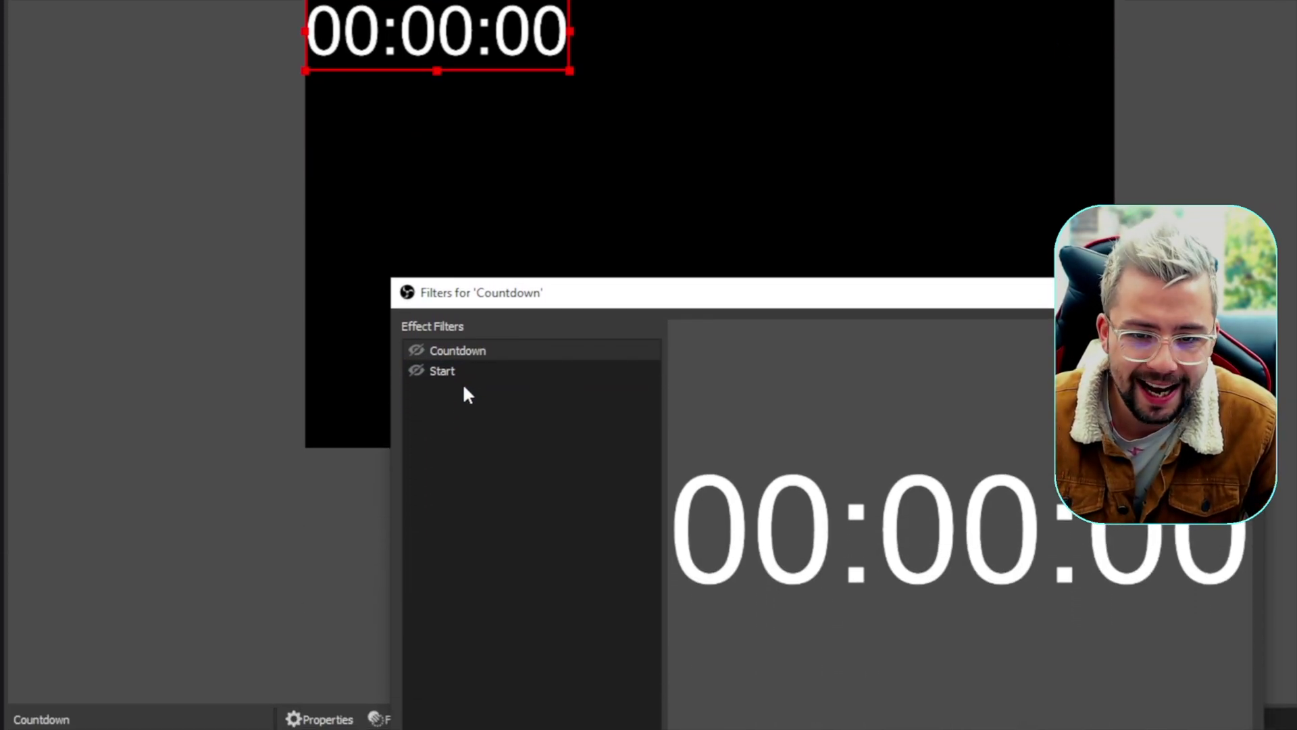
- Add another Move Value filter named End to the Countdown source
{"action": "right_click", "coordinate": [465, 391]}
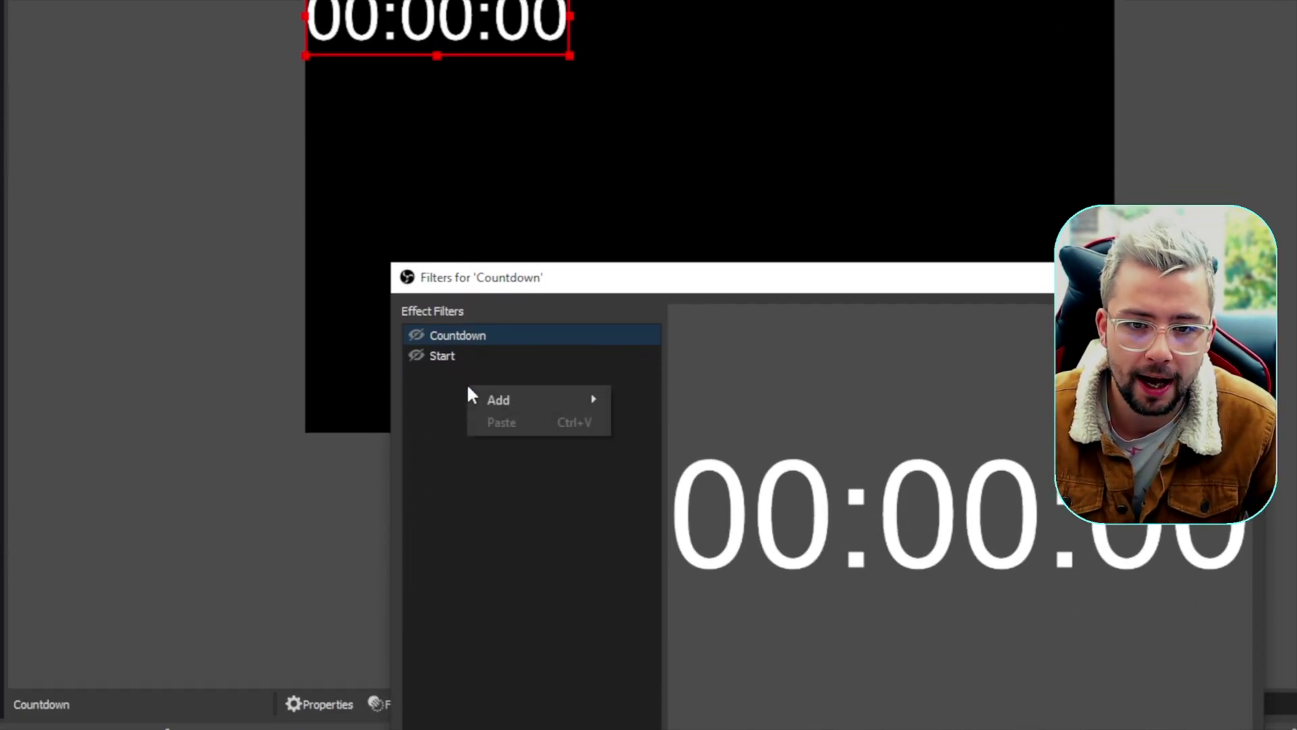
{"action": "mouse_move", "coordinate": [520, 412]}
{"action": "left_click", "coordinate": [666, 473]}
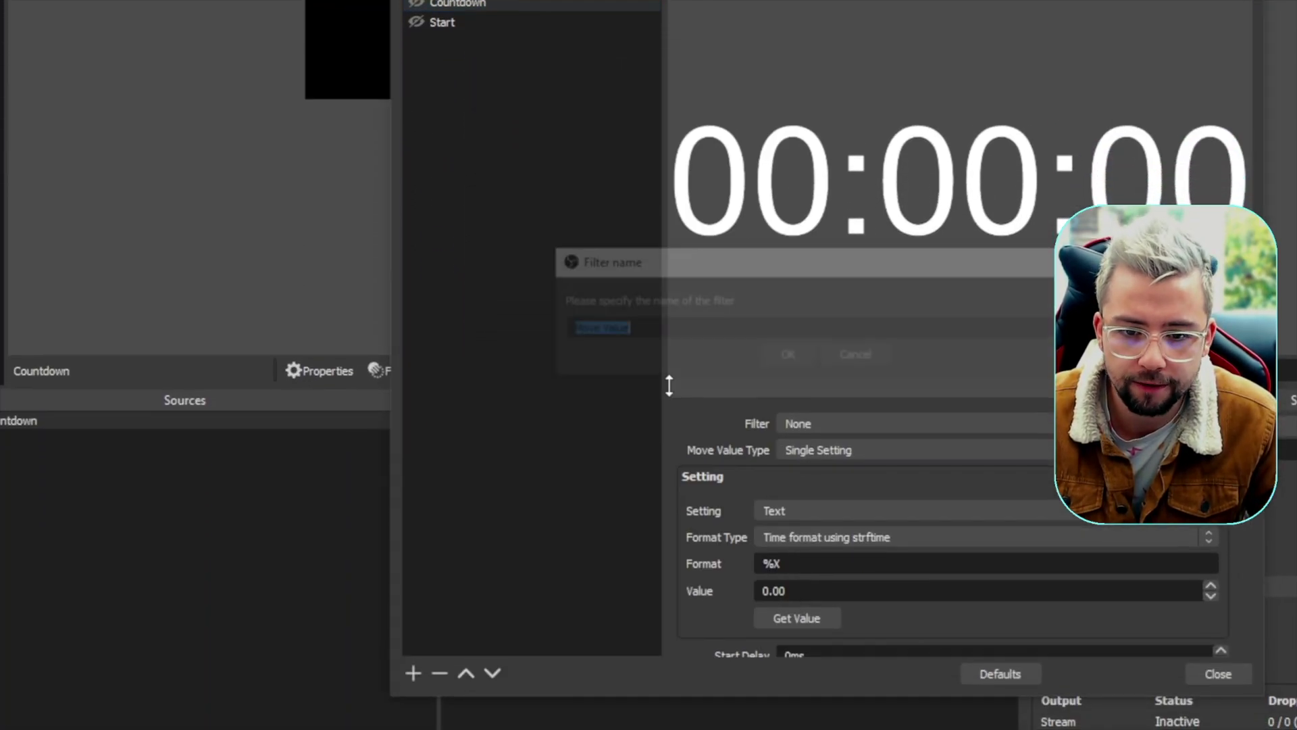
{"action": "type", "text": "End"}
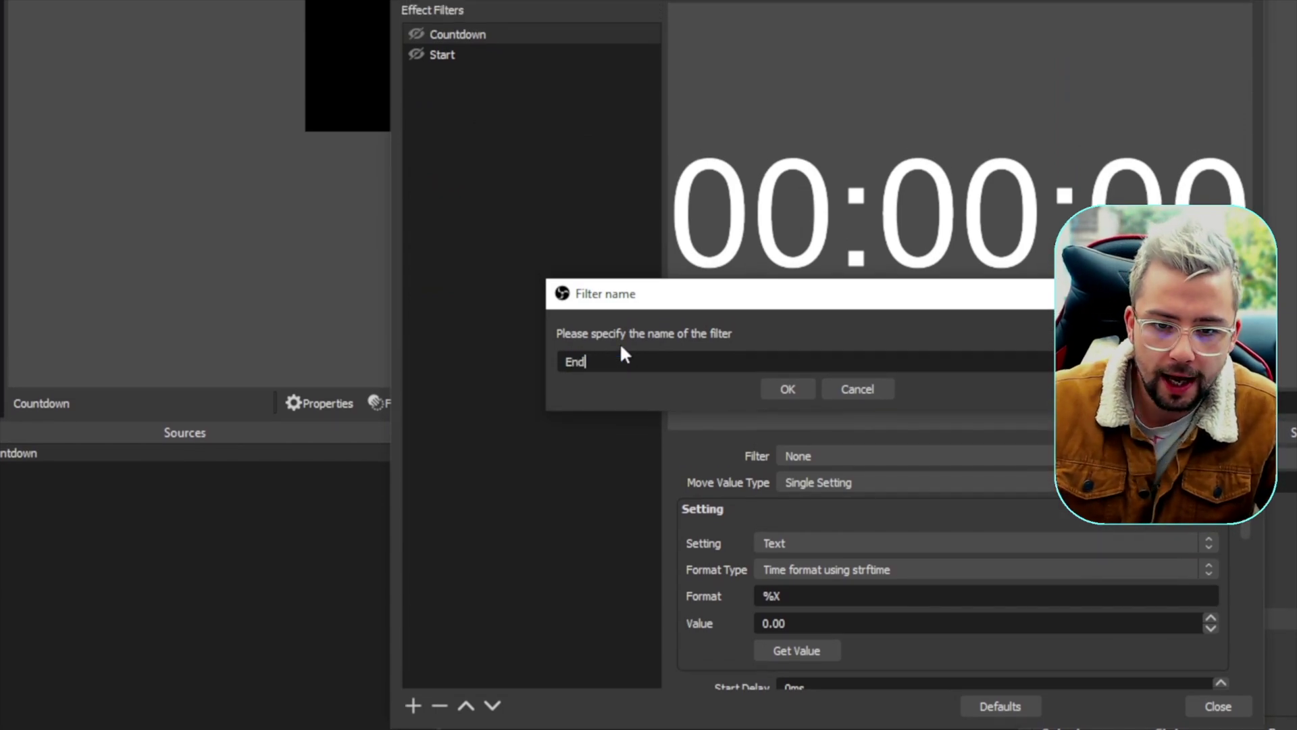
{"action": "left_click", "coordinate": [787, 388]}
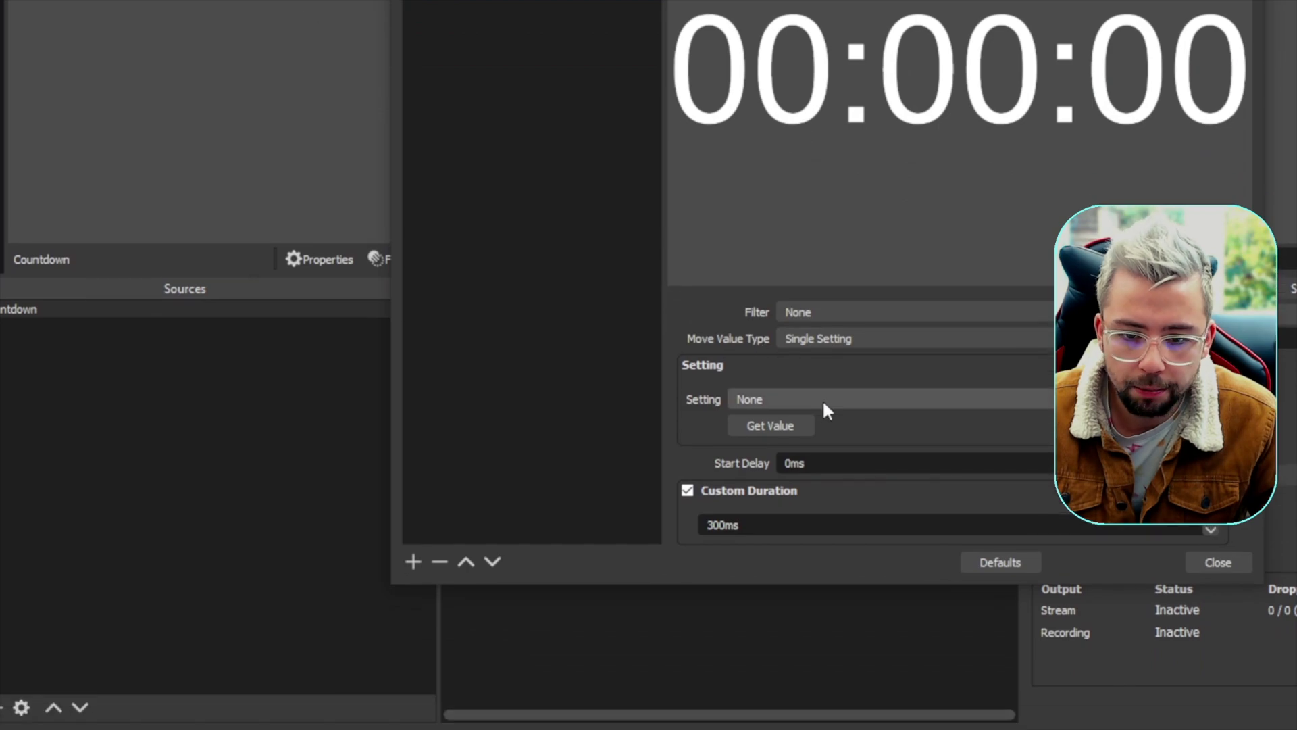
- Make End target the Text setting with strftime format 'Stream Starting'
{"action": "left_click", "coordinate": [770, 433]}
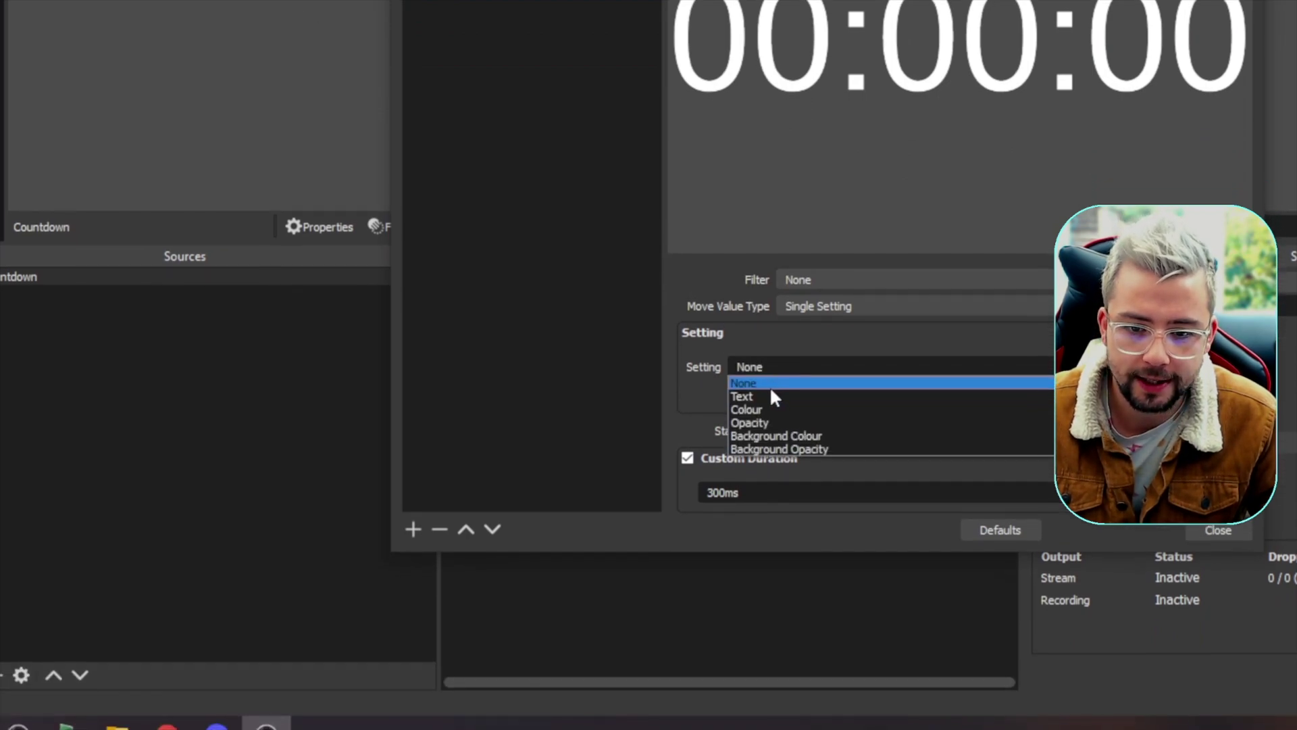
{"action": "left_click", "coordinate": [770, 420]}
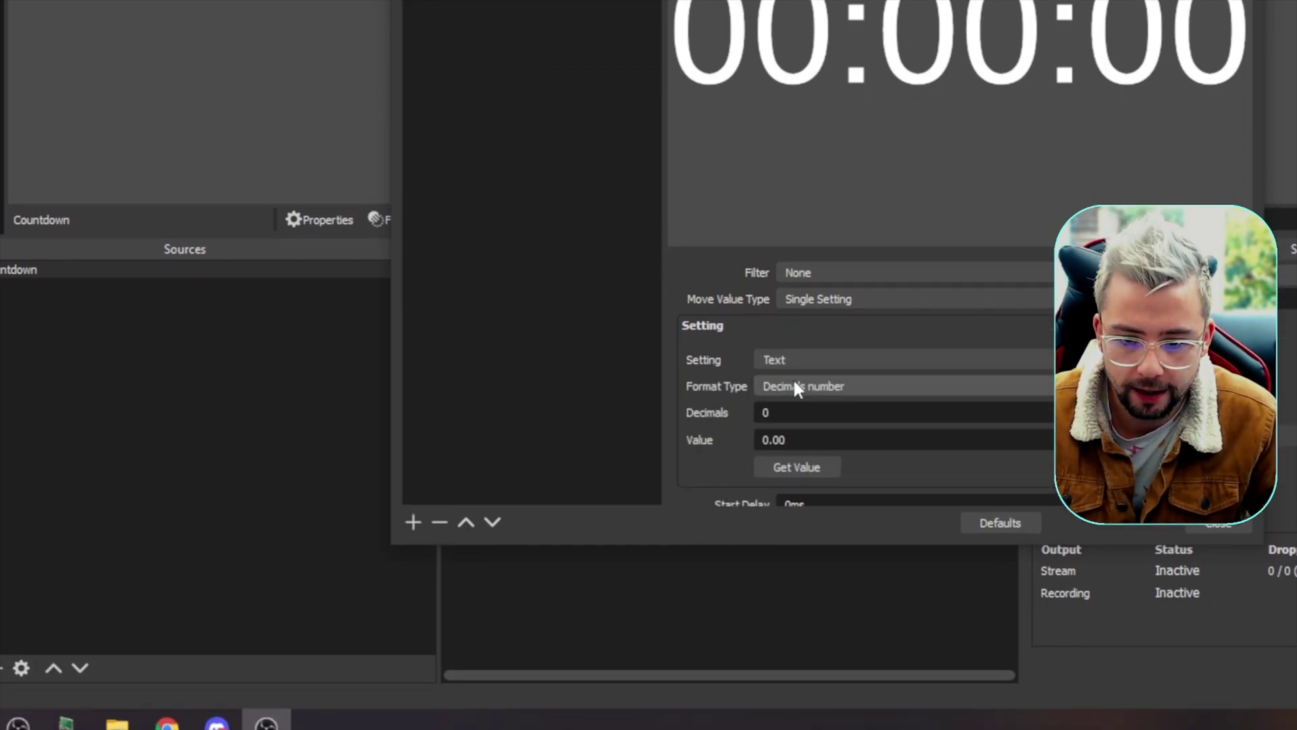
{"action": "left_click", "coordinate": [796, 387]}
{"action": "left_click", "coordinate": [789, 430]}
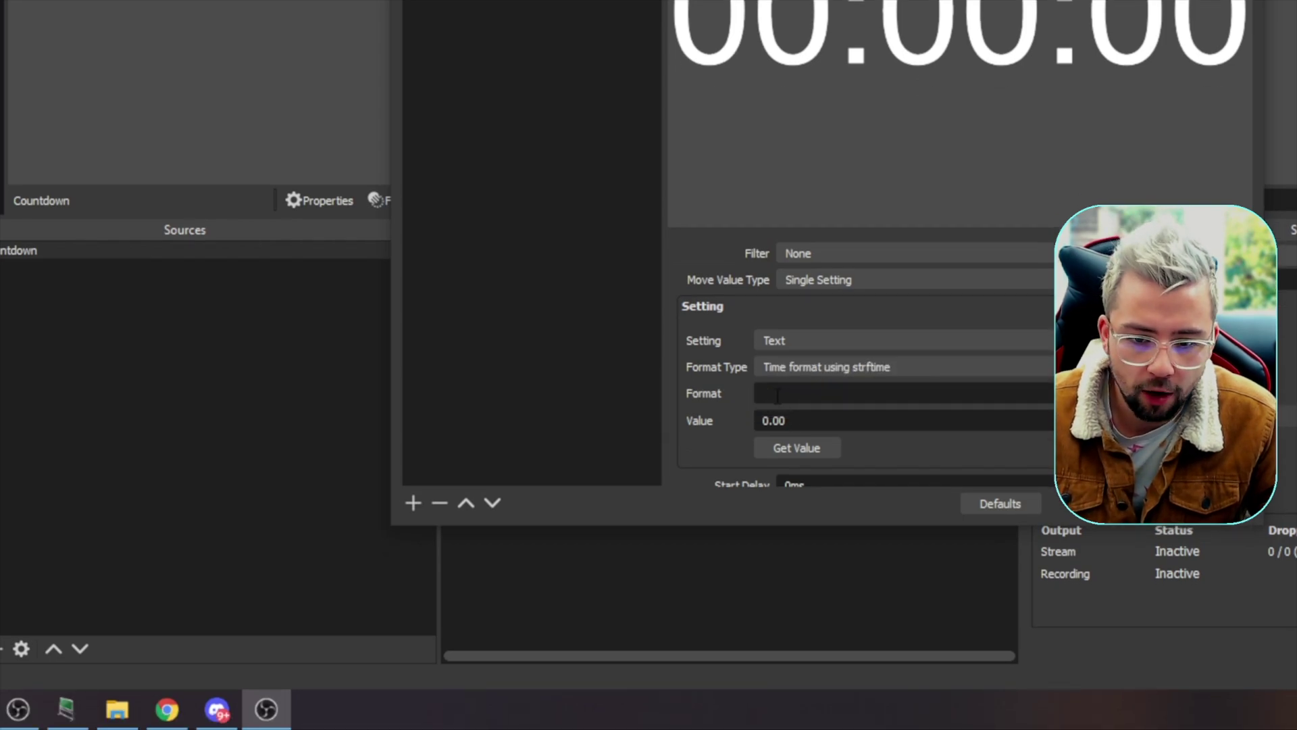
{"action": "left_click", "coordinate": [771, 398]}
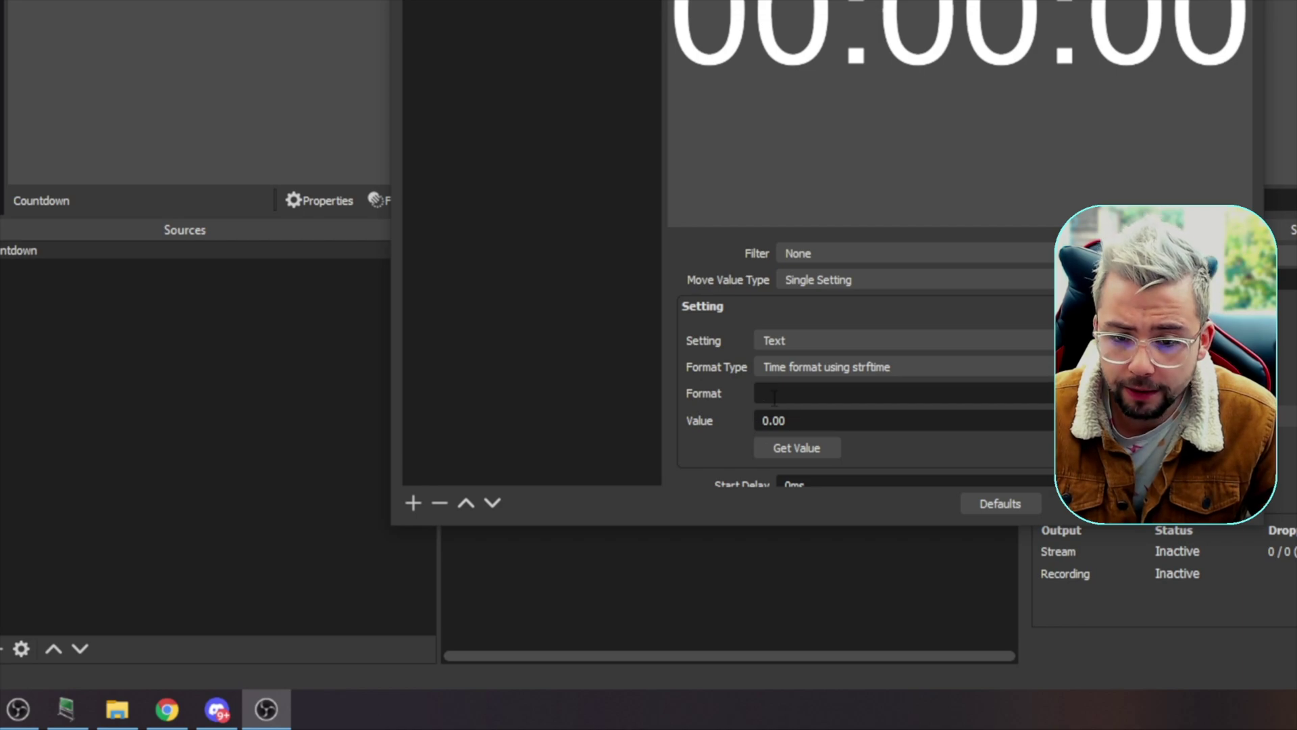
{"action": "type", "text": "This "}
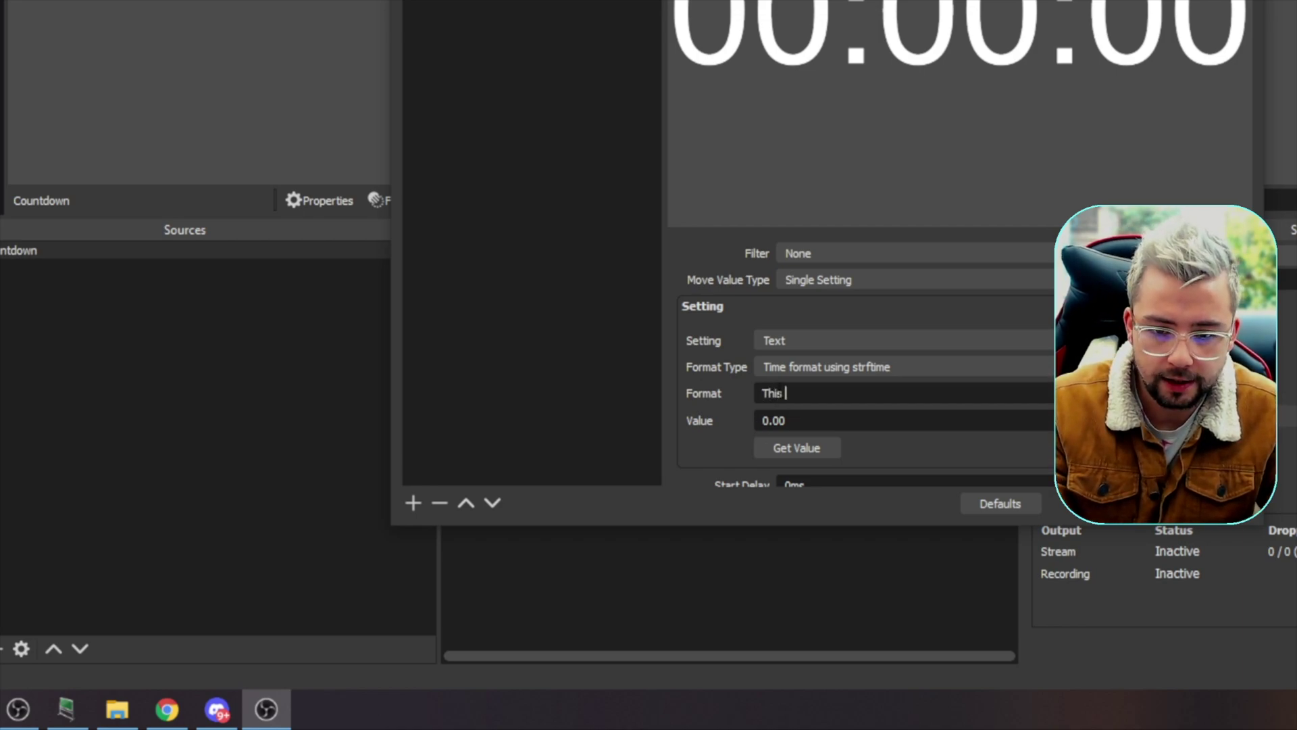
{"action": "type", "text": "timer is done"}
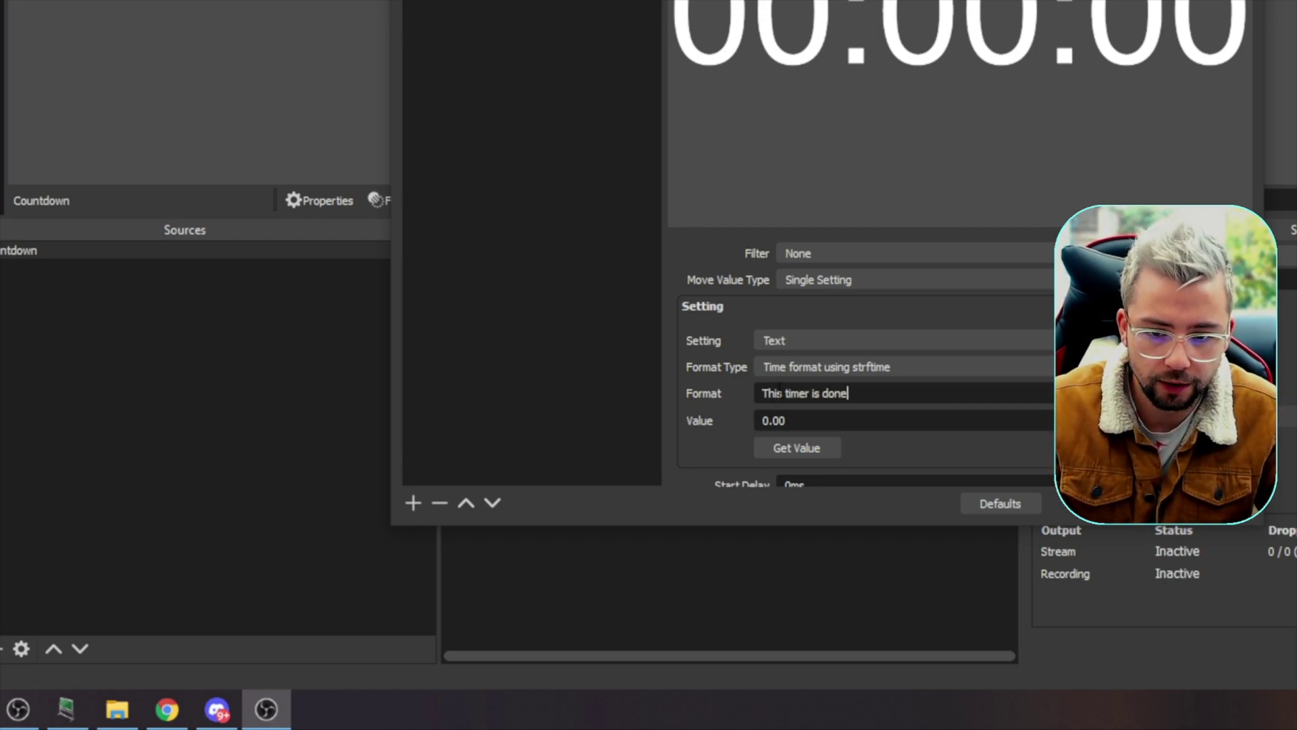
{"action": "type", "text": "!"}
{"action": "scroll", "coordinate": [711, 364], "scroll_direction": "down", "scroll_amount": 1}
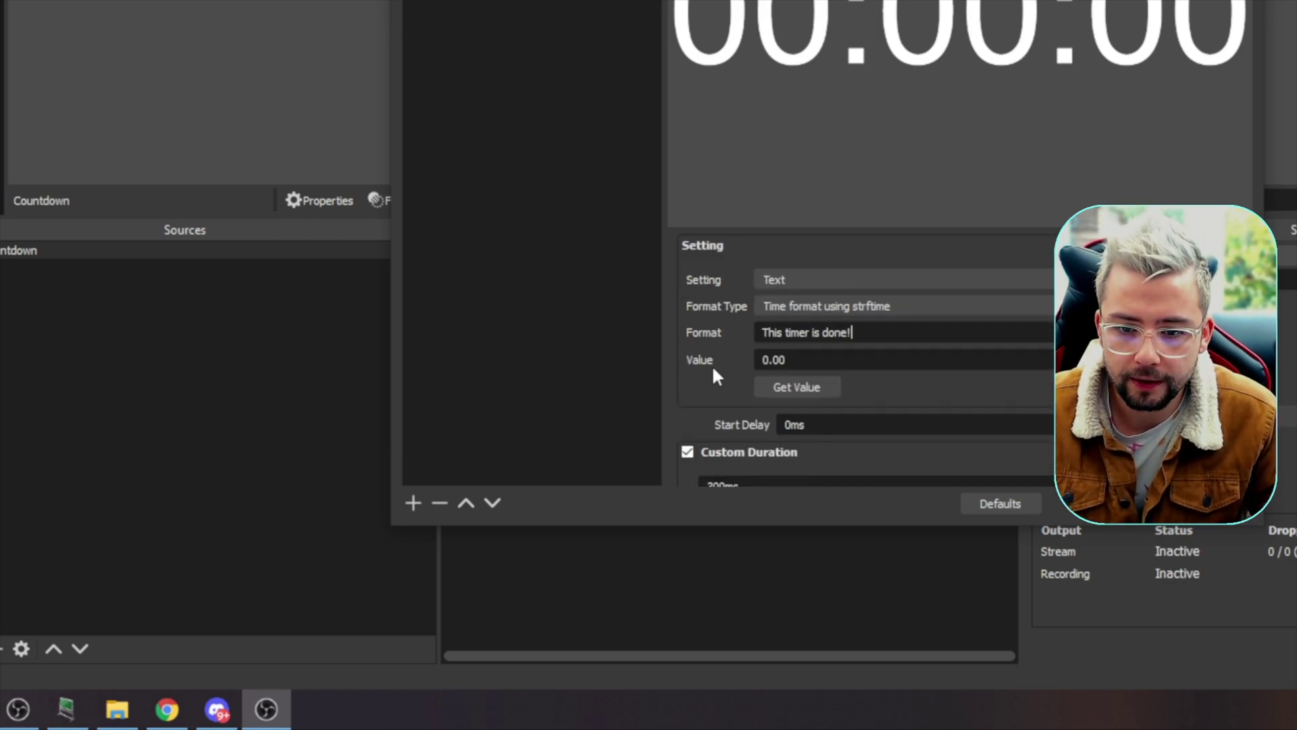
{"action": "left_click_drag", "start_coordinate": [890, 345], "coordinate": [650, 330]}
{"action": "type", "text": "Stre"}
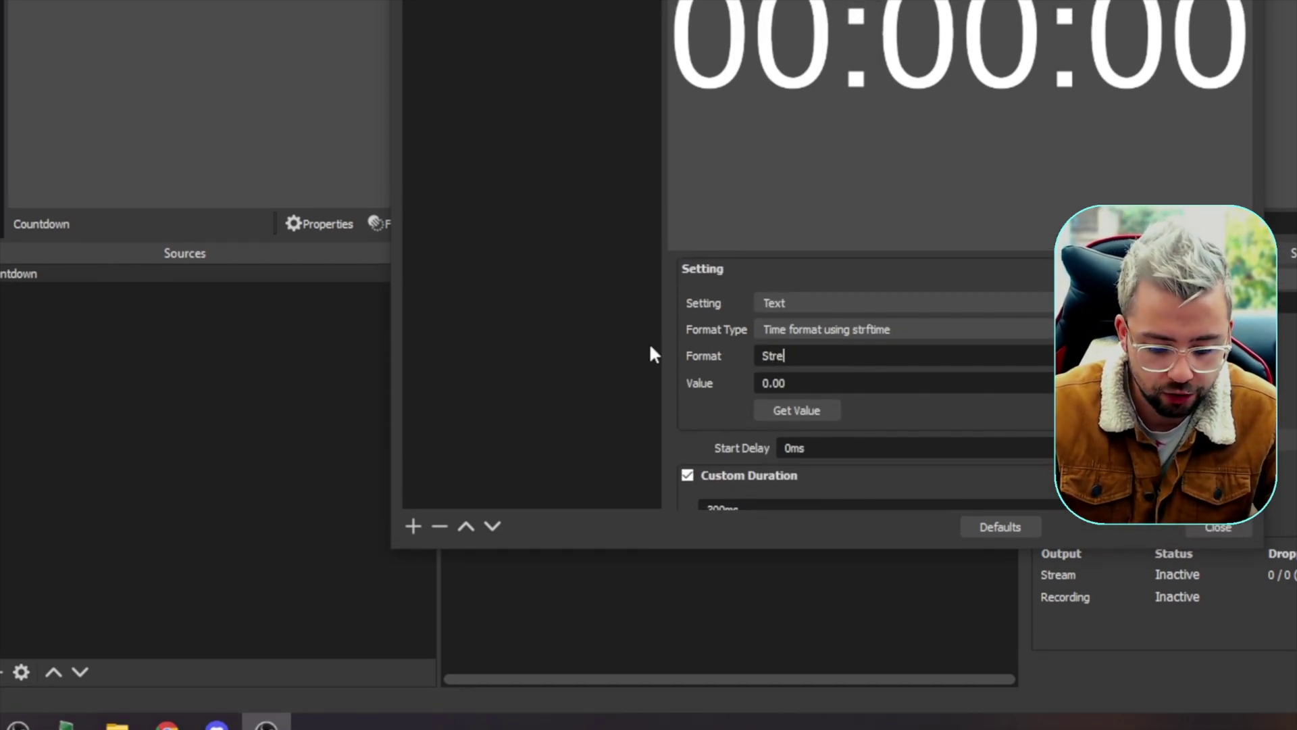
{"action": "type", "text": "am Starting"}
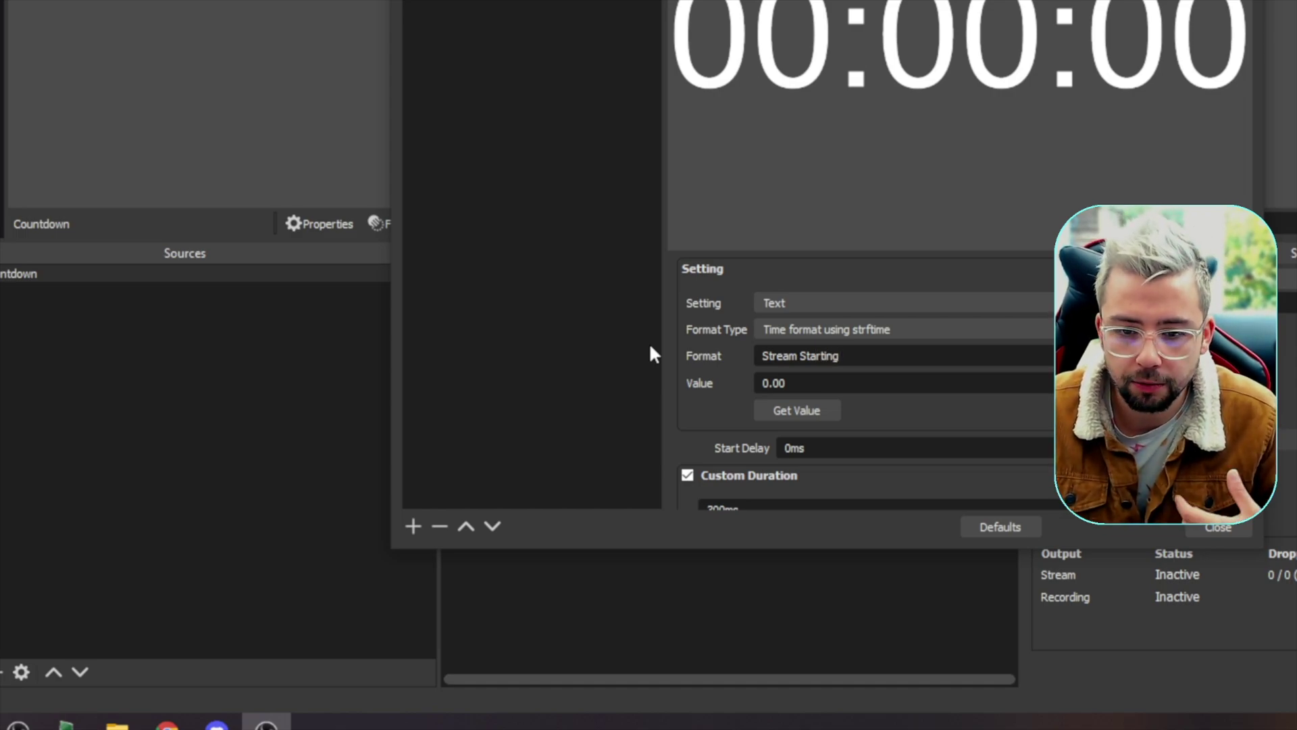
- Give the End filter a 10ms Custom Duration and No easing
{"action": "scroll", "coordinate": [712, 385], "scroll_direction": "down", "scroll_amount": 4}
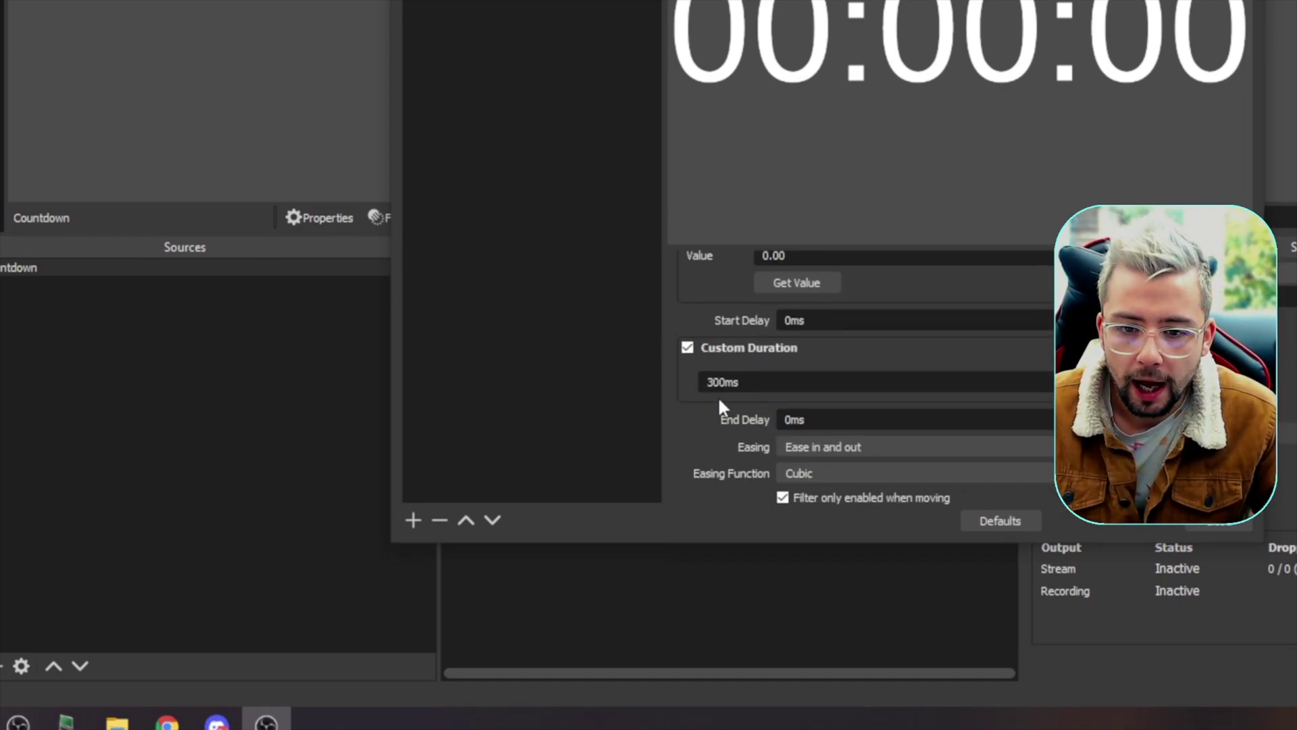
{"action": "double_click", "coordinate": [718, 365]}
{"action": "type", "text": "1"}
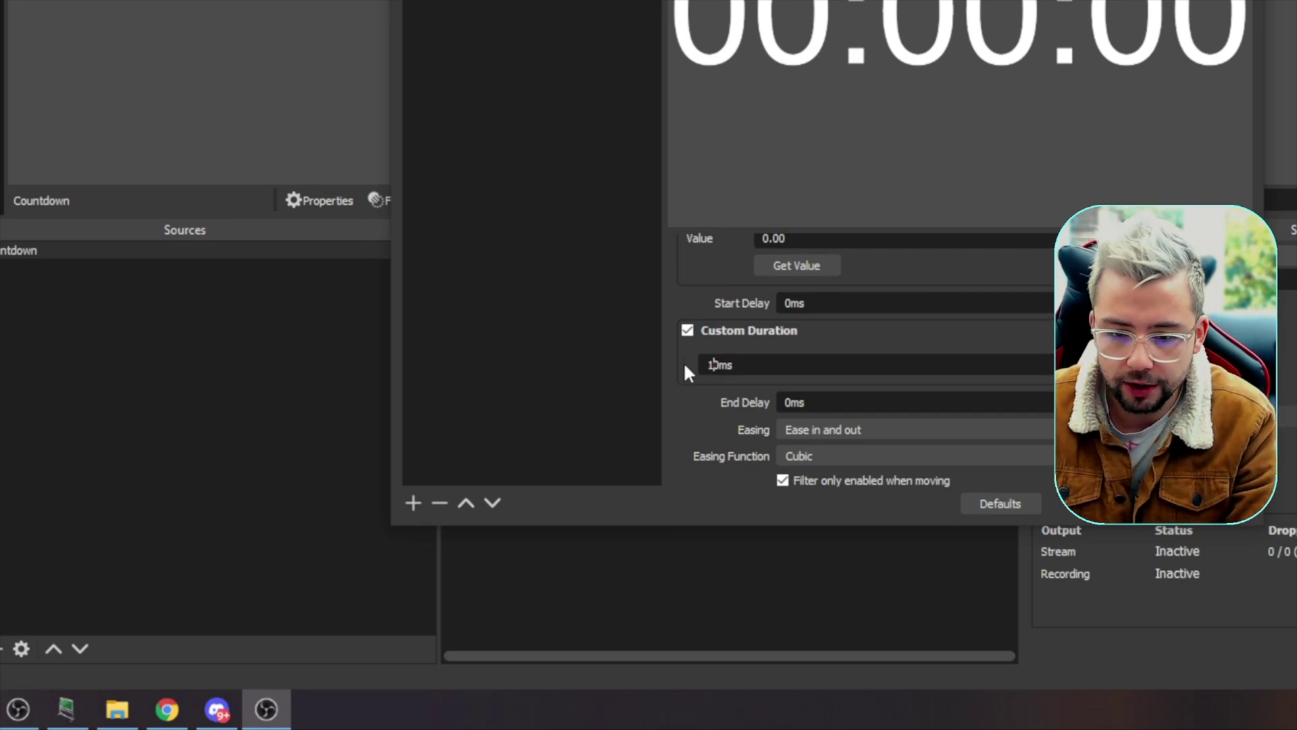
{"action": "left_click", "coordinate": [819, 428]}
{"action": "left_click", "coordinate": [808, 445]}
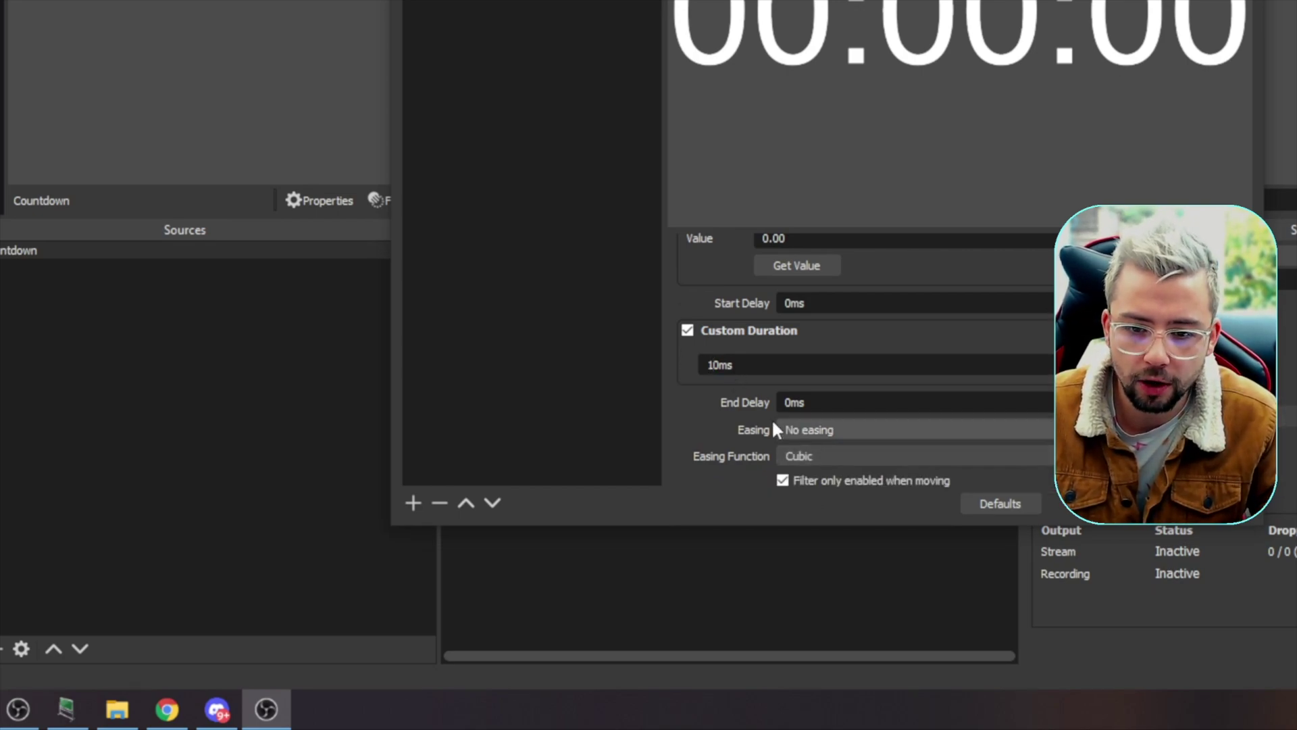
{"action": "scroll", "coordinate": [736, 415], "scroll_direction": "down", "scroll_amount": 3}
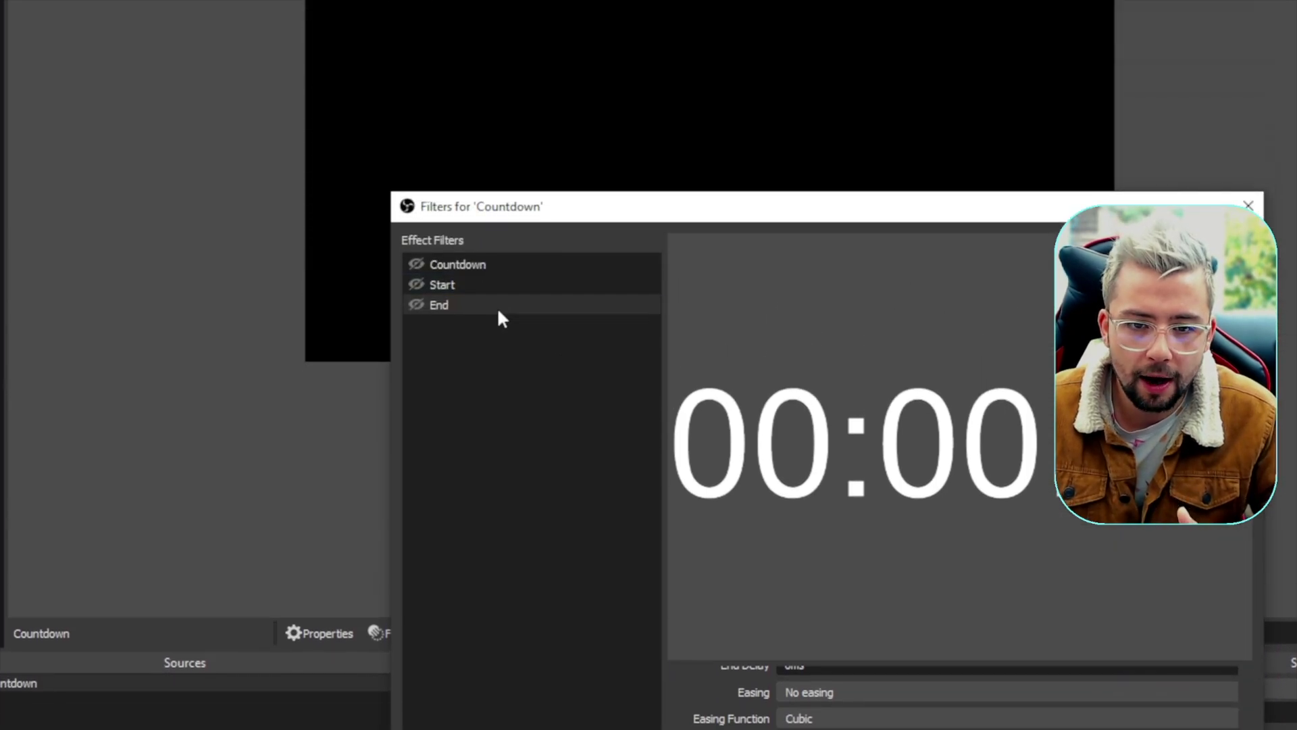
- Set the Countdown filter's Next Move to End
{"action": "left_click", "coordinate": [466, 267]}
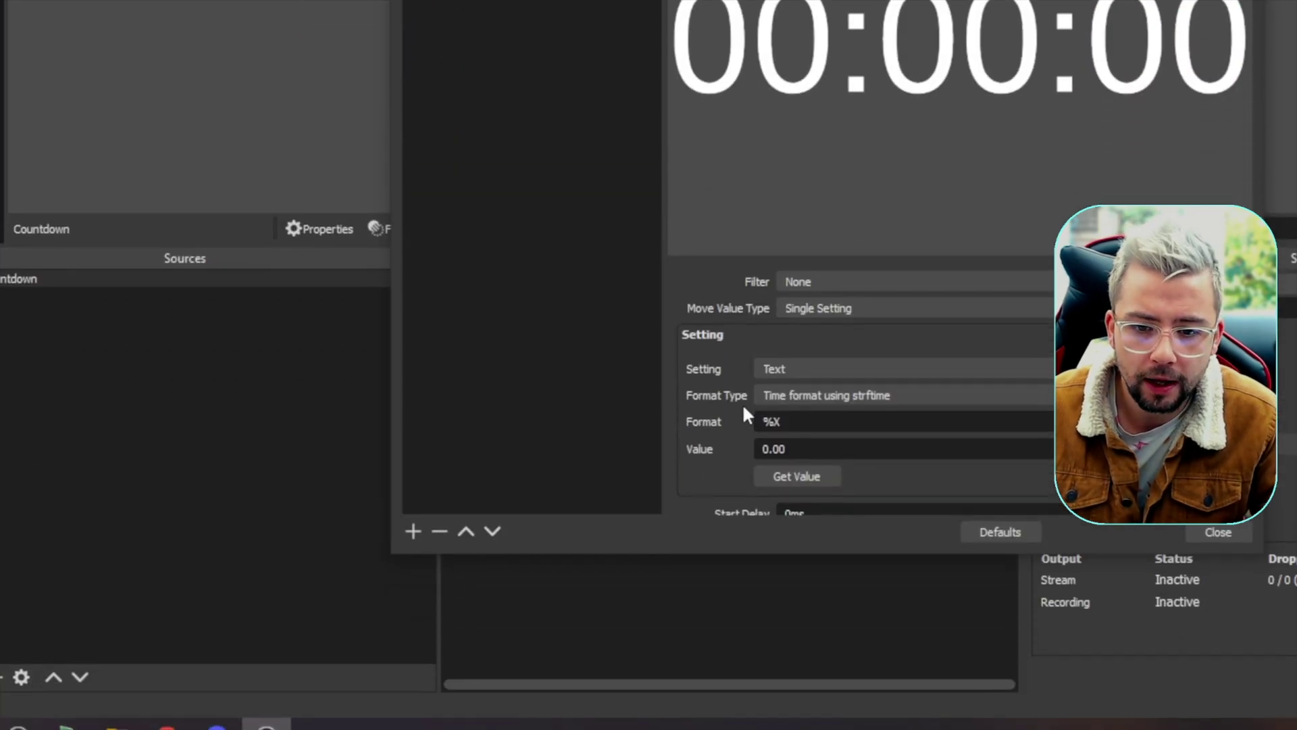
{"action": "scroll", "coordinate": [741, 392], "scroll_direction": "down", "scroll_amount": 4}
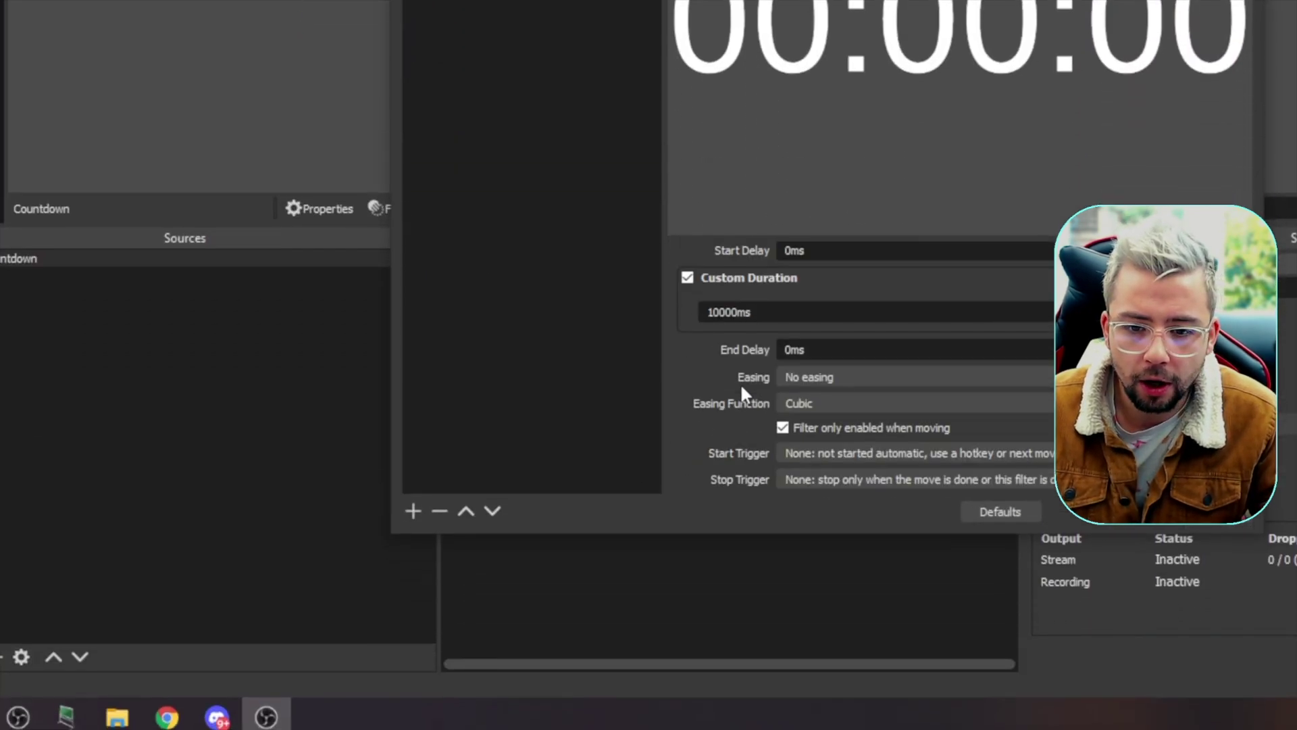
{"action": "scroll", "coordinate": [741, 391], "scroll_direction": "down", "scroll_amount": 3}
{"action": "left_click", "coordinate": [803, 422]}
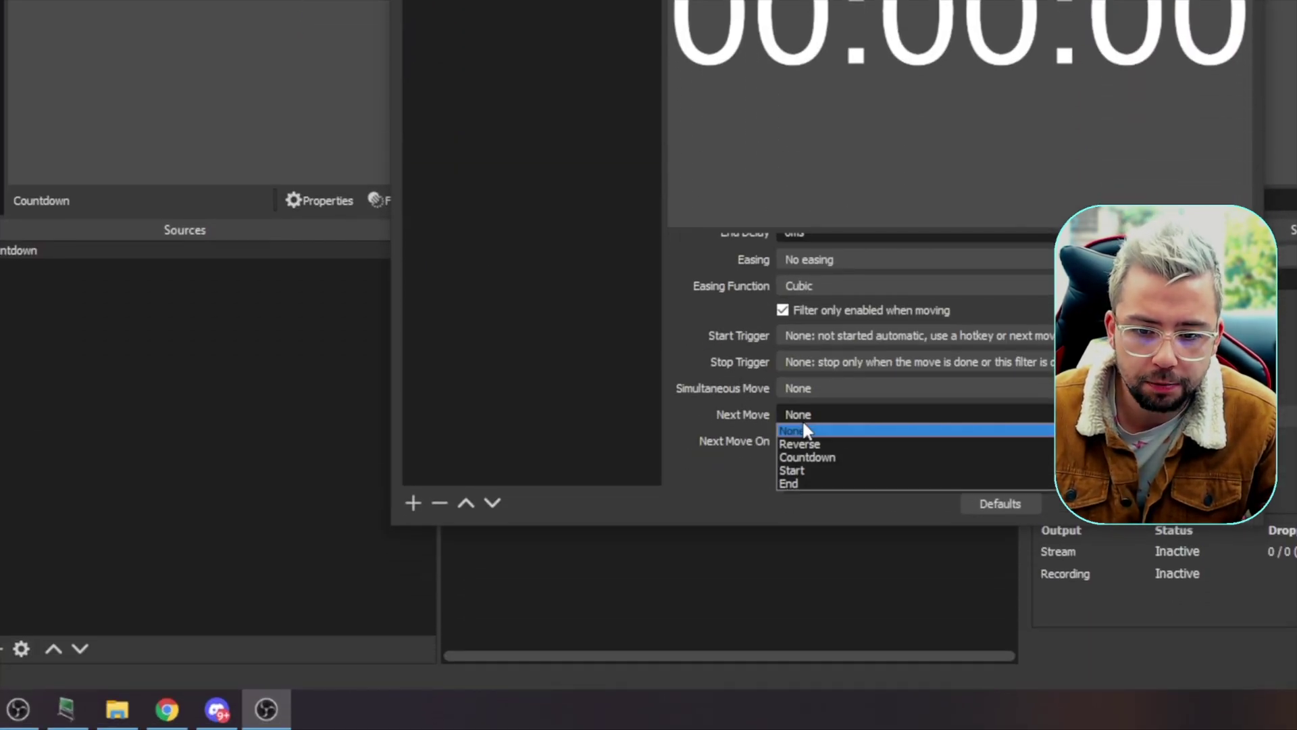
{"action": "left_click", "coordinate": [794, 483]}
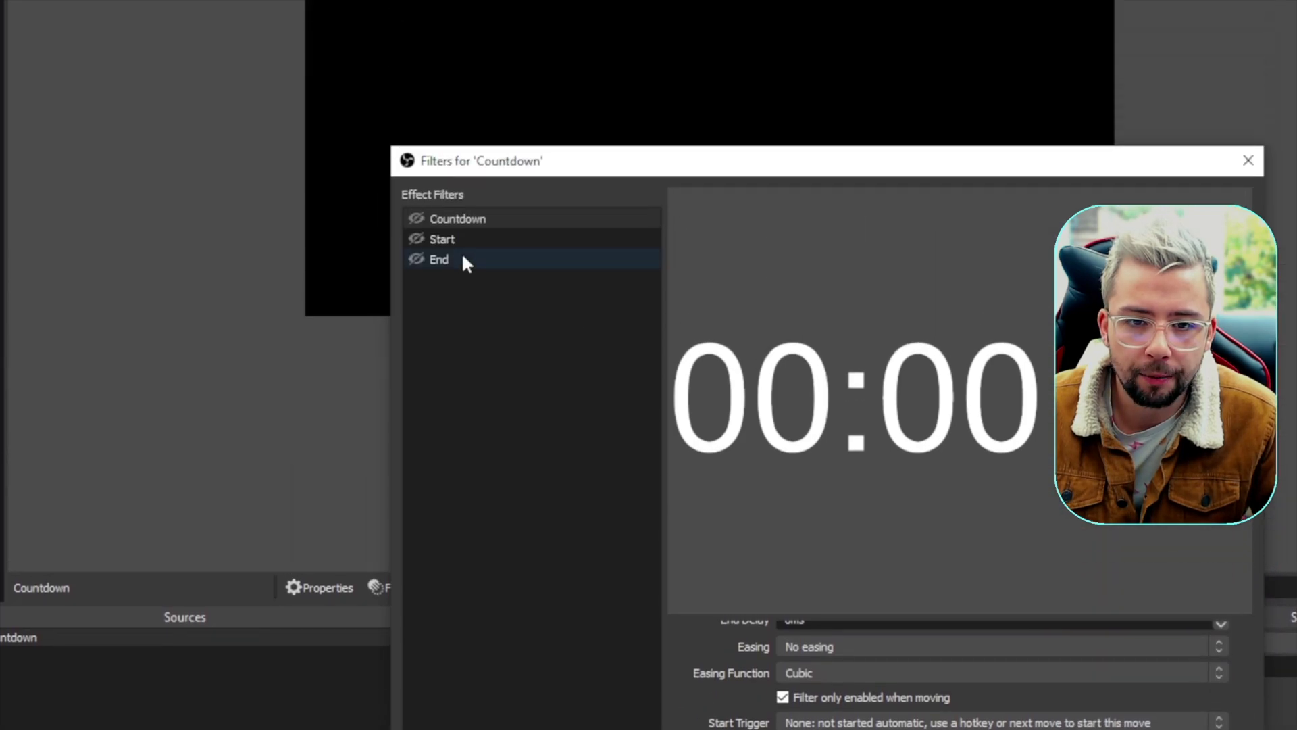
{"action": "left_click", "coordinate": [447, 351]}
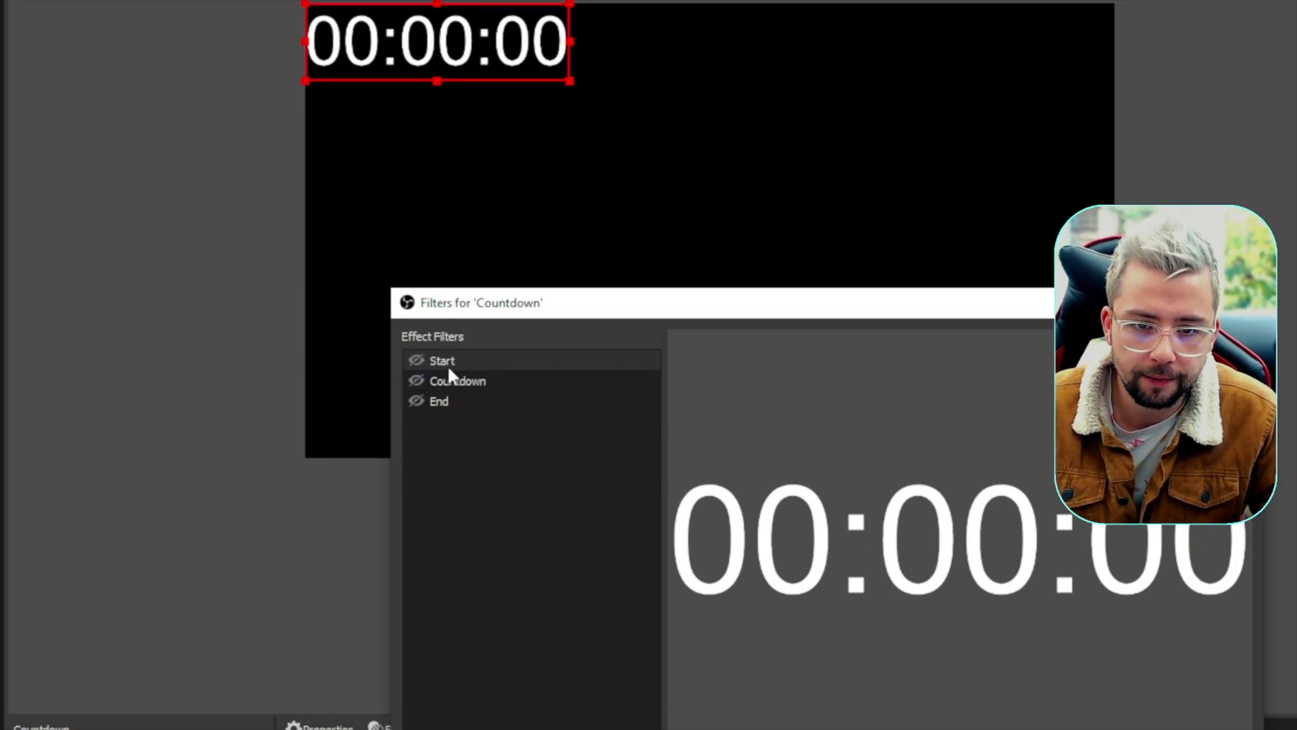
- Trigger the Start filter and watch the Start, Countdown, End chain finish on 'Stream Starting'
{"action": "left_click", "coordinate": [417, 382]}
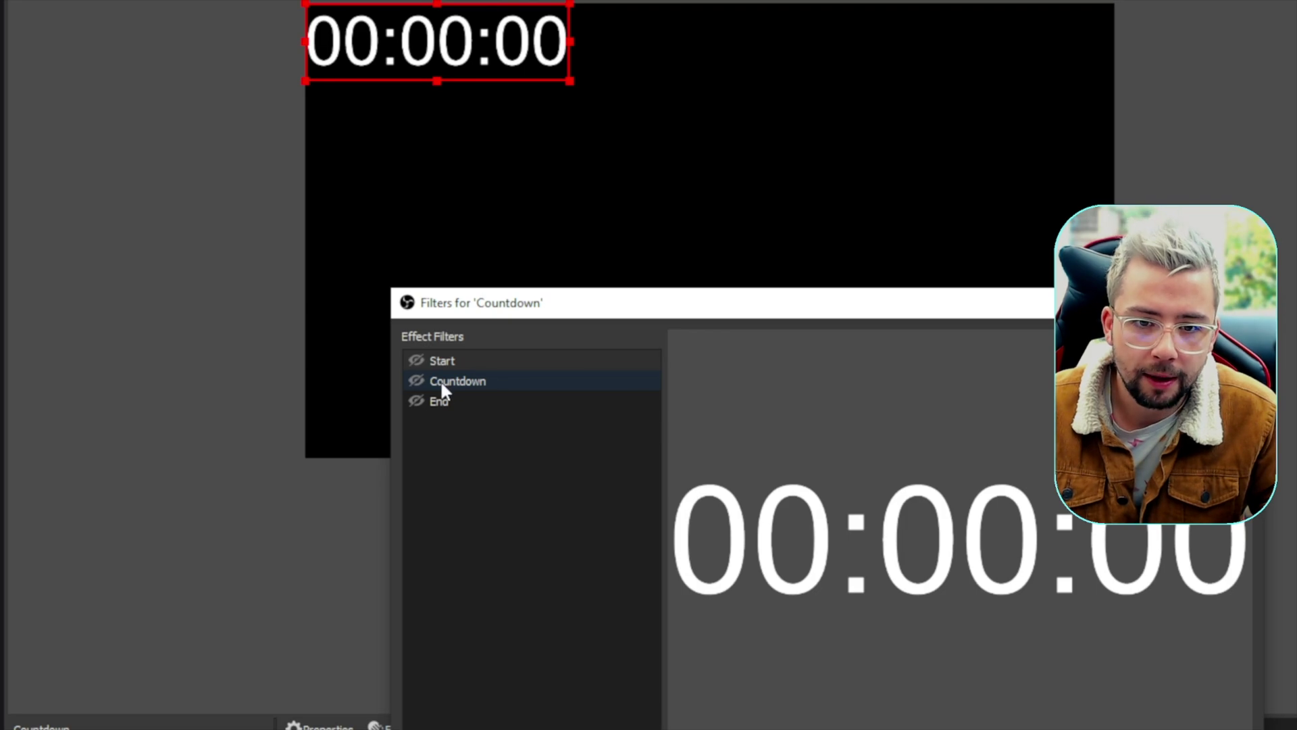
{"action": "left_click", "coordinate": [443, 401]}
{"action": "left_click", "coordinate": [419, 340]}
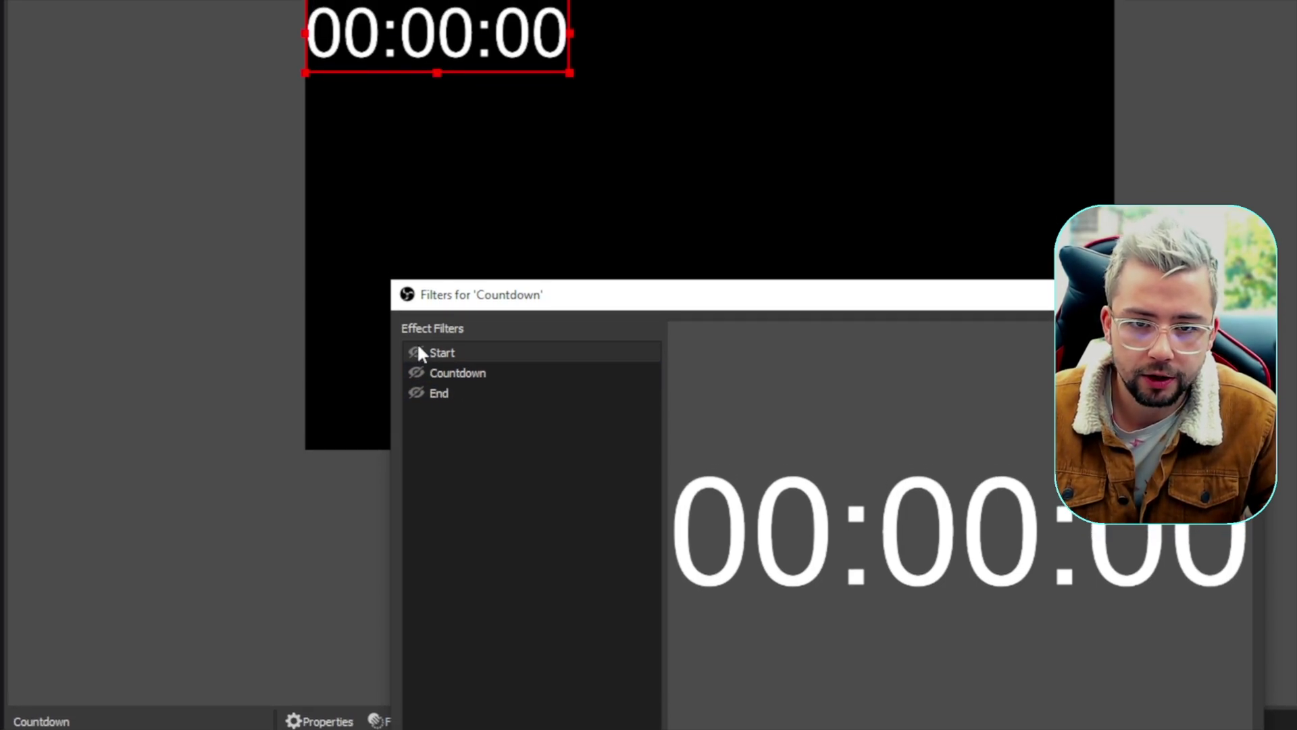
{"action": "left_click", "coordinate": [417, 353]}
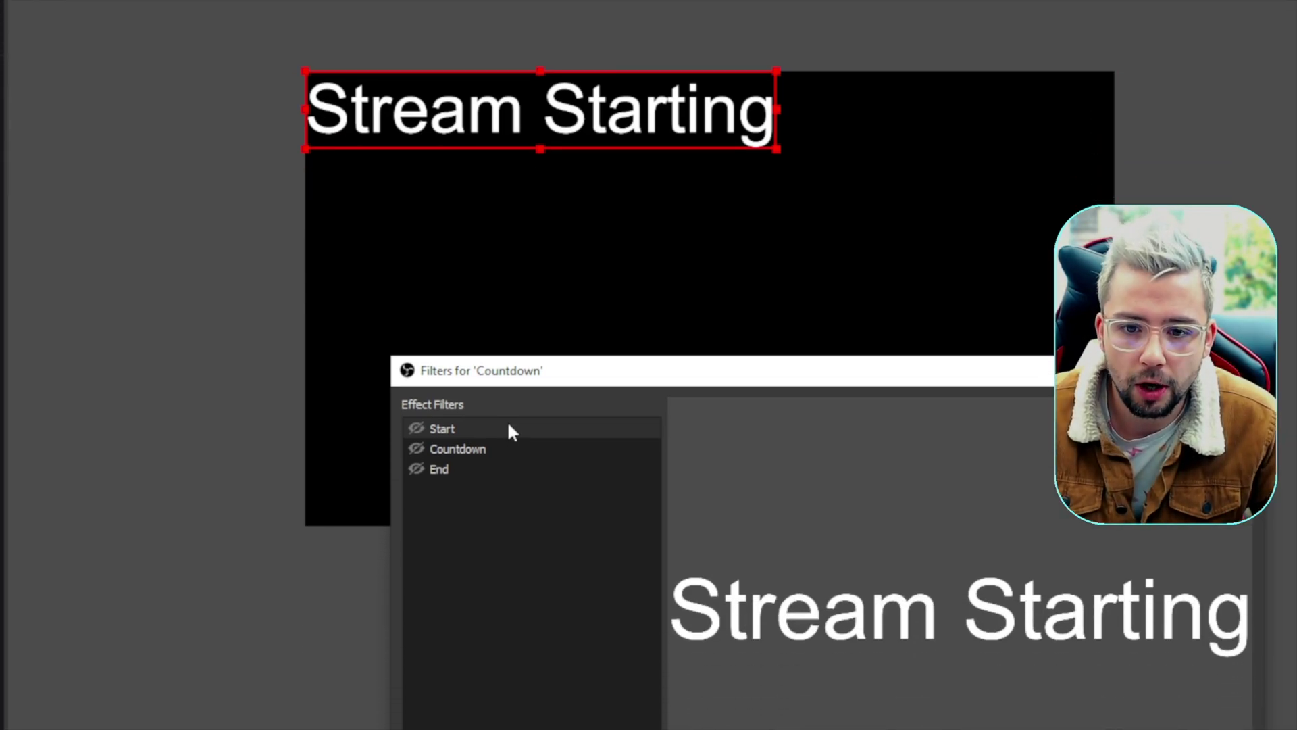
- Change the Start filter's value from 10.00 to 0
{"action": "left_click", "coordinate": [481, 389]}
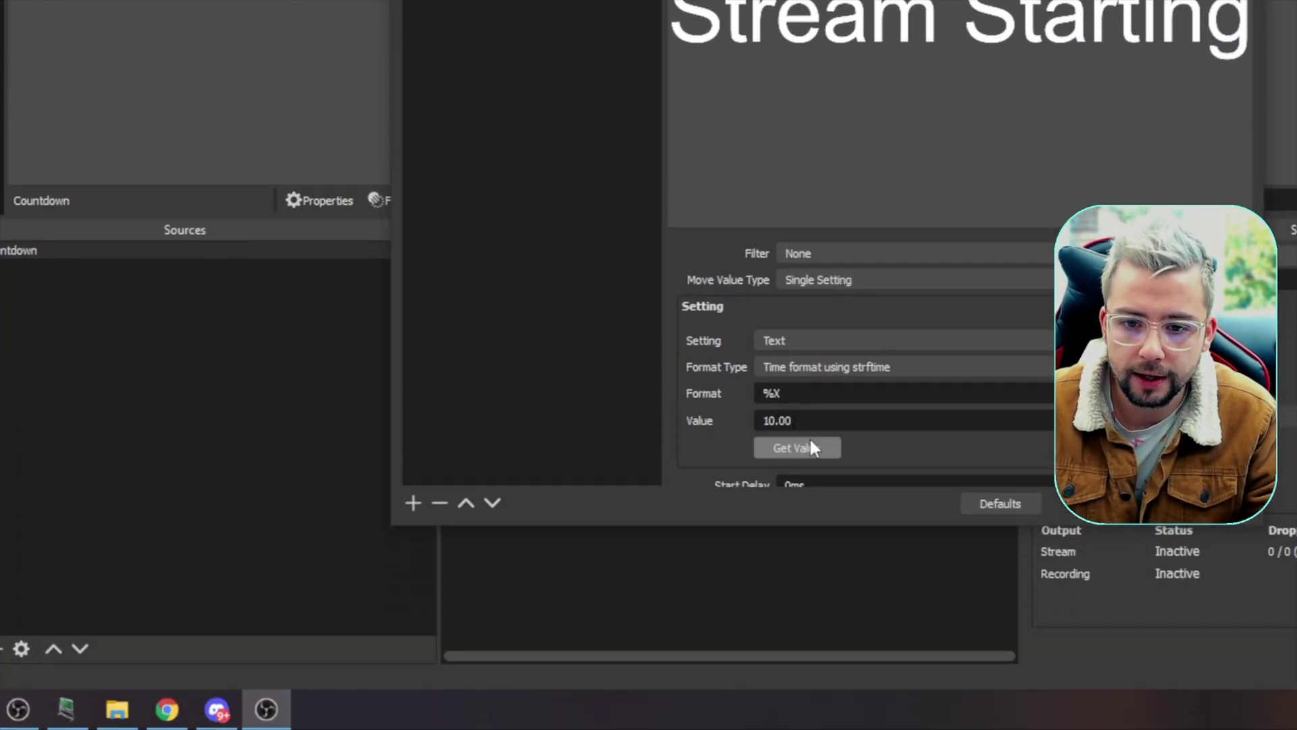
{"action": "left_click_drag", "start_coordinate": [794, 420], "coordinate": [743, 416]}
{"action": "type", "text": "0"}
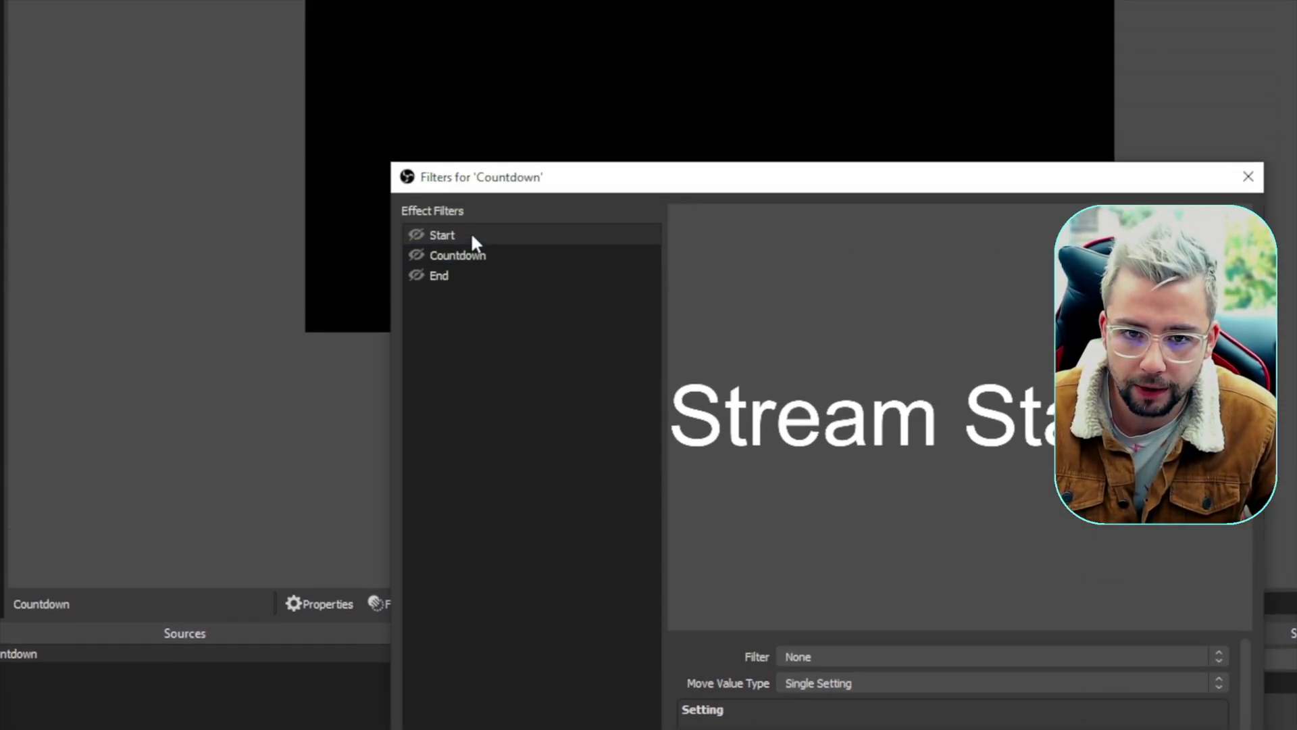
- Rename the Countdown filter to Countup, set its value to 10, and reset the text to 00:00:00
{"action": "left_click", "coordinate": [470, 342]}
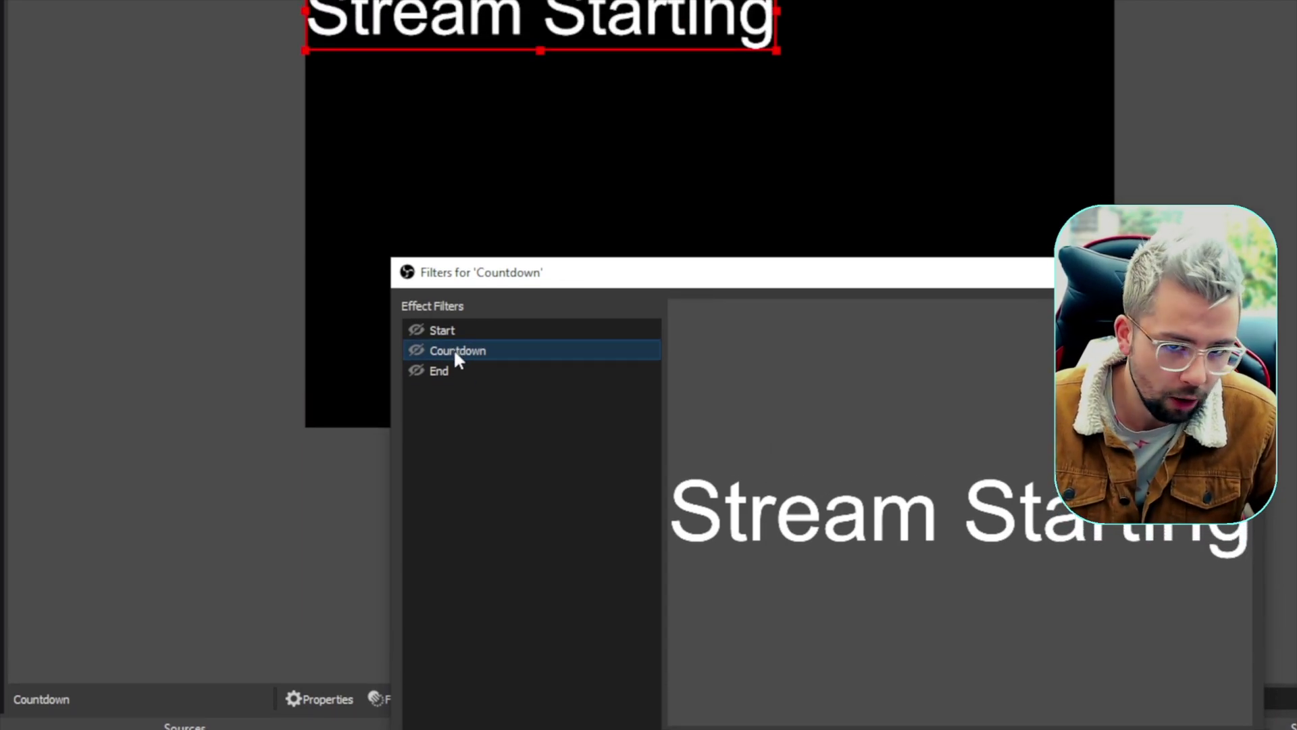
{"action": "right_click", "coordinate": [453, 348]}
{"action": "left_click", "coordinate": [492, 414]}
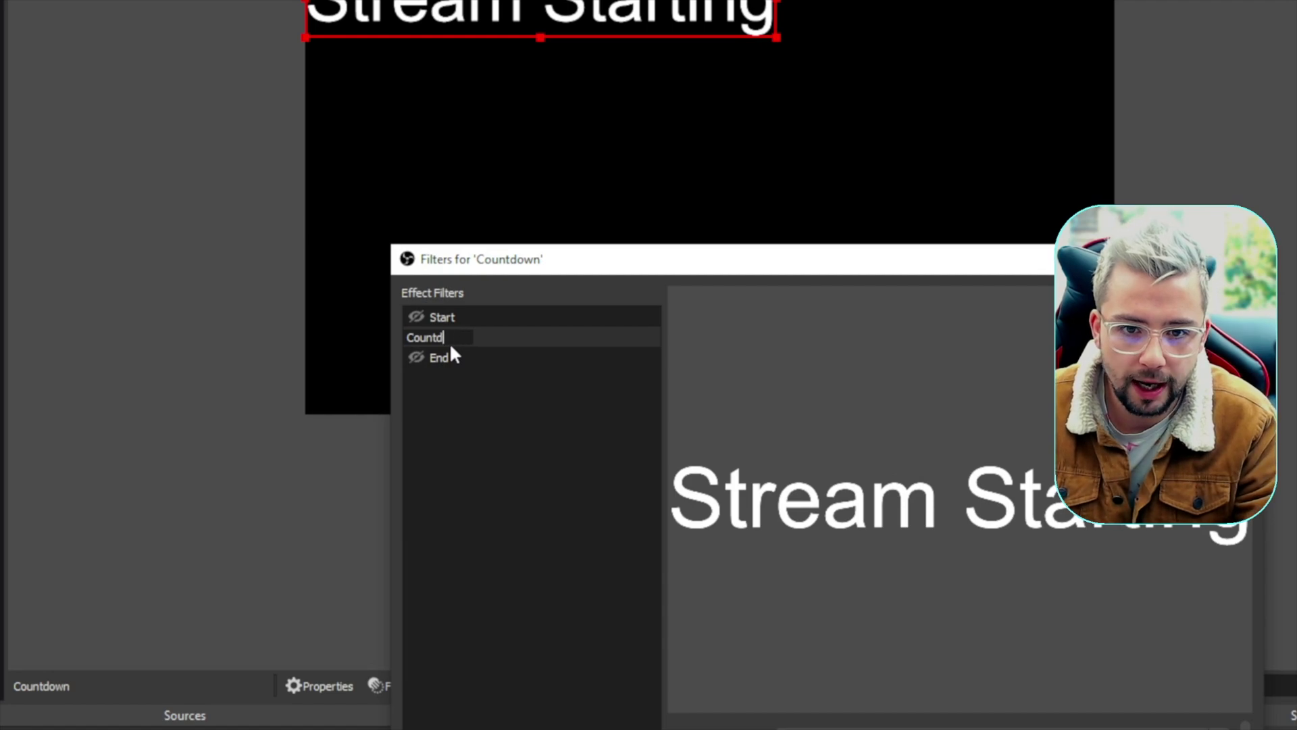
{"action": "type", "text": "Countup"}
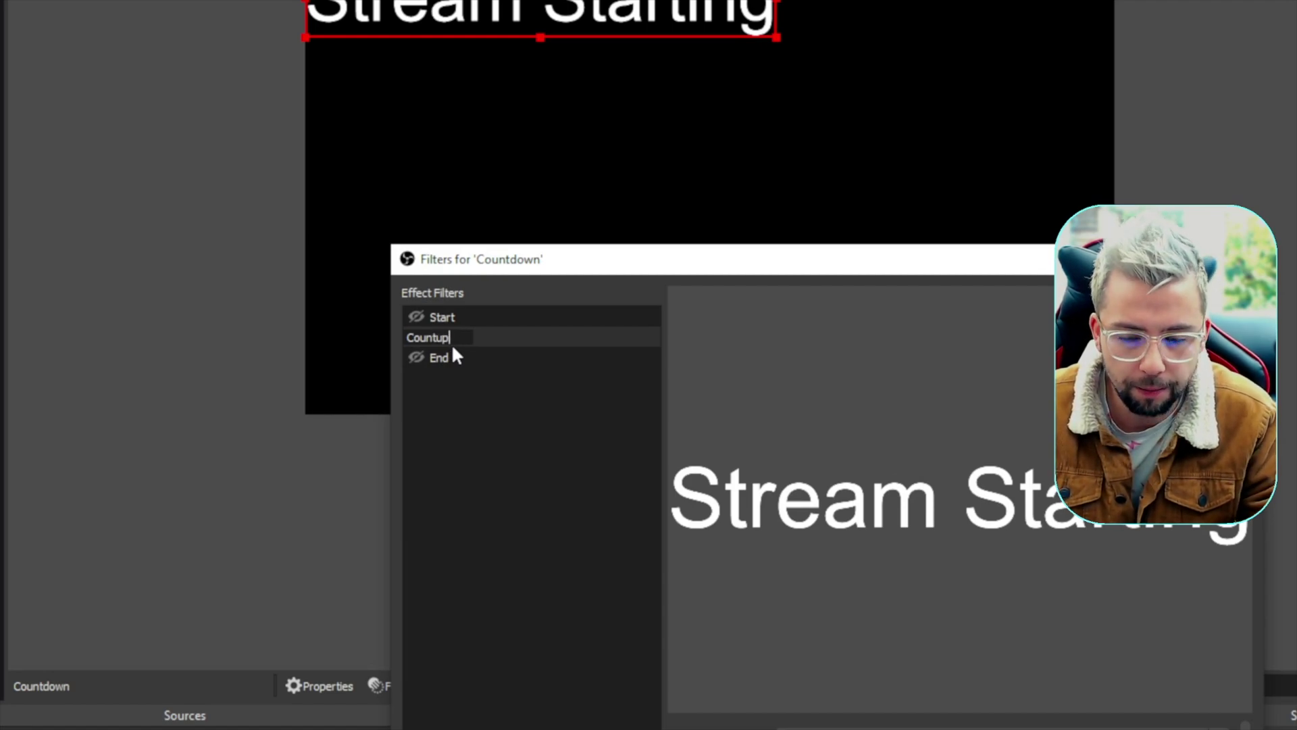
{"action": "key", "text": "Return"}
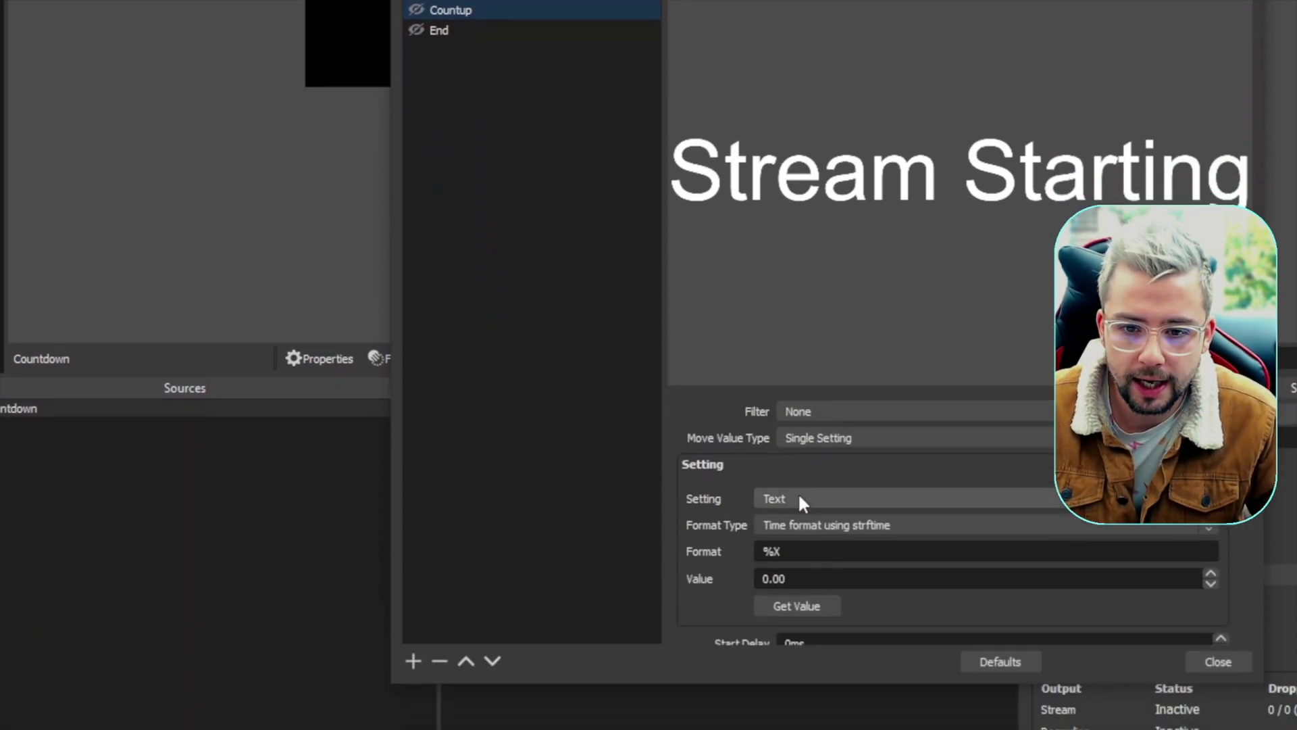
{"action": "type", "text": "10"}
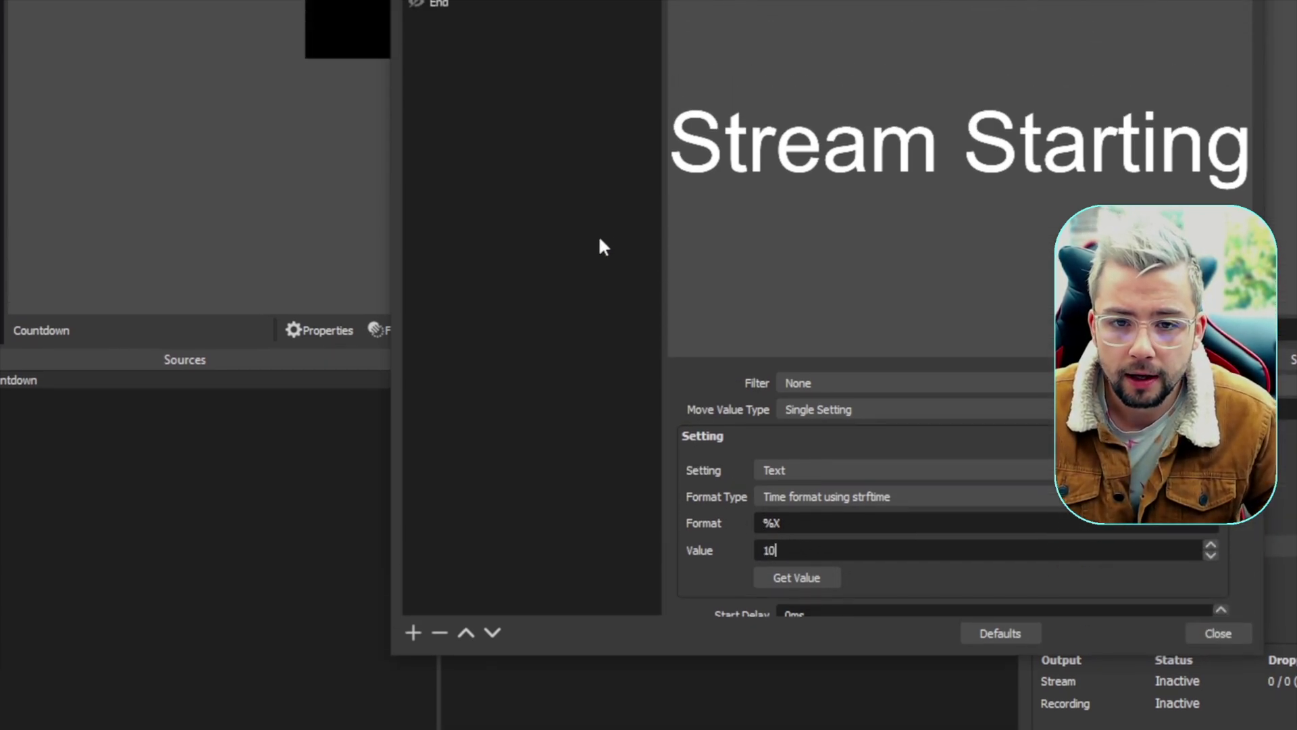
{"action": "left_click", "coordinate": [419, 328]}
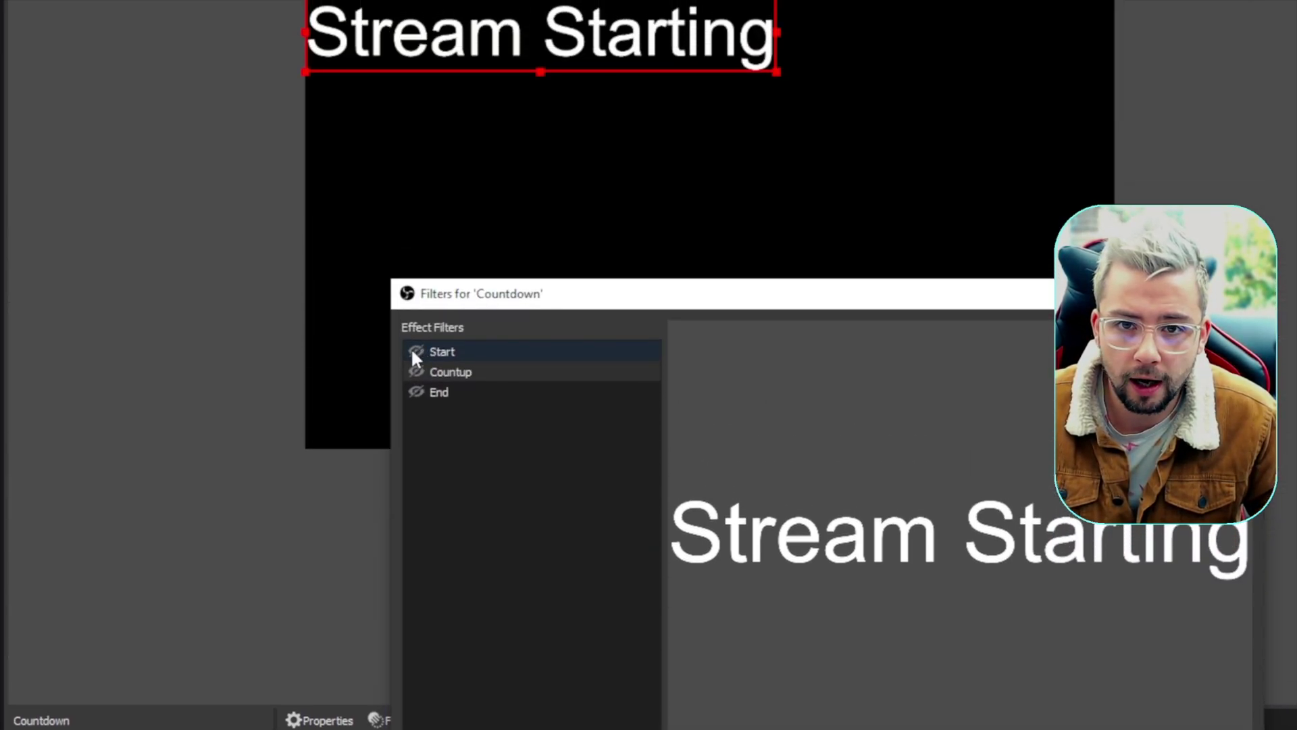
{"action": "left_click", "coordinate": [413, 351]}
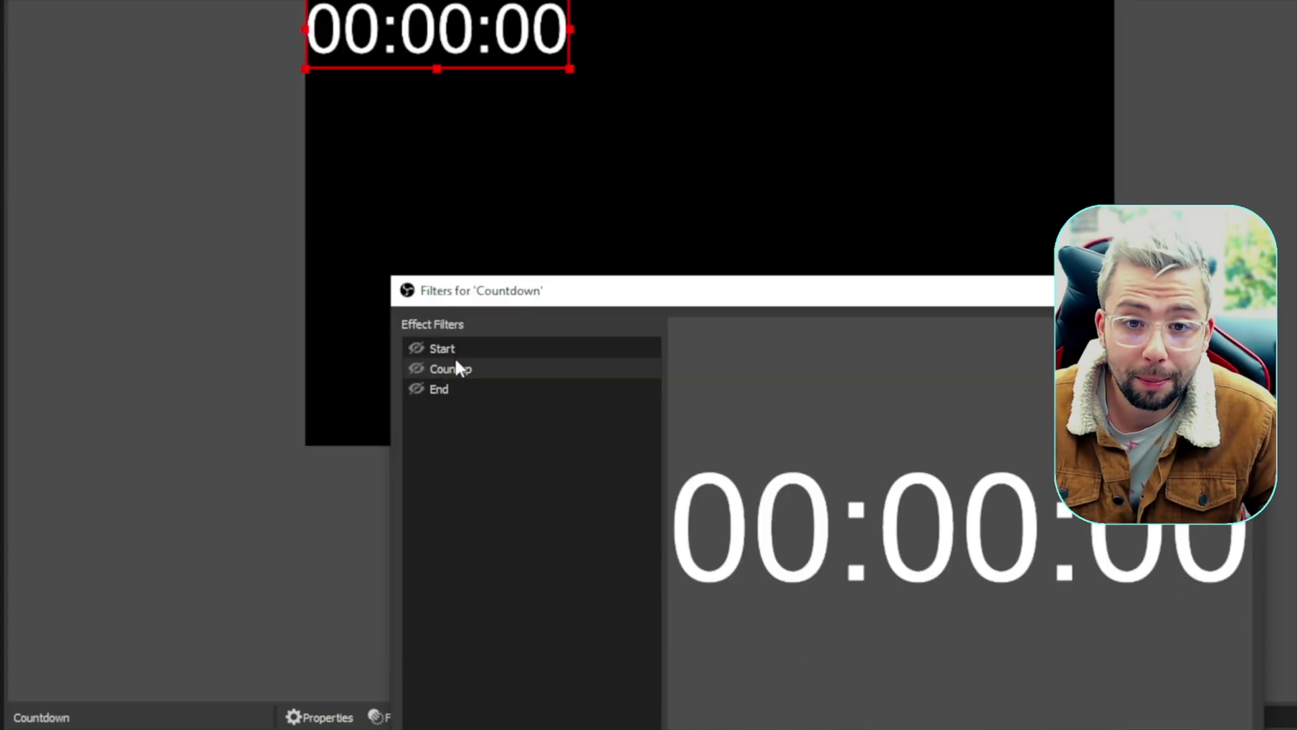
- Set the Start filter's Next Move to Countup and enable the Countup filter
{"action": "left_click", "coordinate": [457, 348]}
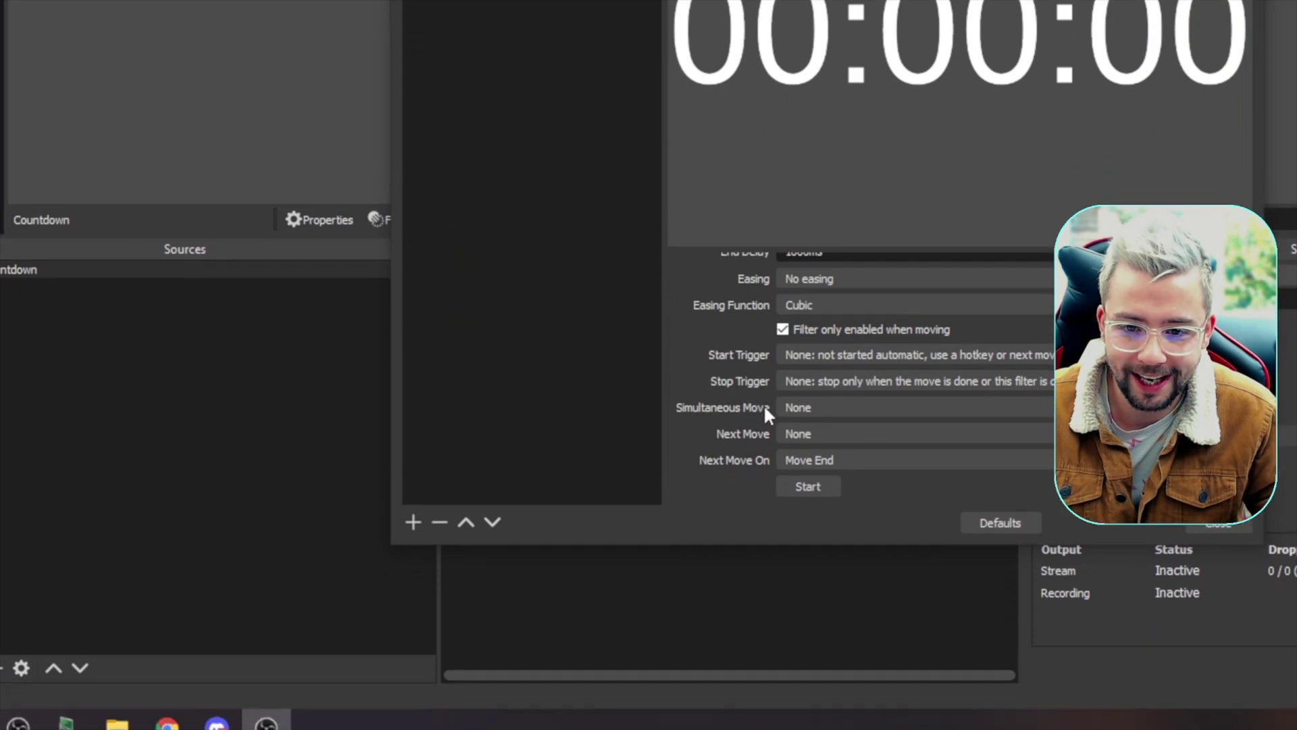
{"action": "left_click", "coordinate": [835, 433]}
{"action": "left_click", "coordinate": [809, 487]}
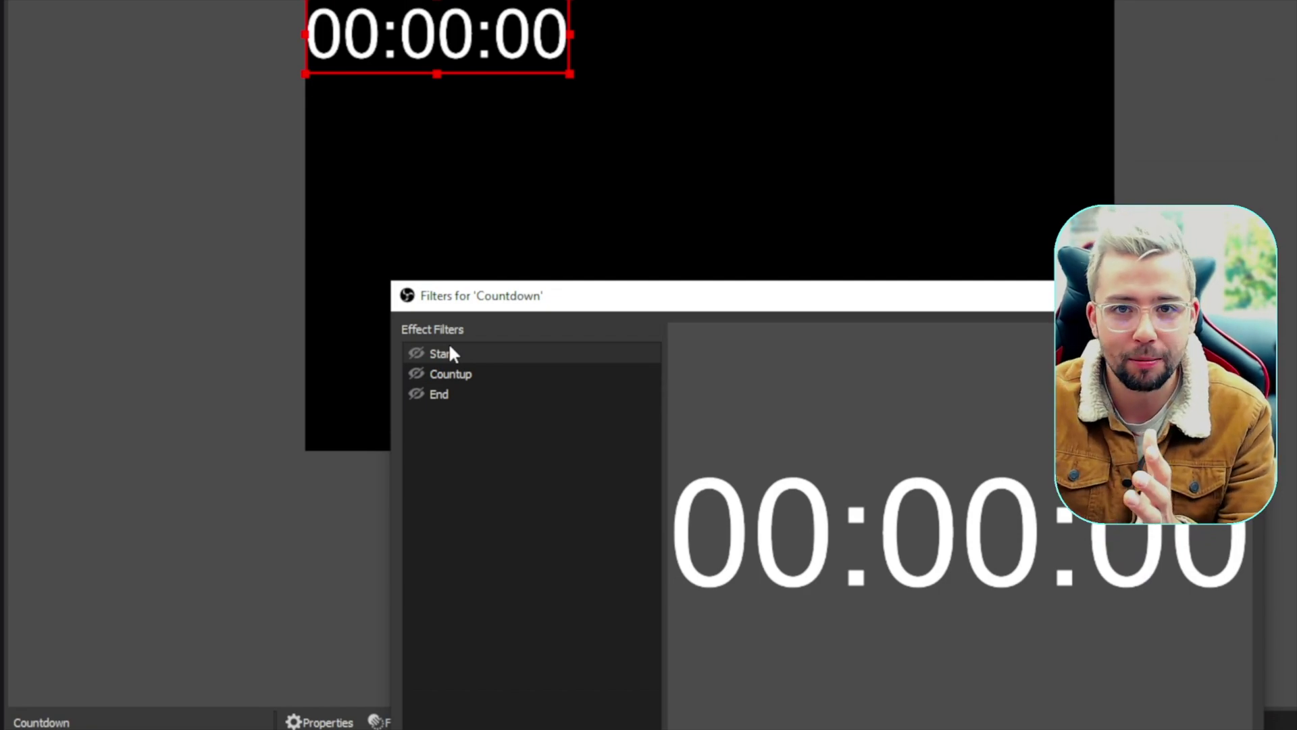
{"action": "left_click", "coordinate": [490, 373]}
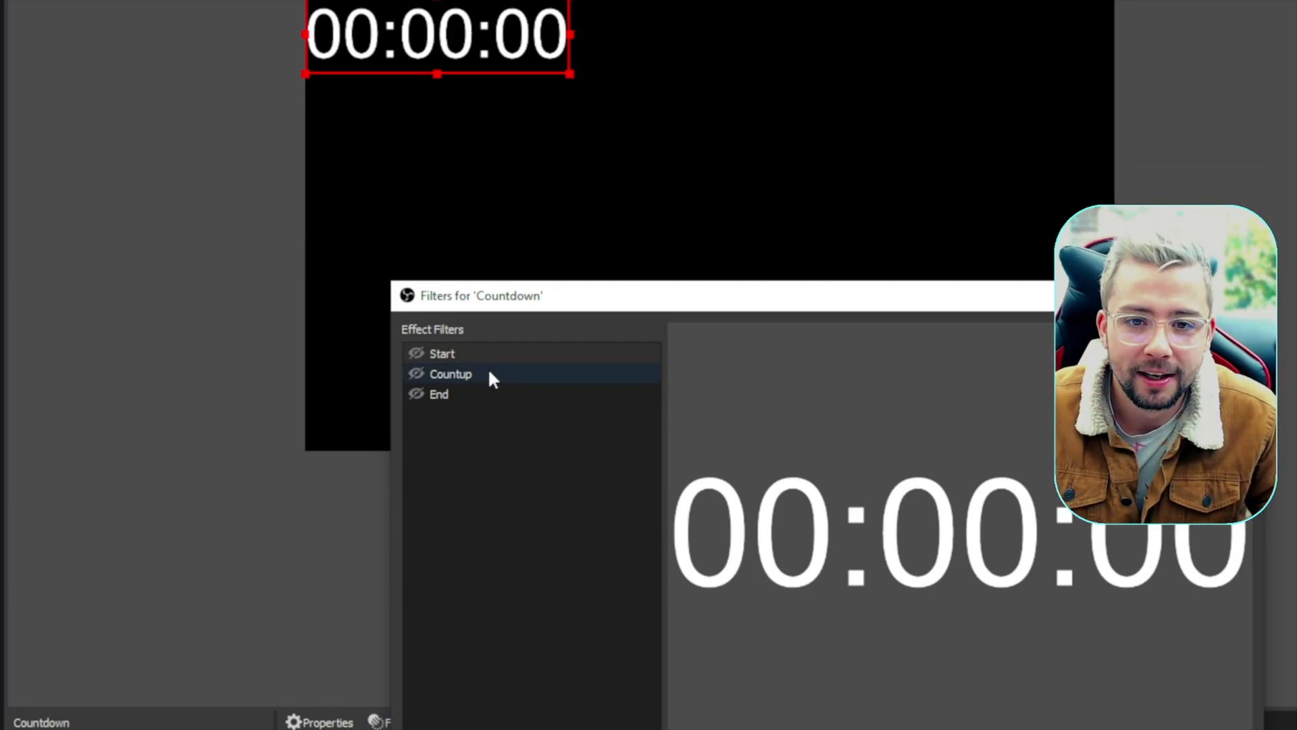
{"action": "left_click", "coordinate": [417, 355]}
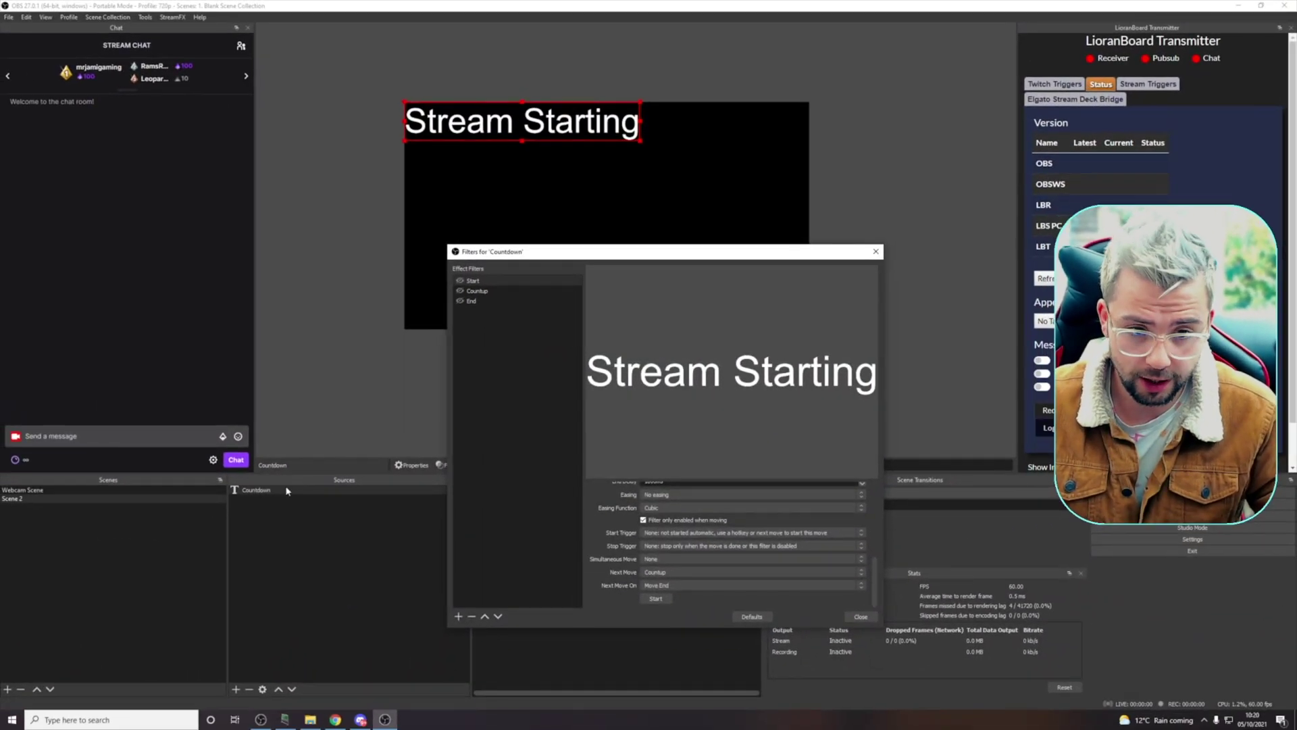
- Let the count finish on 'Stream Starting', then dismiss the Countdown source's context menu unchanged
{"action": "right_click", "coordinate": [229, 508]}
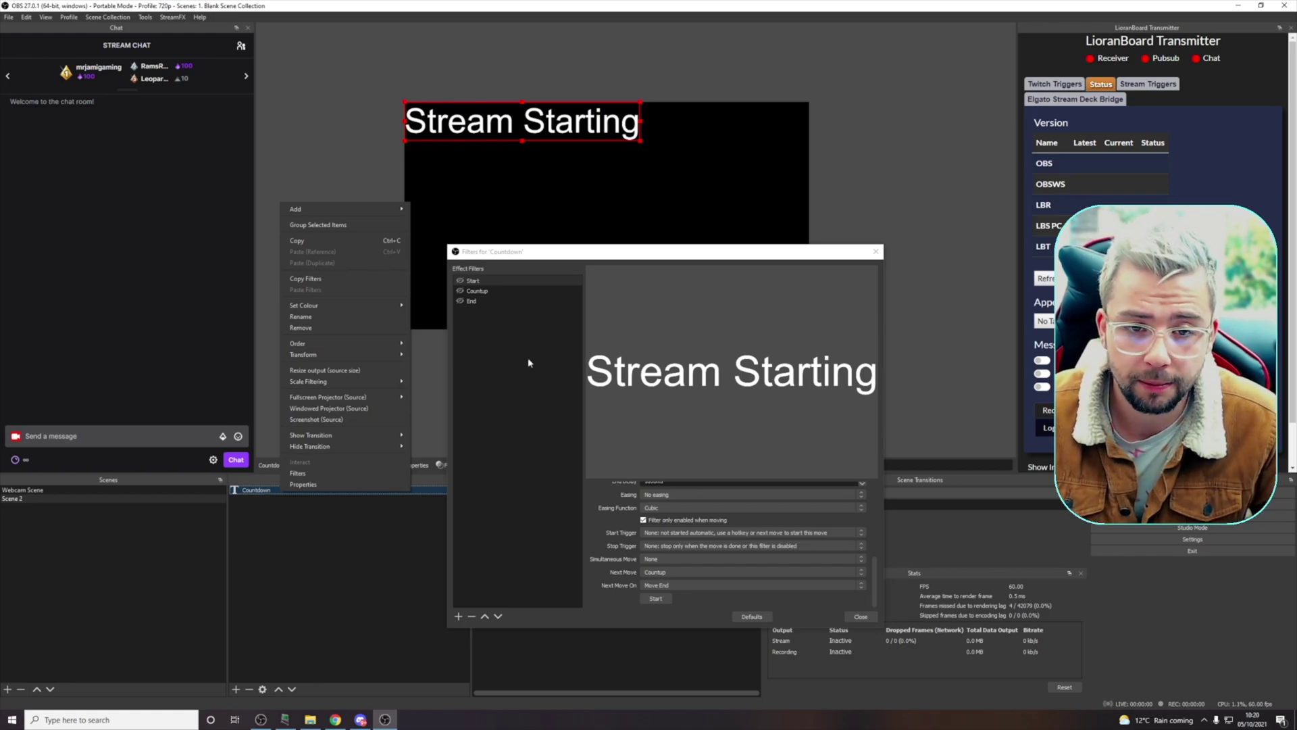
{"action": "left_click", "coordinate": [489, 414]}
- Review the time format examples on the Move transition forum updates page
{"action": "left_click", "coordinate": [336, 719]}
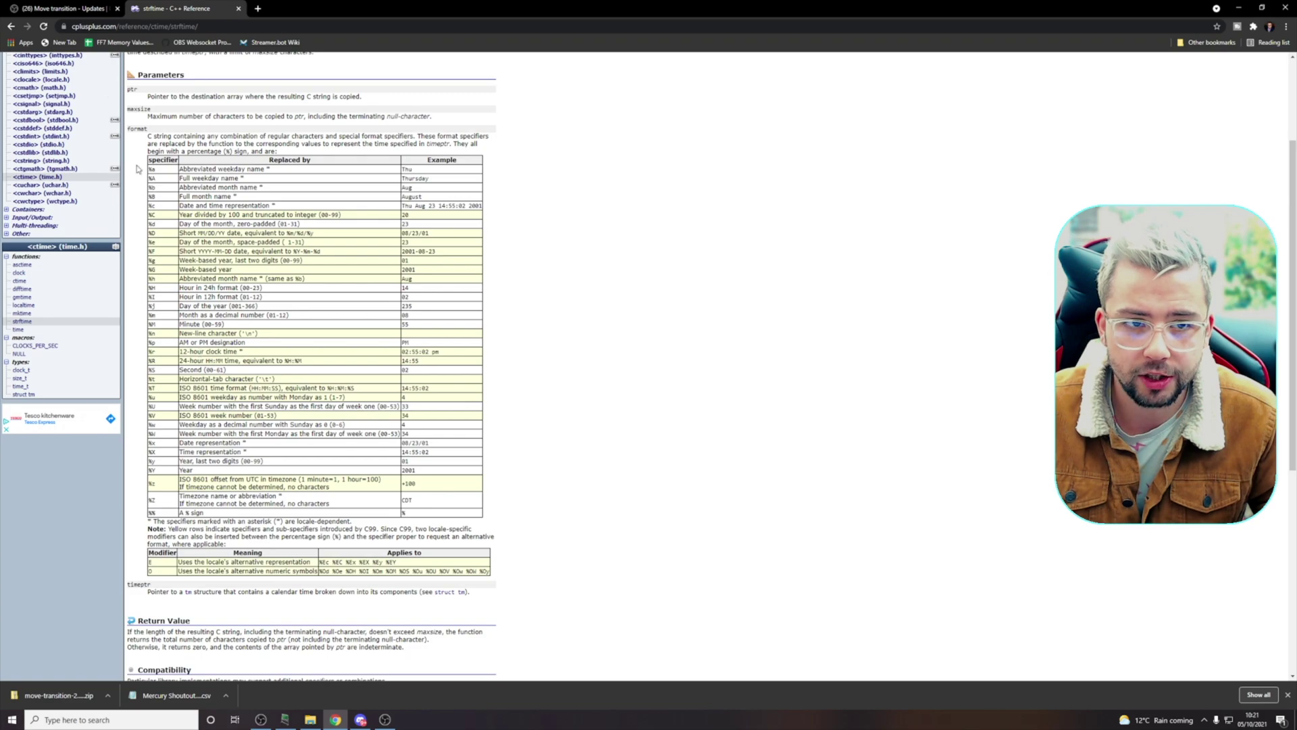
{"action": "left_click", "coordinate": [64, 9]}
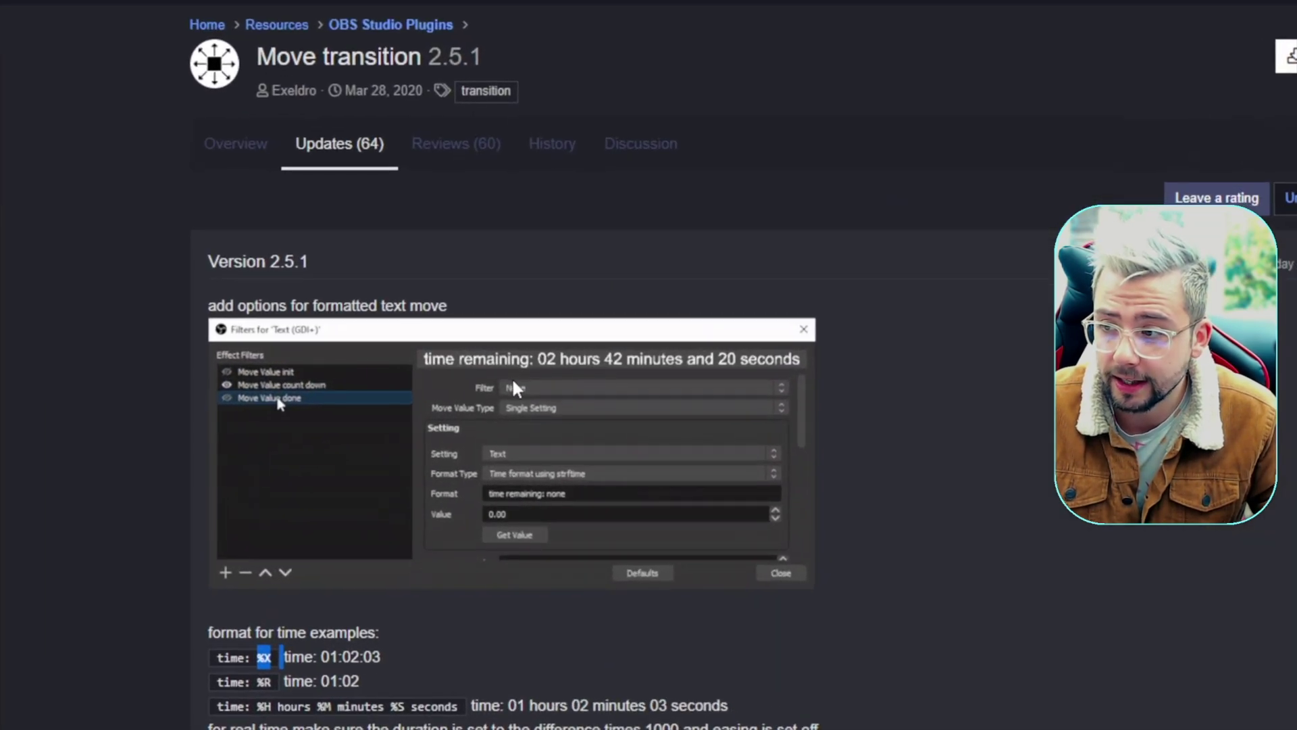
{"action": "scroll", "coordinate": [338, 406], "scroll_direction": "down", "scroll_amount": 2}
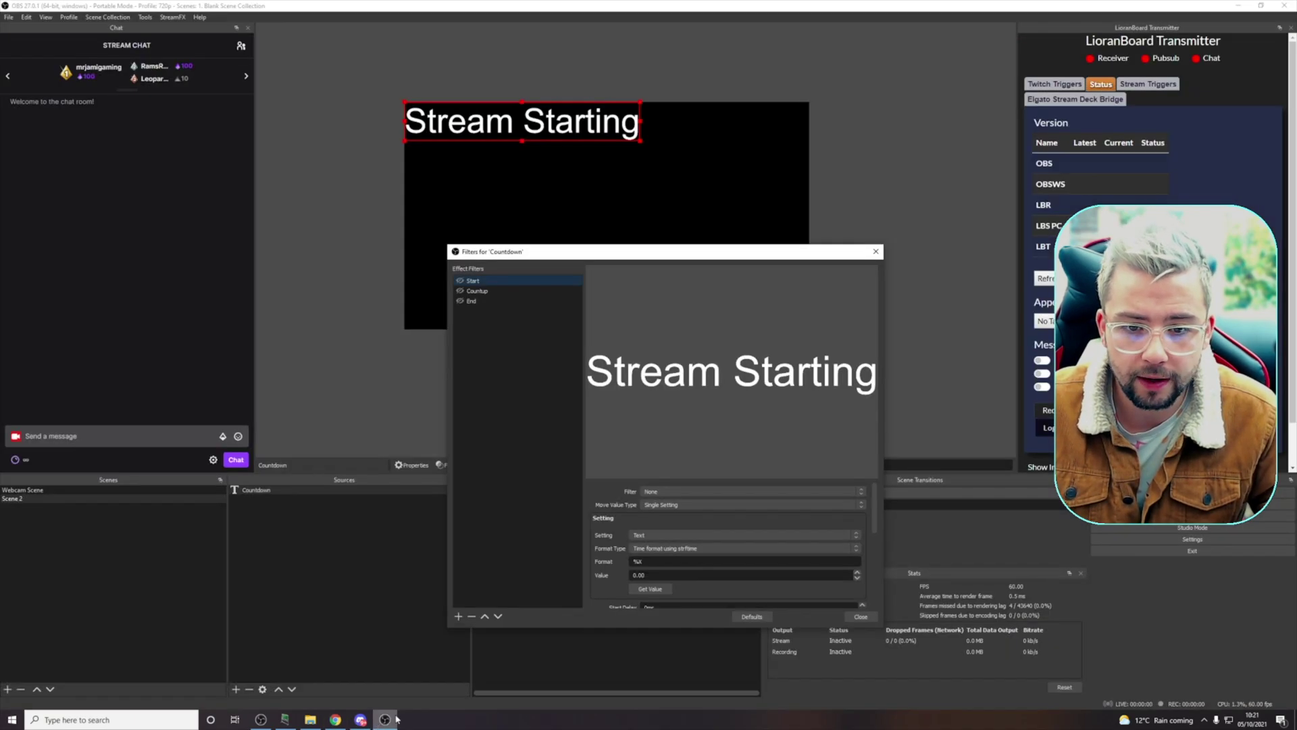
- Select the Start filter's %X format, then bring up the strftime specifier table
{"action": "left_click", "coordinate": [385, 719]}
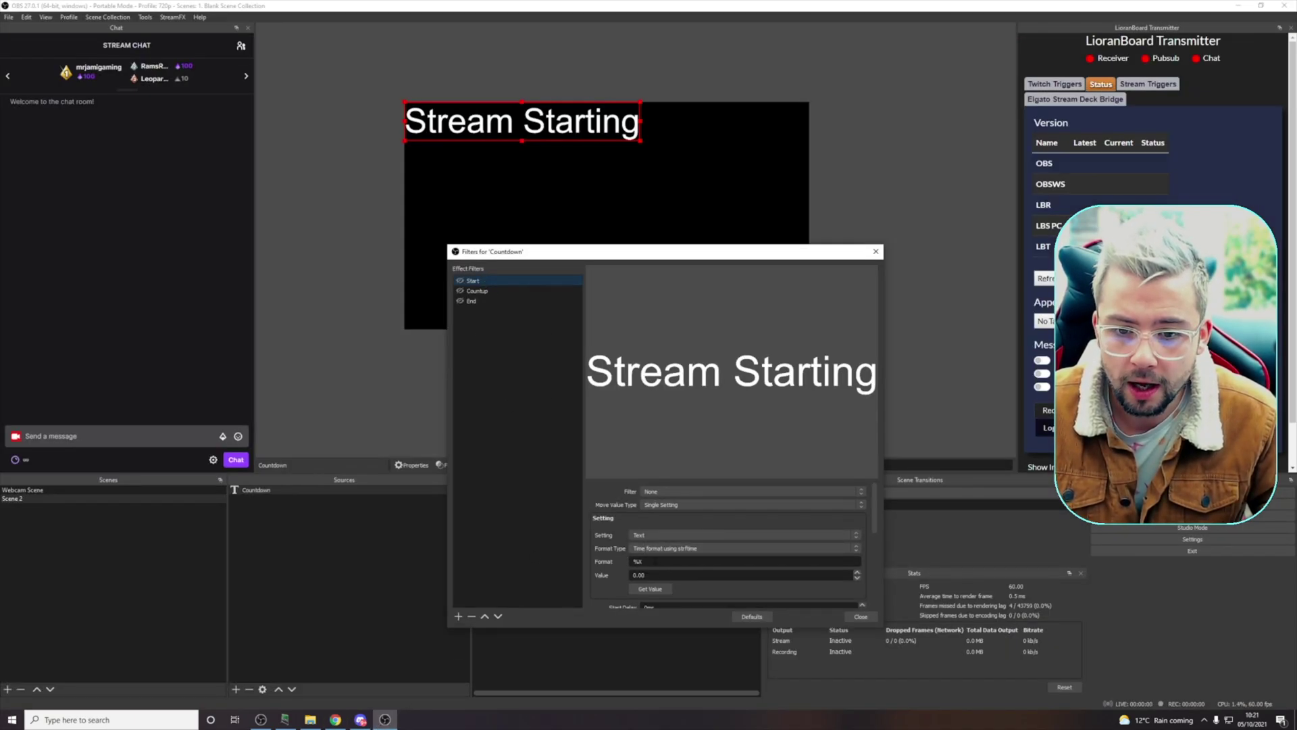
{"action": "double_click", "coordinate": [638, 561]}
{"action": "left_click", "coordinate": [335, 718]}
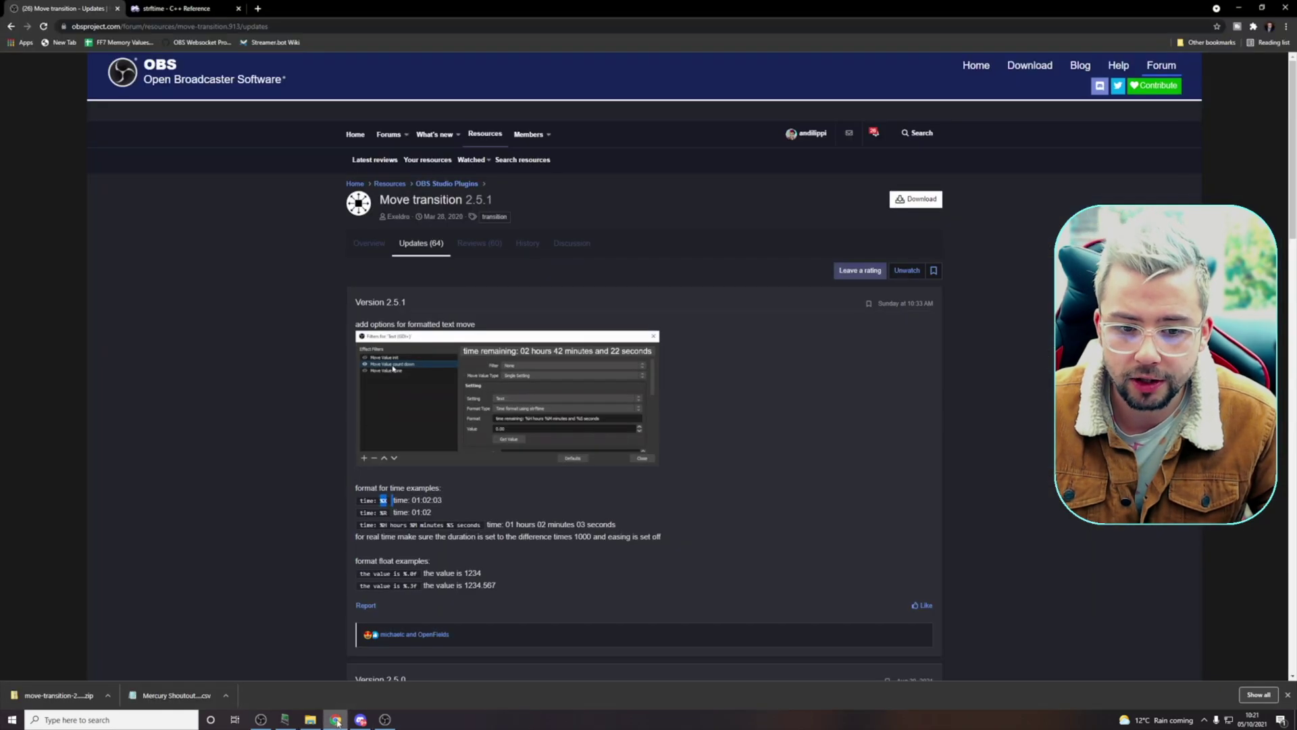
{"action": "left_click", "coordinate": [177, 8]}
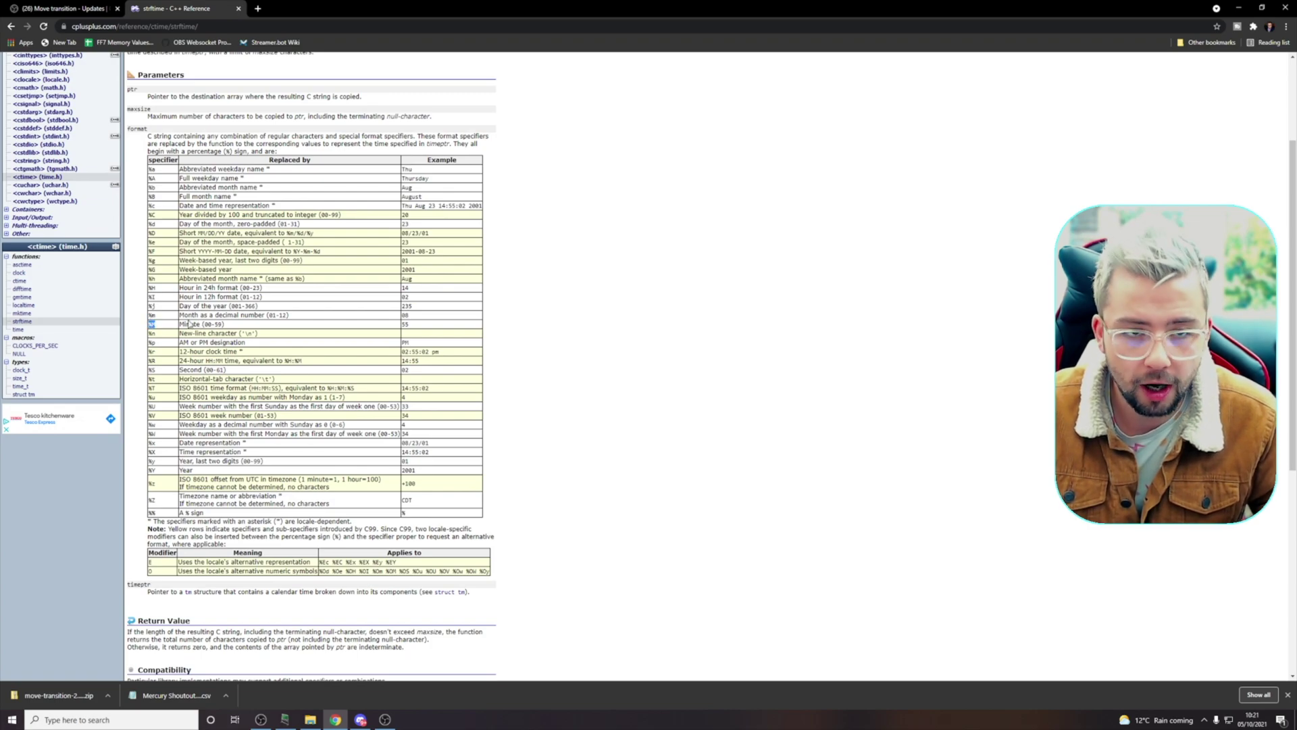
- Set the Start filter's format to '%M Minutes, %S Seconds', copying %S from the strftime table
{"action": "key", "text": "alt+Tab"}
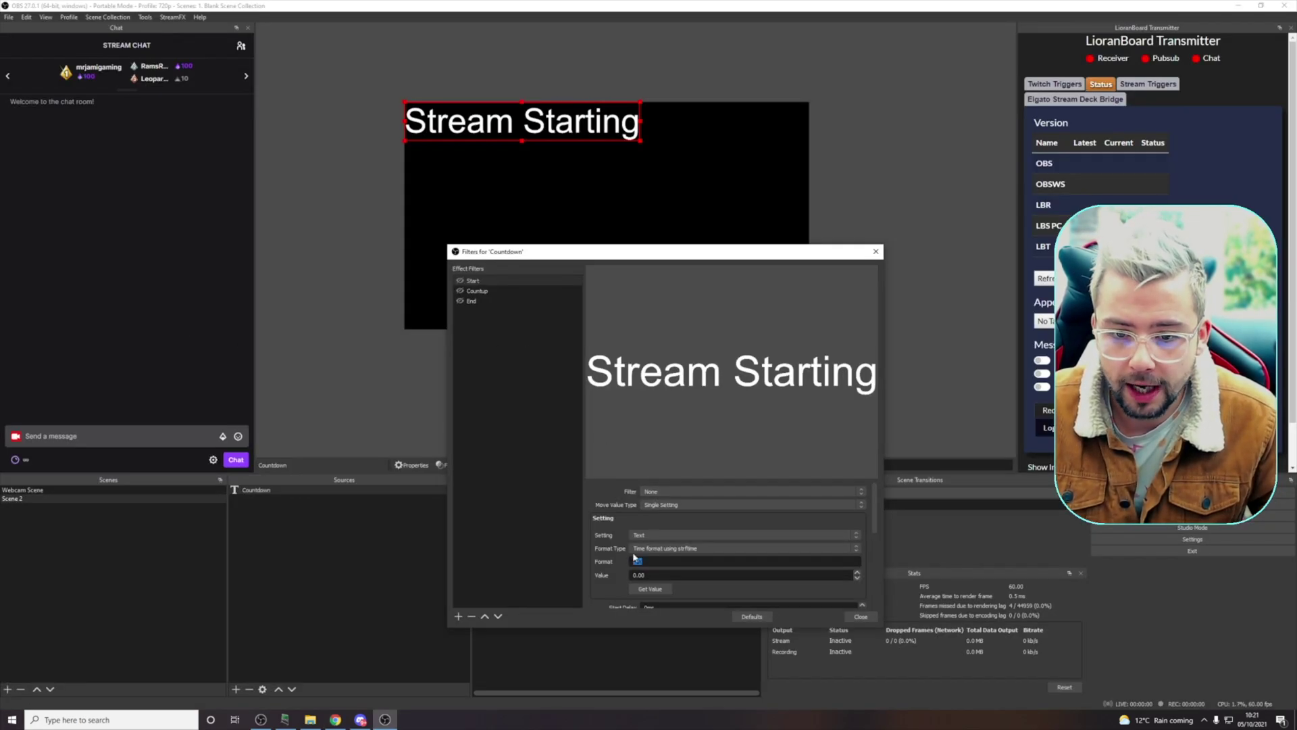
{"action": "type", "text": "%M Minutes,"}
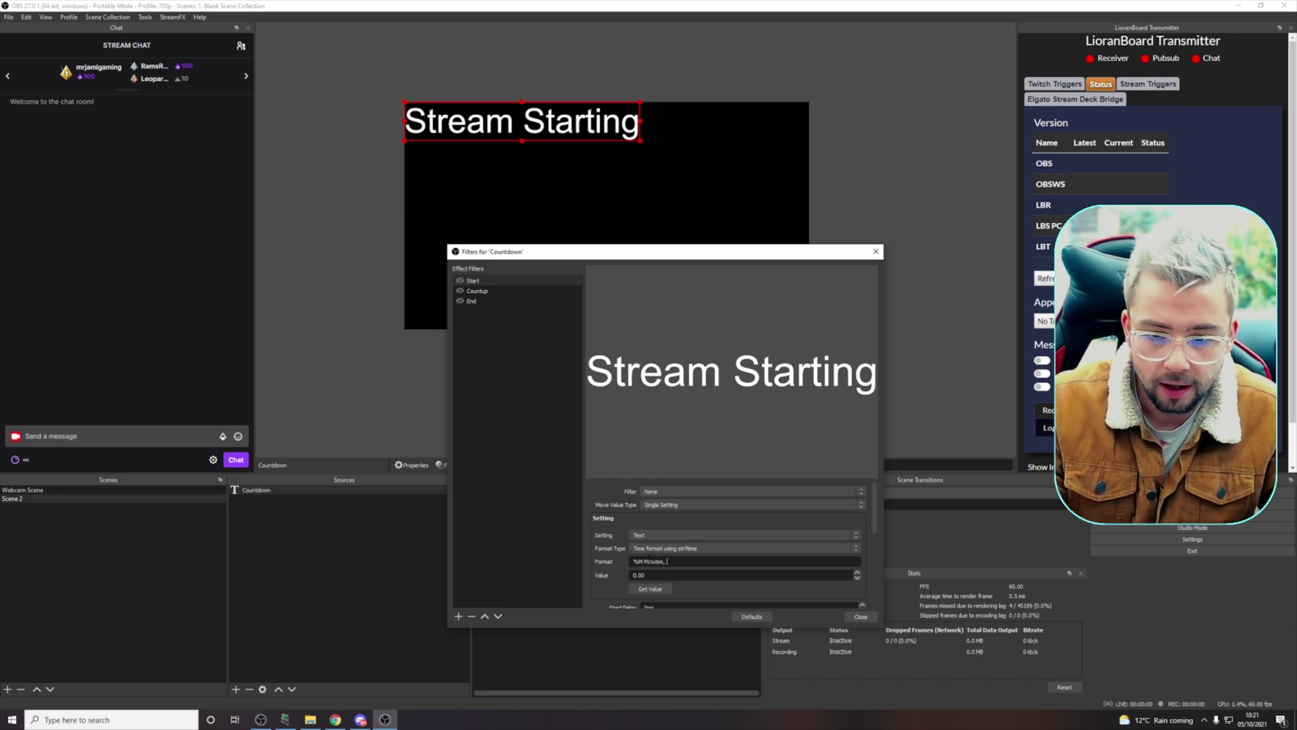
{"action": "key", "text": "alt+Tab"}
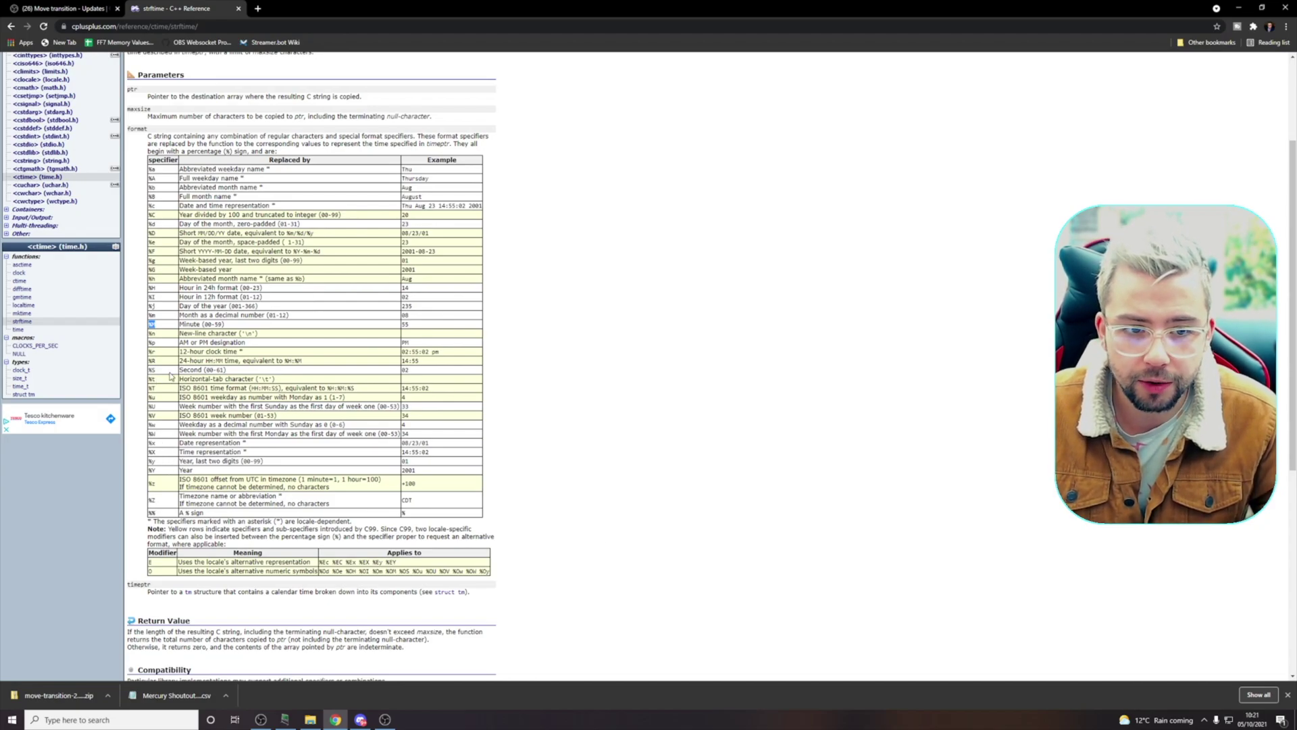
{"action": "left_click_drag", "start_coordinate": [162, 373], "coordinate": [150, 373]}
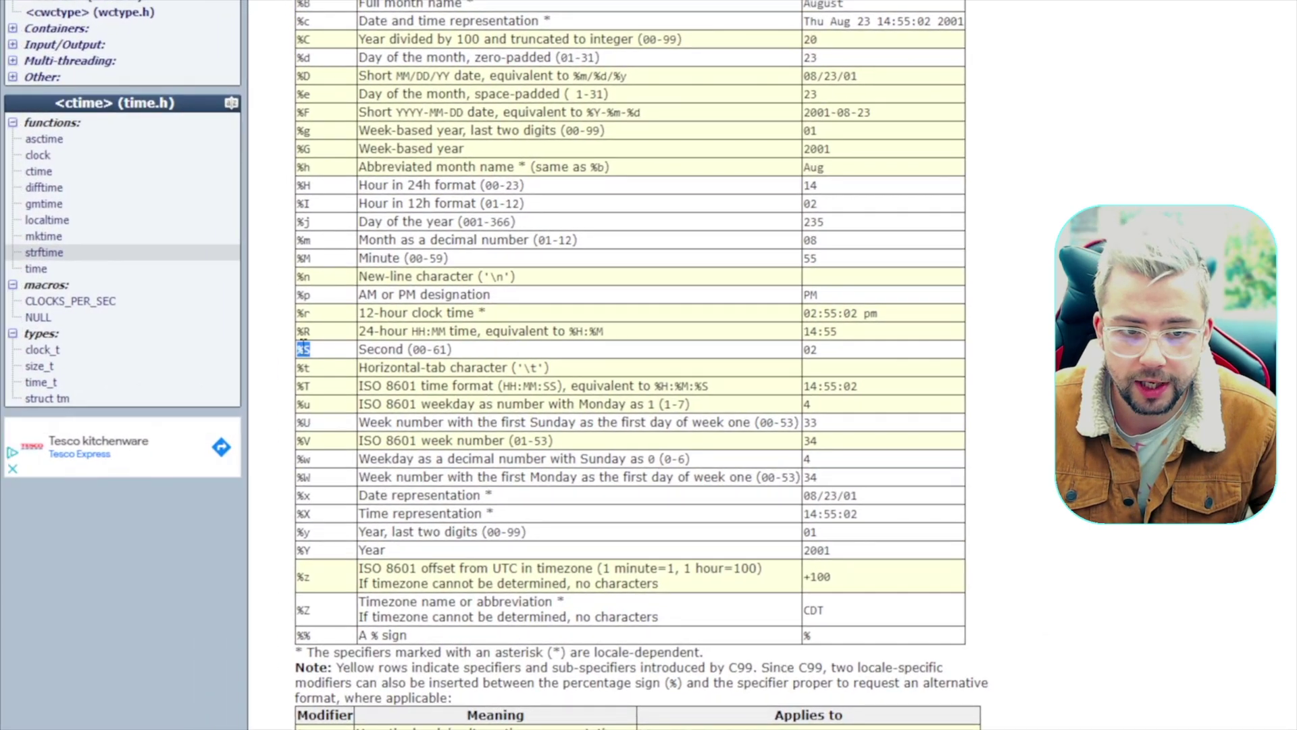
{"action": "right_click", "coordinate": [151, 369]}
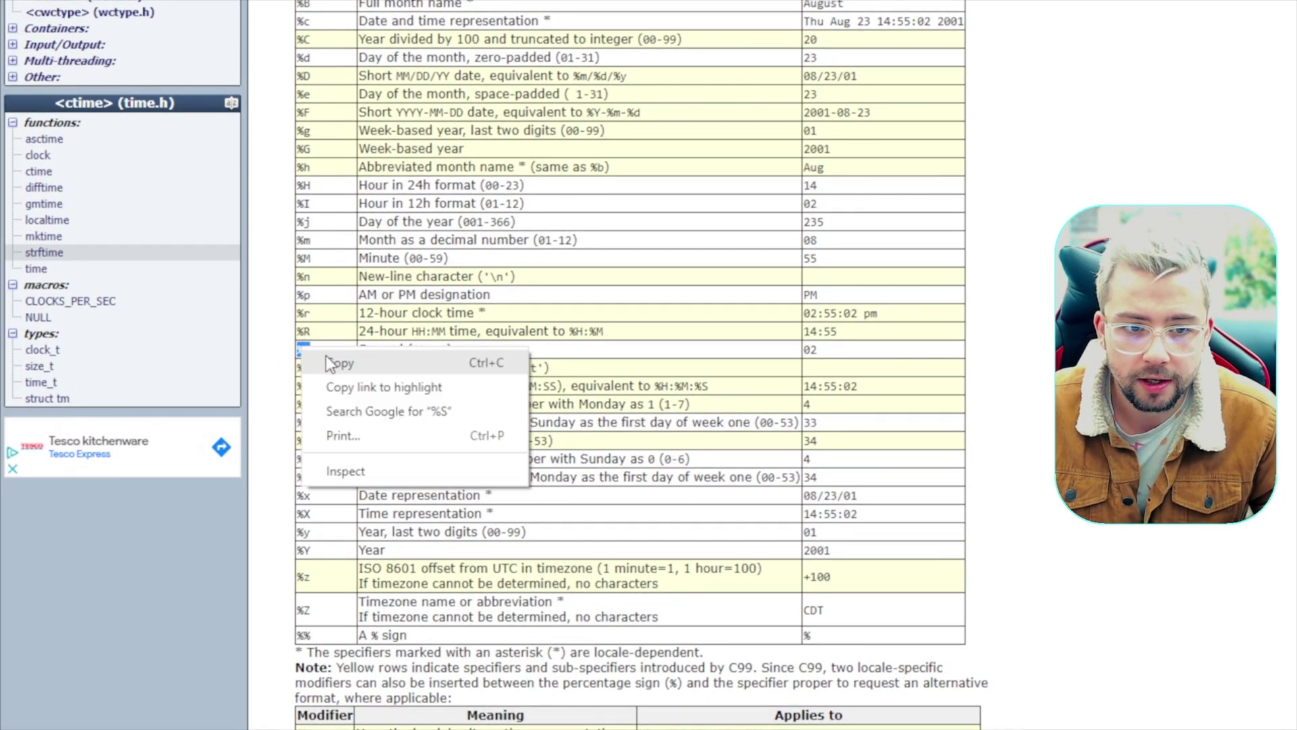
{"action": "left_click", "coordinate": [326, 364]}
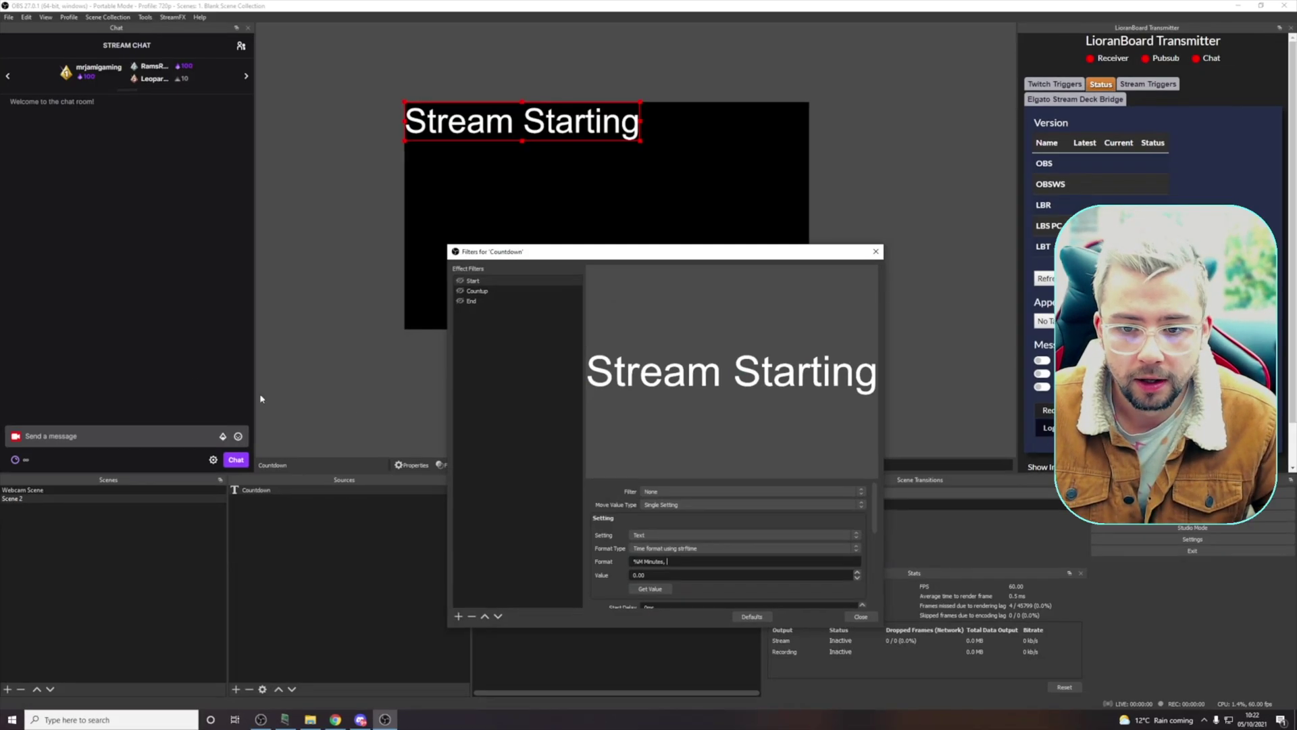
{"action": "key", "text": "ctrl+v"}
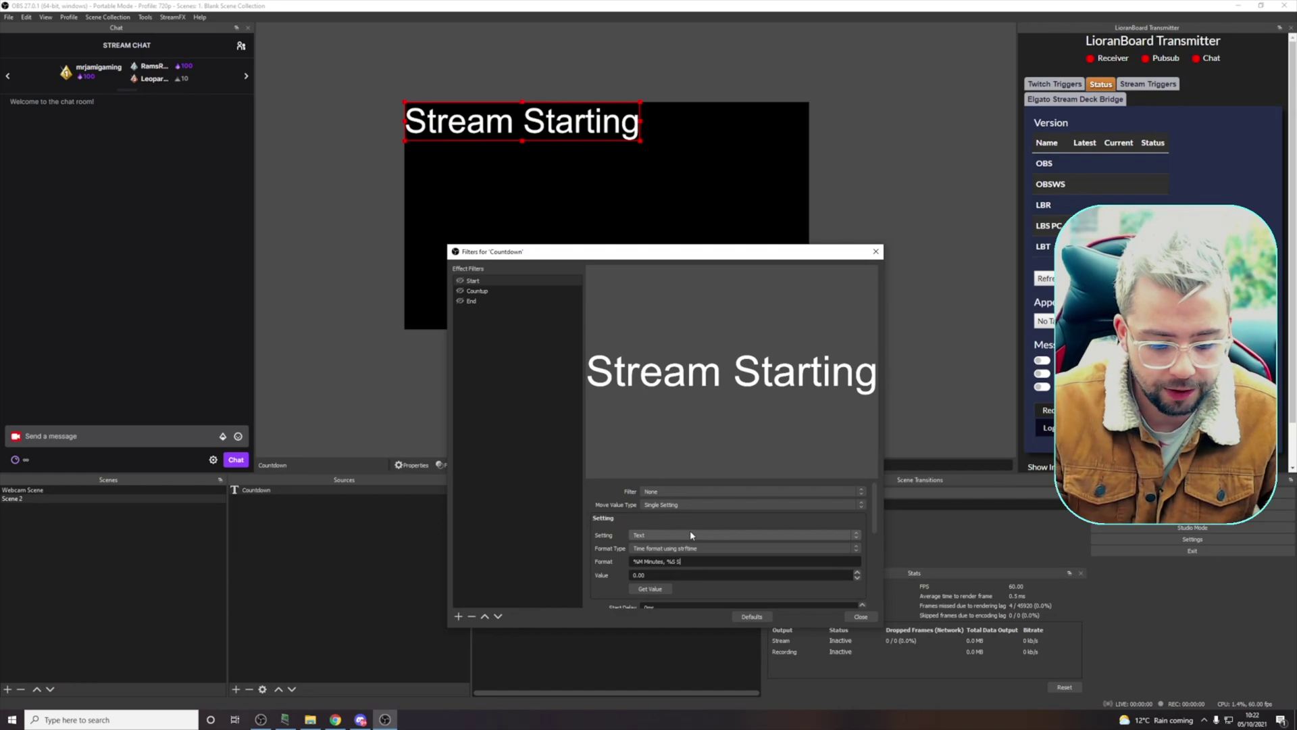
{"action": "type", "text": "Seconds"}
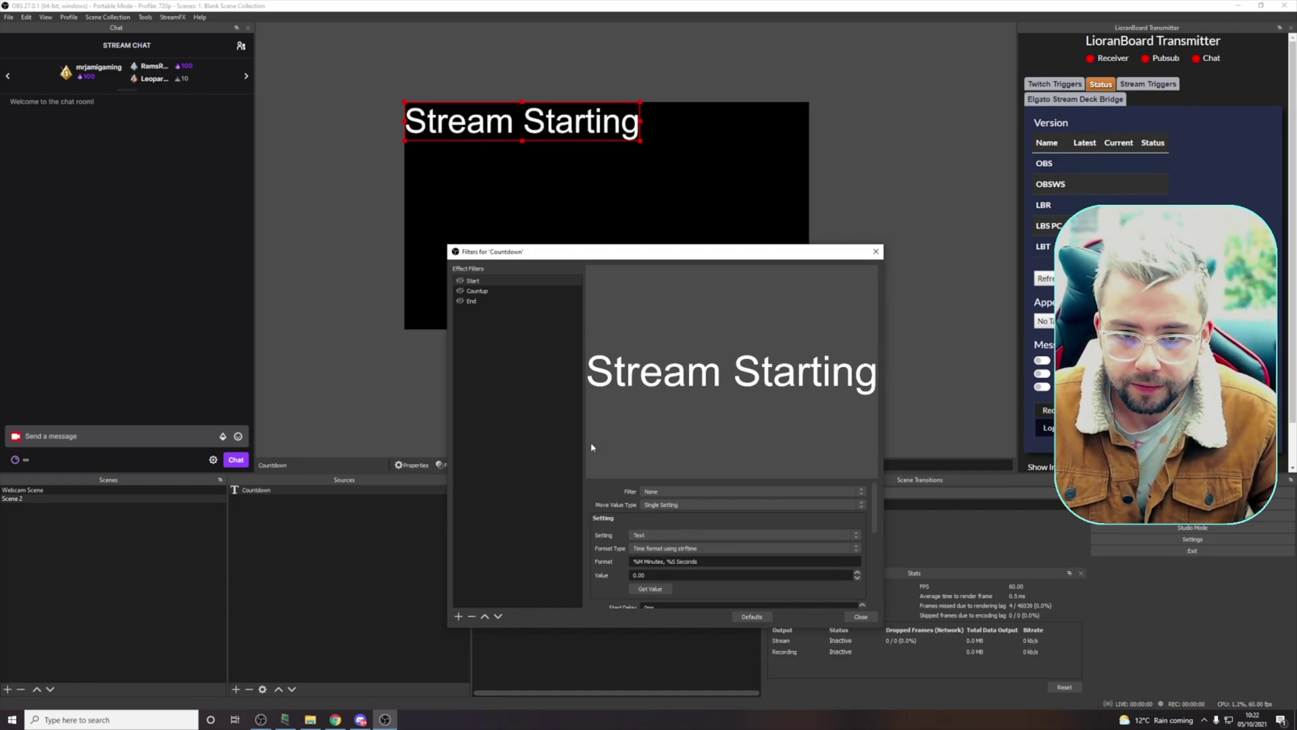
- Apply the same '%M Minutes, %S Seconds' format to the Countup filter
{"action": "left_click_drag", "start_coordinate": [708, 565], "coordinate": [584, 557]}
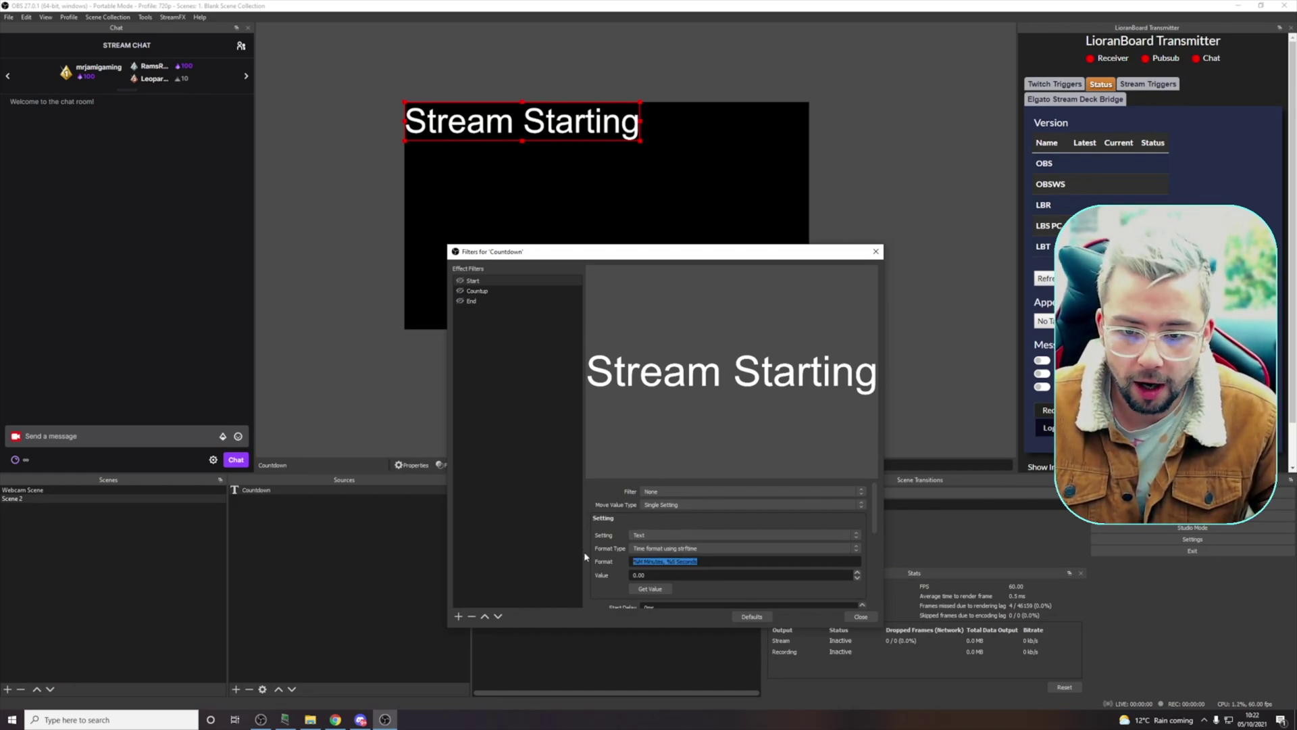
{"action": "left_click", "coordinate": [478, 291]}
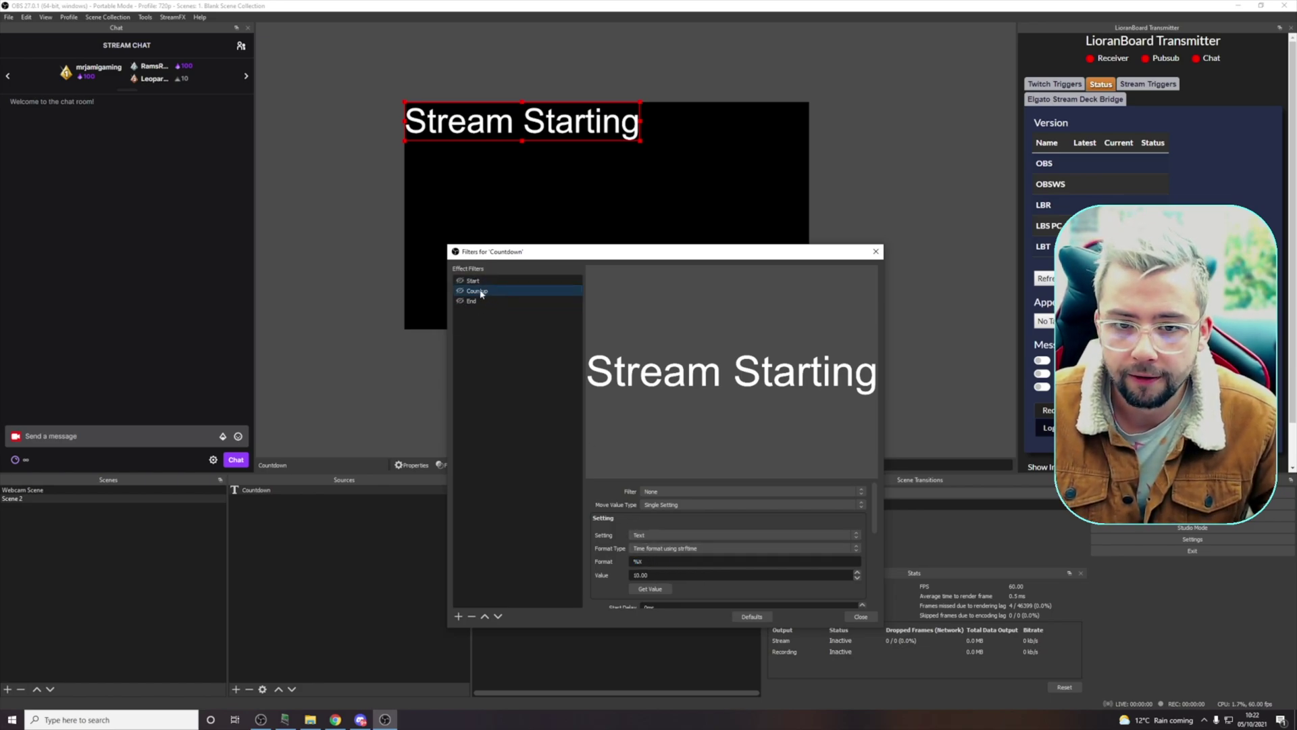
{"action": "key", "text": "ctrl+v"}
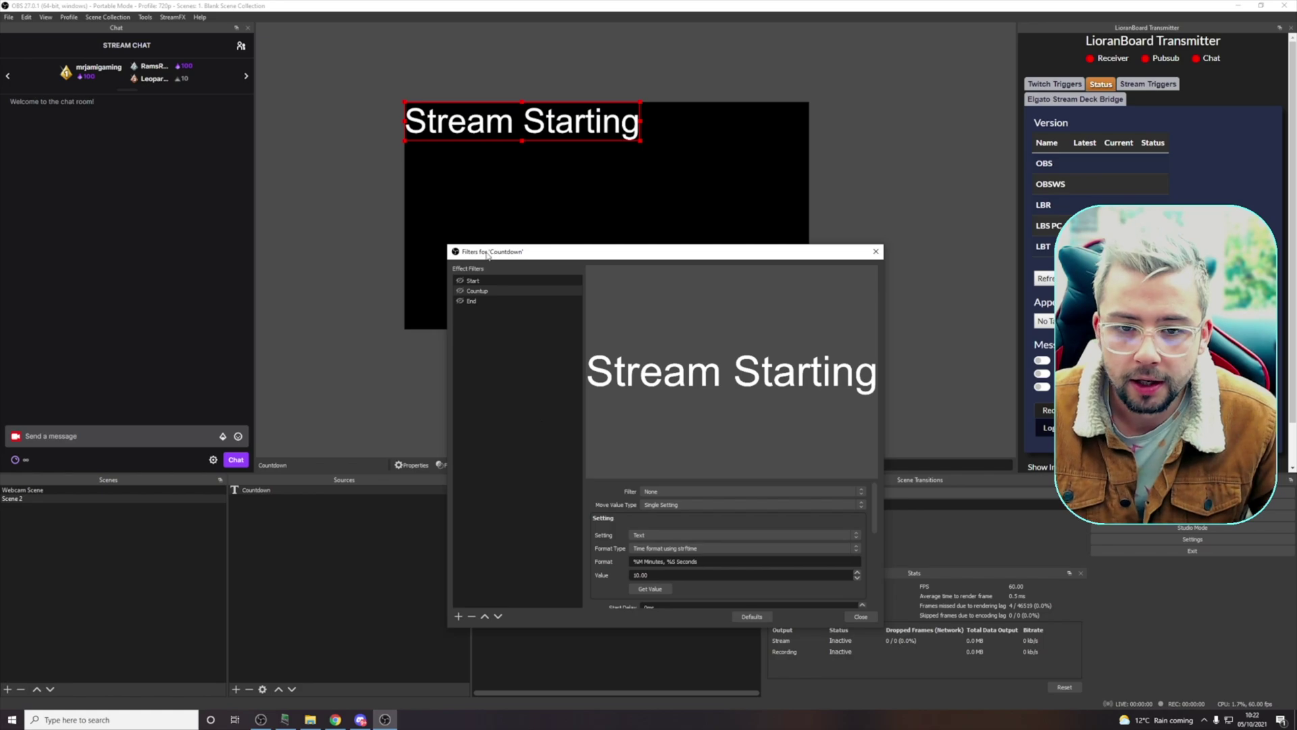
- Enable the Start filter to run the count, showing '00 Minutes, 08 Seconds'
{"action": "left_click", "coordinate": [461, 280]}
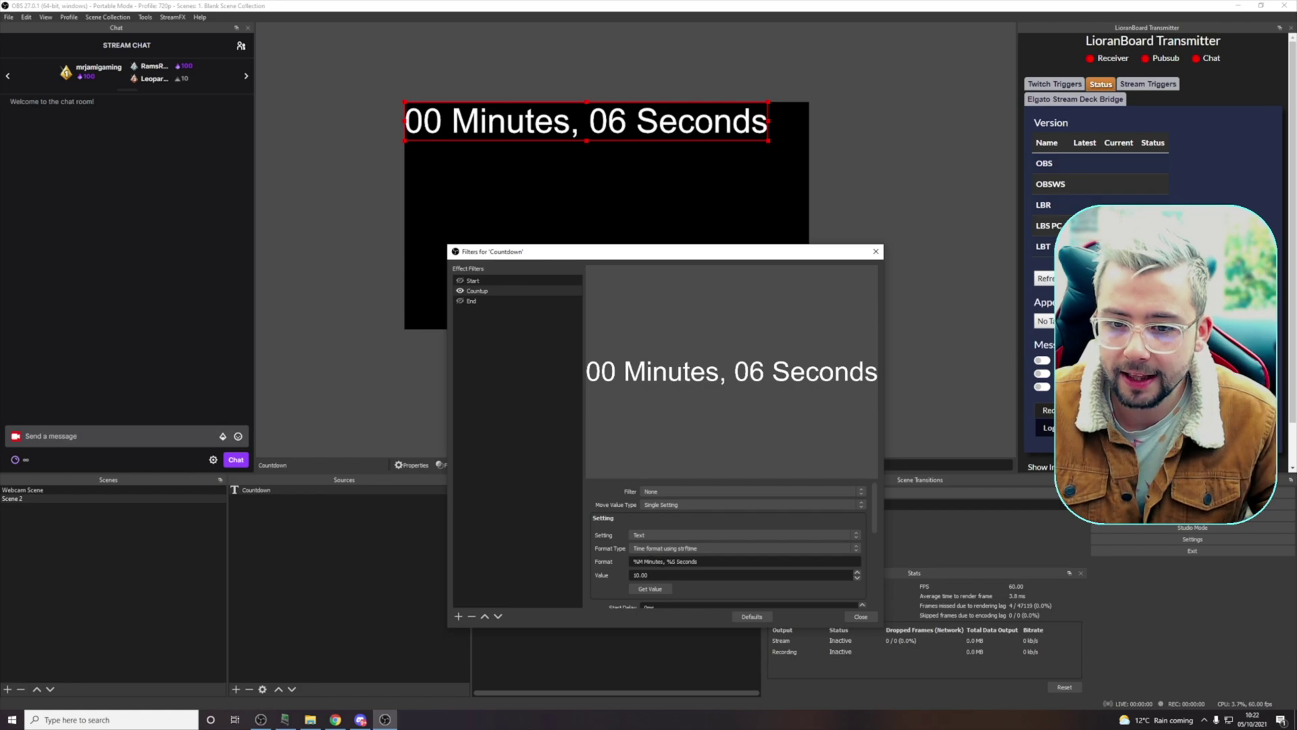
{"action": "left_click_drag", "start_coordinate": [698, 561], "coordinate": [598, 557]}
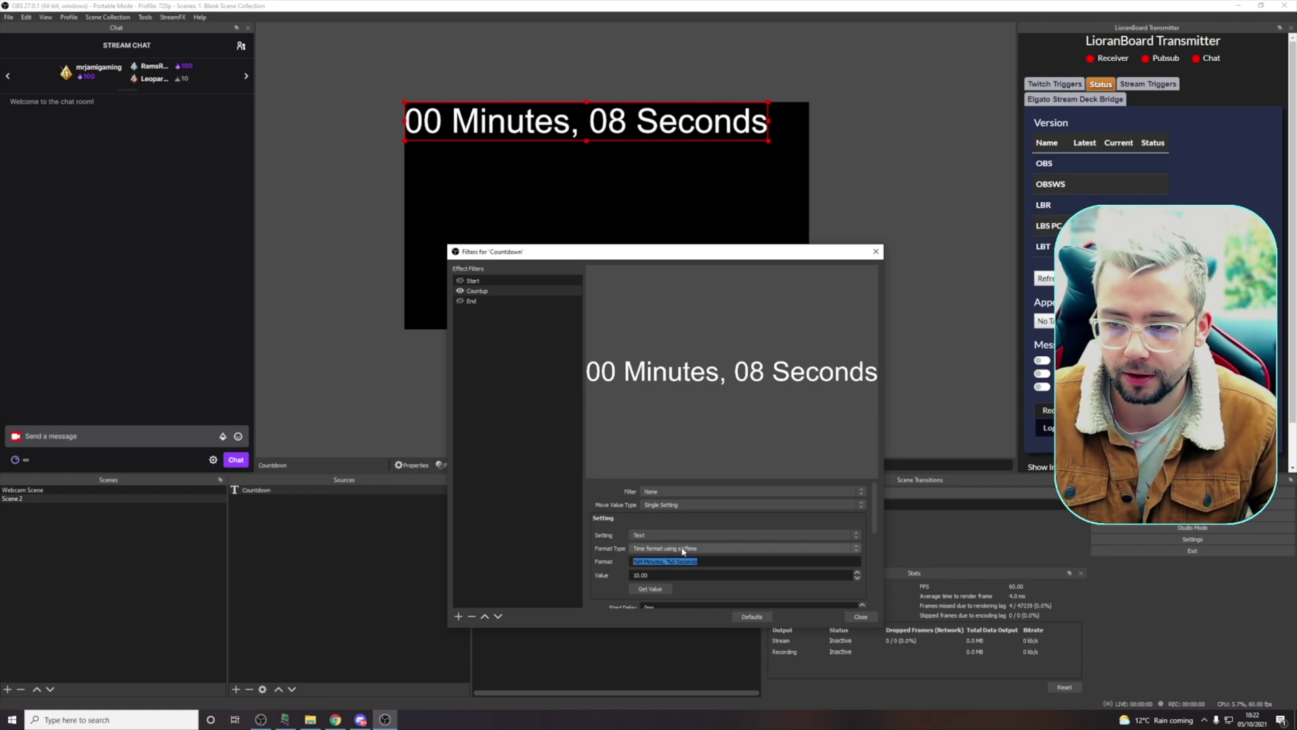